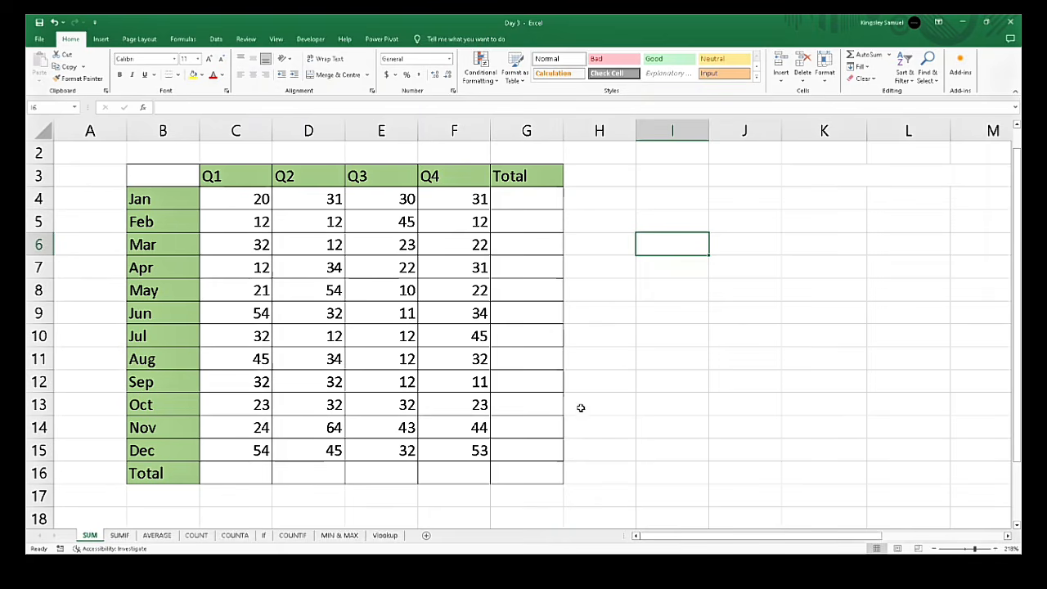
pyautogui.click(626, 377)
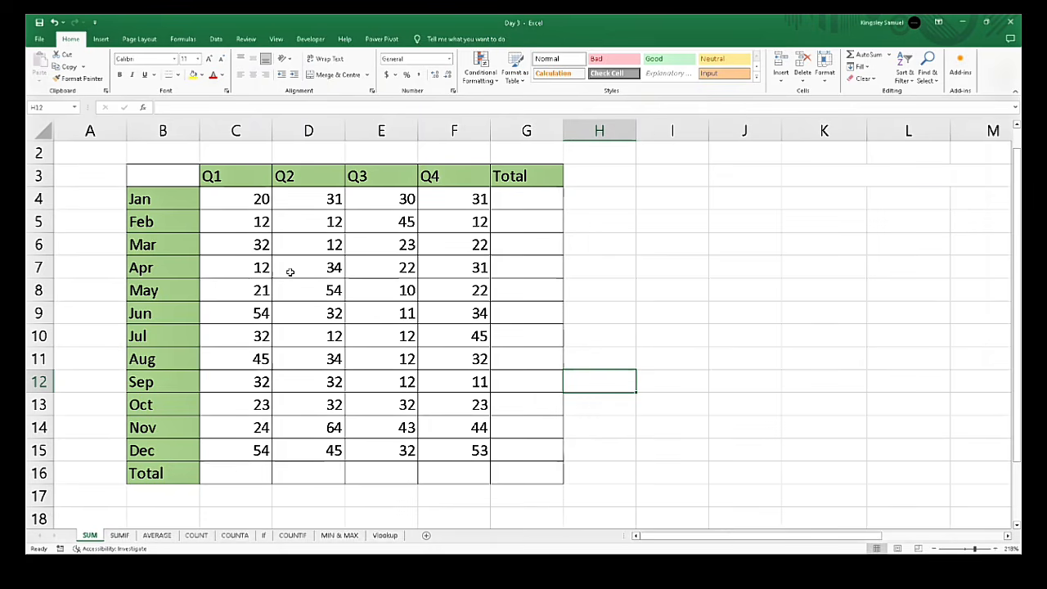
pyautogui.click(627, 263)
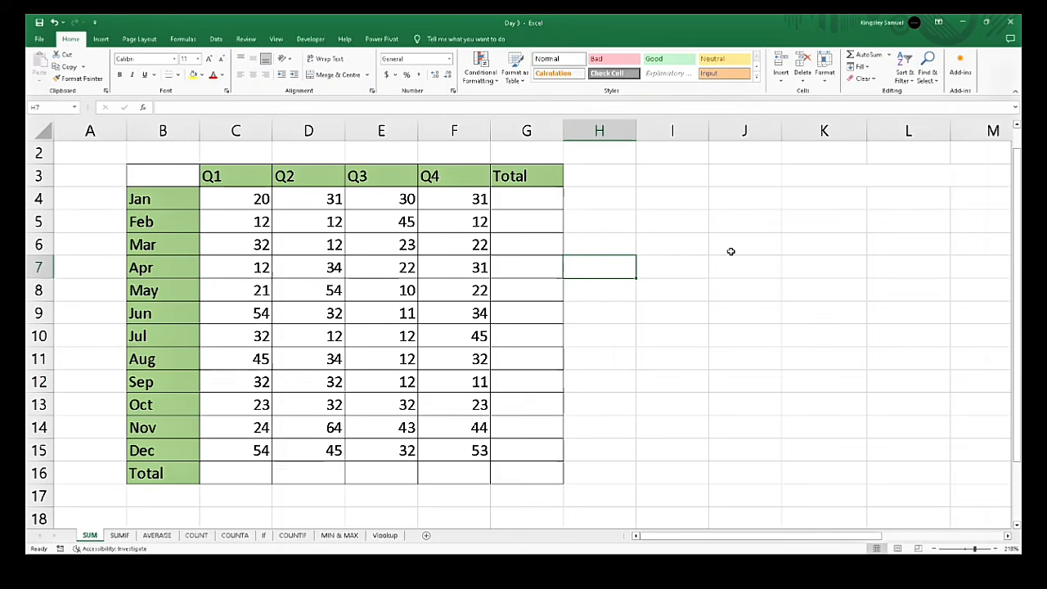
pyautogui.click(604, 218)
pyautogui.write('SUN')
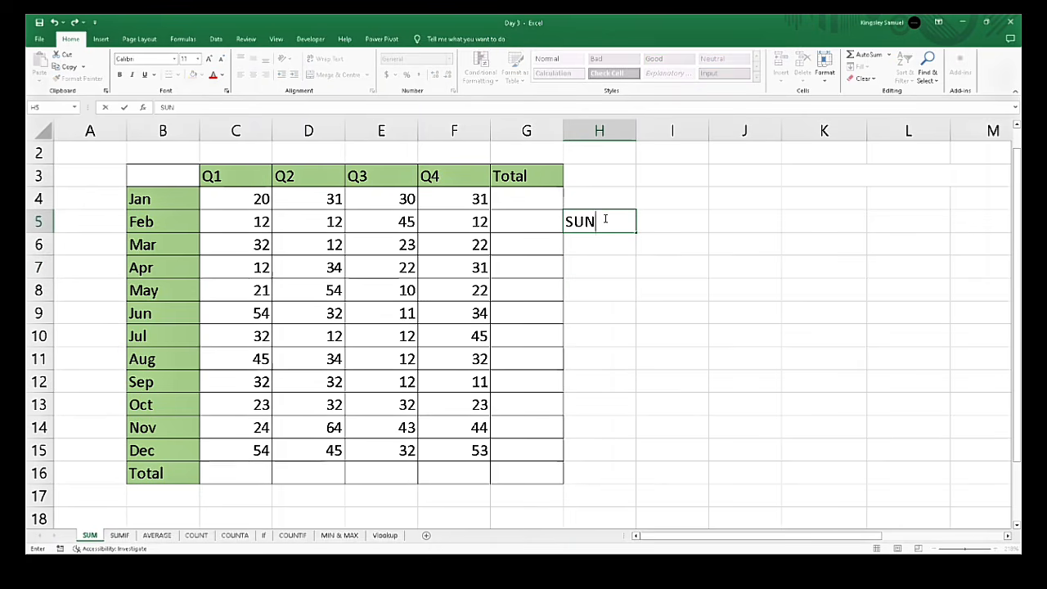
pyautogui.press('BackSpace')
pyautogui.write('M')
pyautogui.press('BackSpace')
pyautogui.press('BackSpace')
pyautogui.press('BackSpace')
pyautogui.click(515, 173)
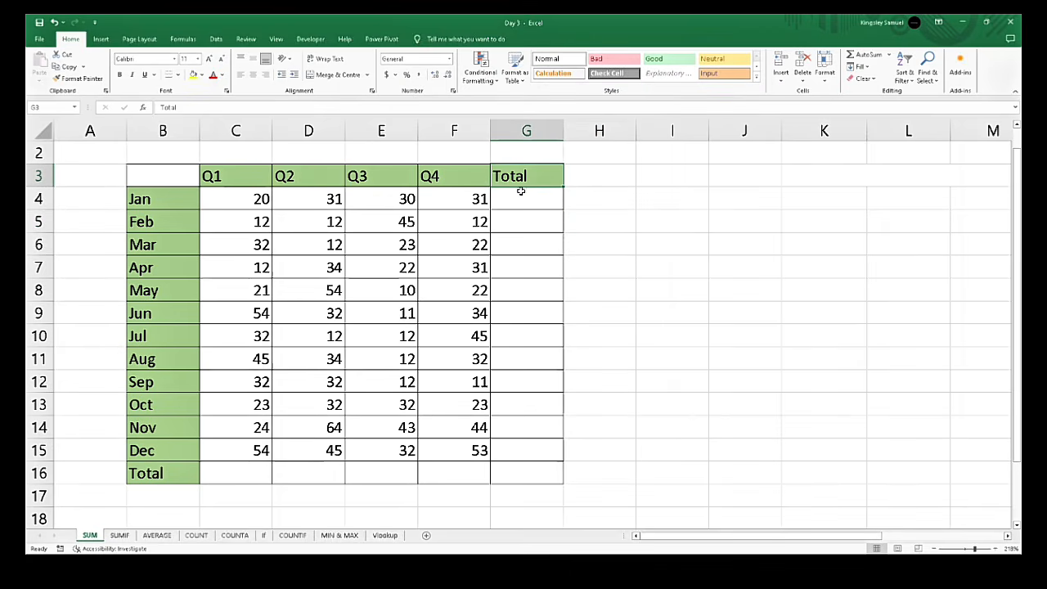
# Step: Total January's quarterly values in G4 with a SUM formula over C4:F4
pyautogui.click(520, 199)
pyautogui.write('=')
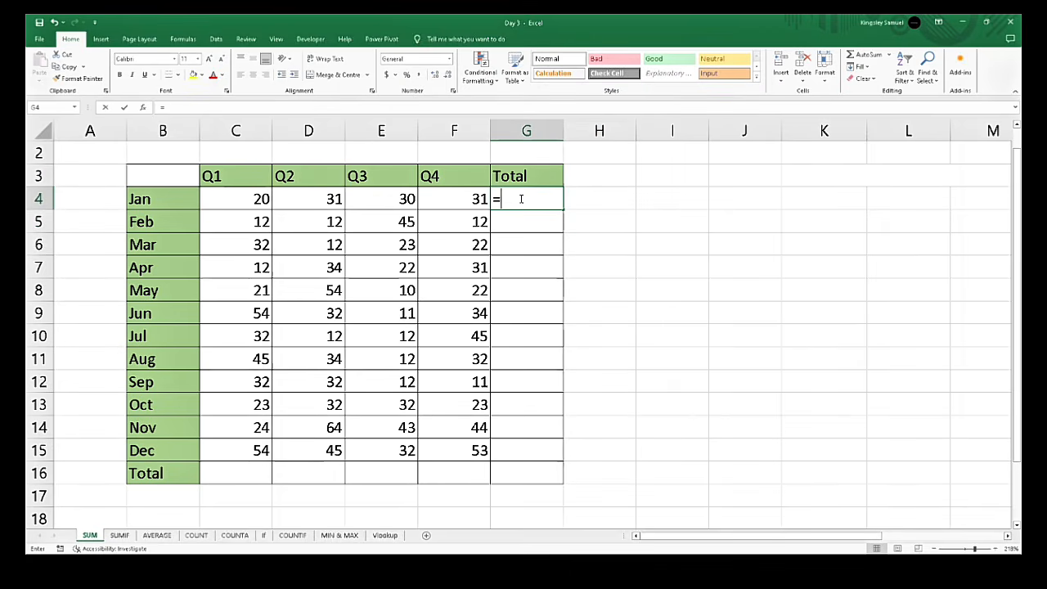
pyautogui.write('SUM')
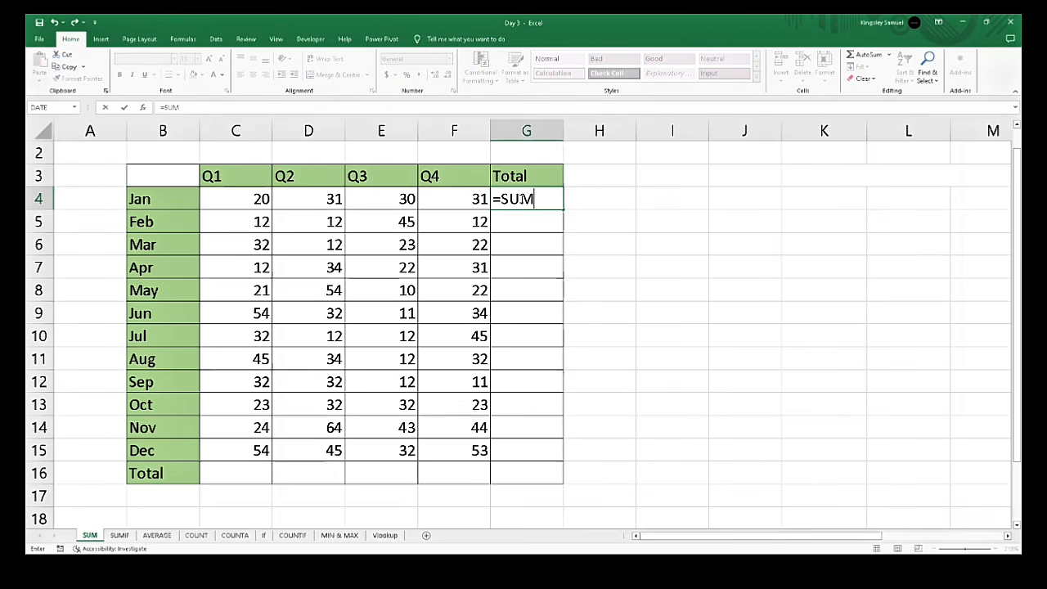
pyautogui.write('(')
pyautogui.moveTo(247, 198); pyautogui.dragTo(450, 200)
pyautogui.write(')')
pyautogui.press('Return')
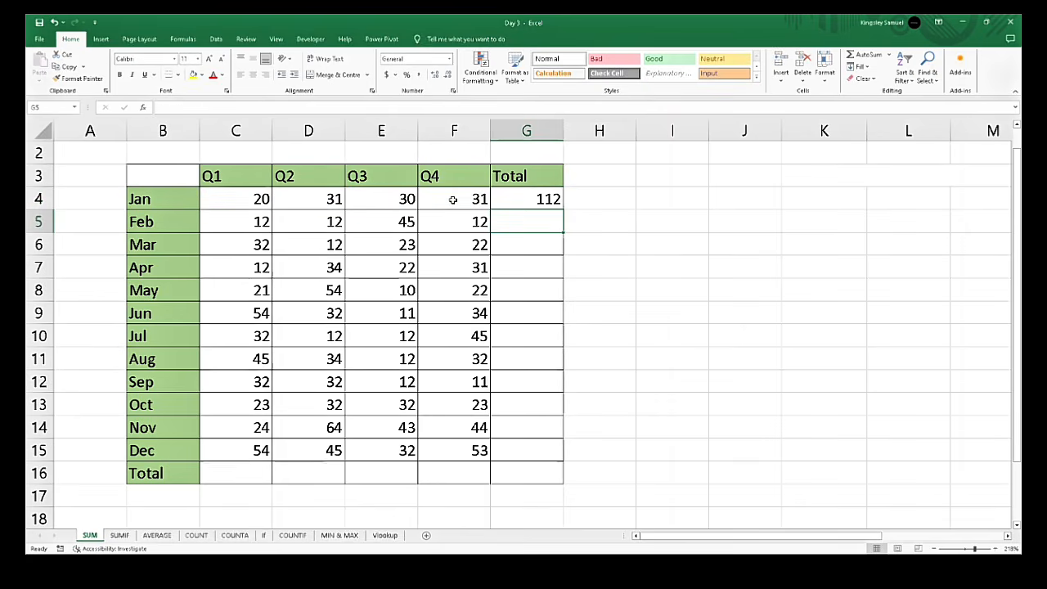
pyautogui.click(519, 197)
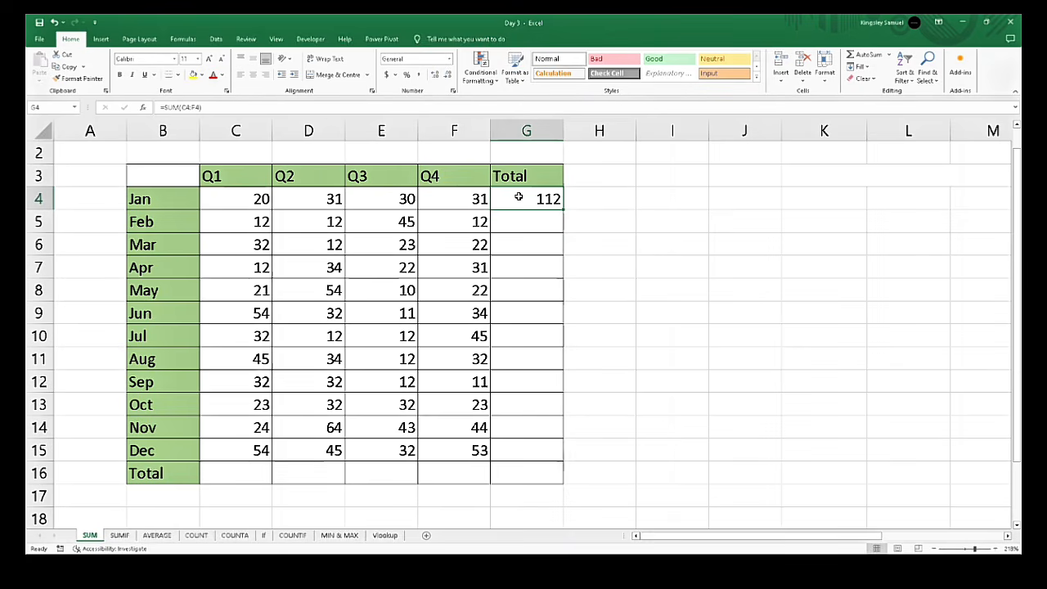
pyautogui.click(602, 212)
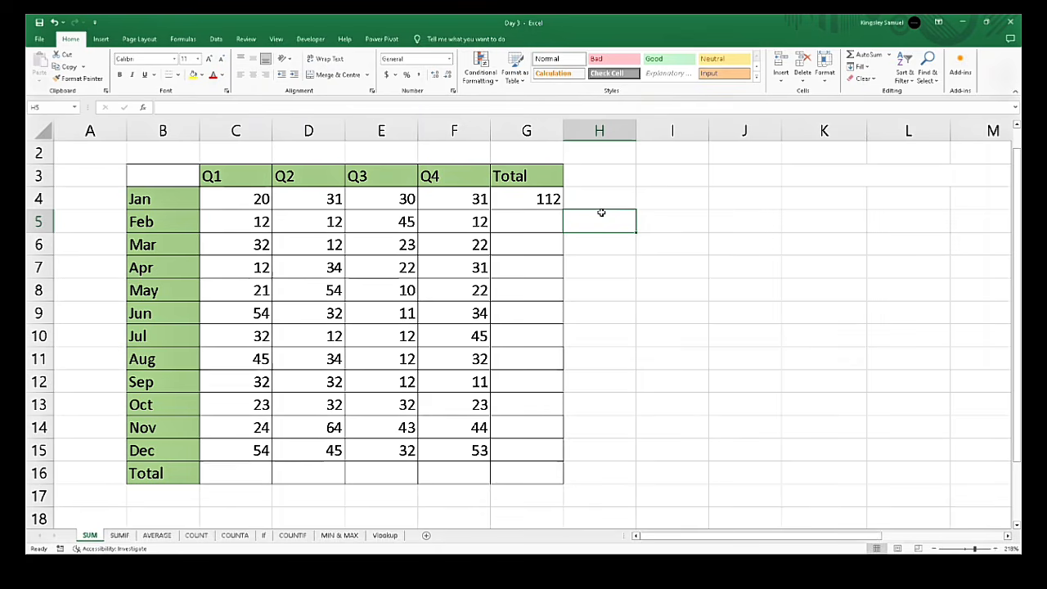
# Step: Total February's quarterly values in G5 with the formula =SUM(C5:F5)
pyautogui.click(533, 215)
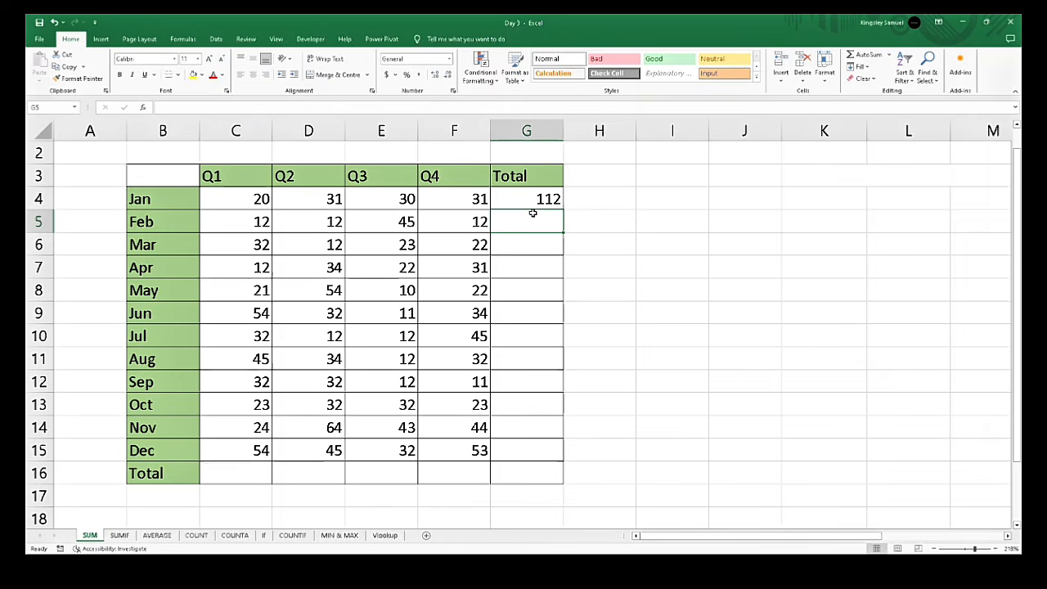
pyautogui.write('=SUM')
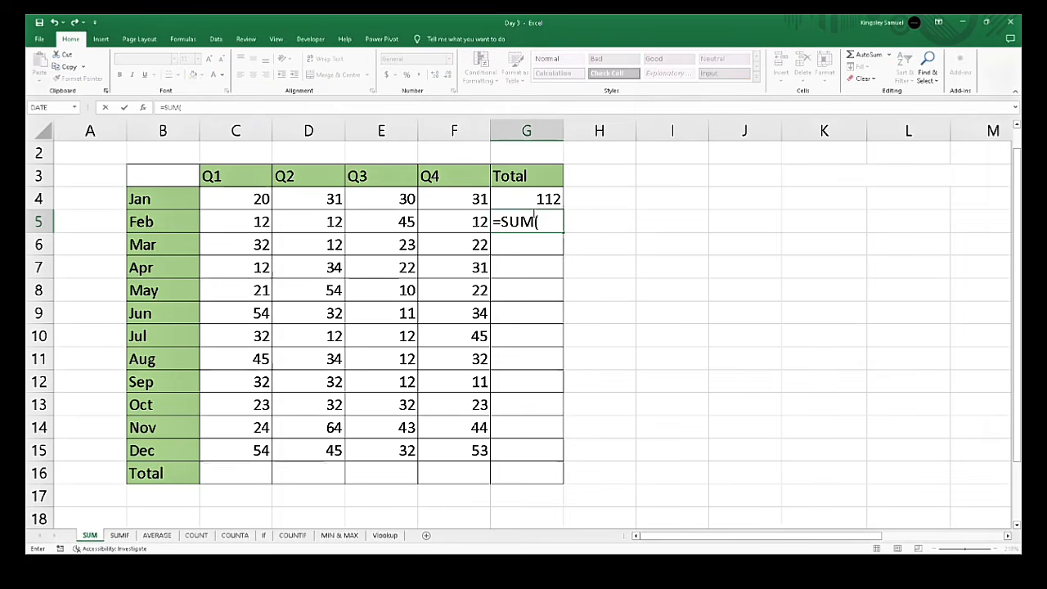
pyautogui.write('(')
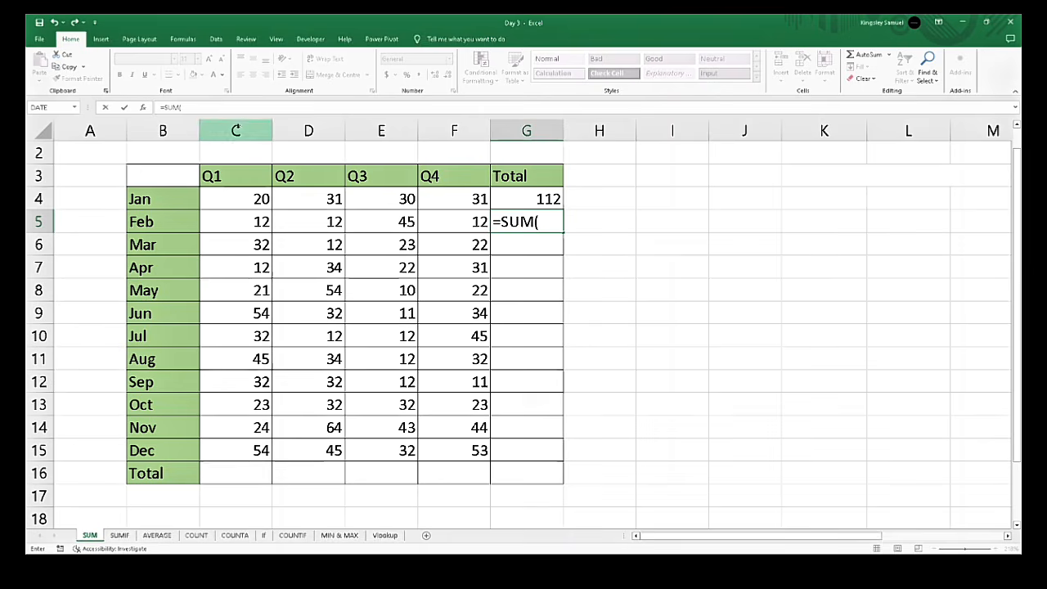
pyautogui.write('C5')
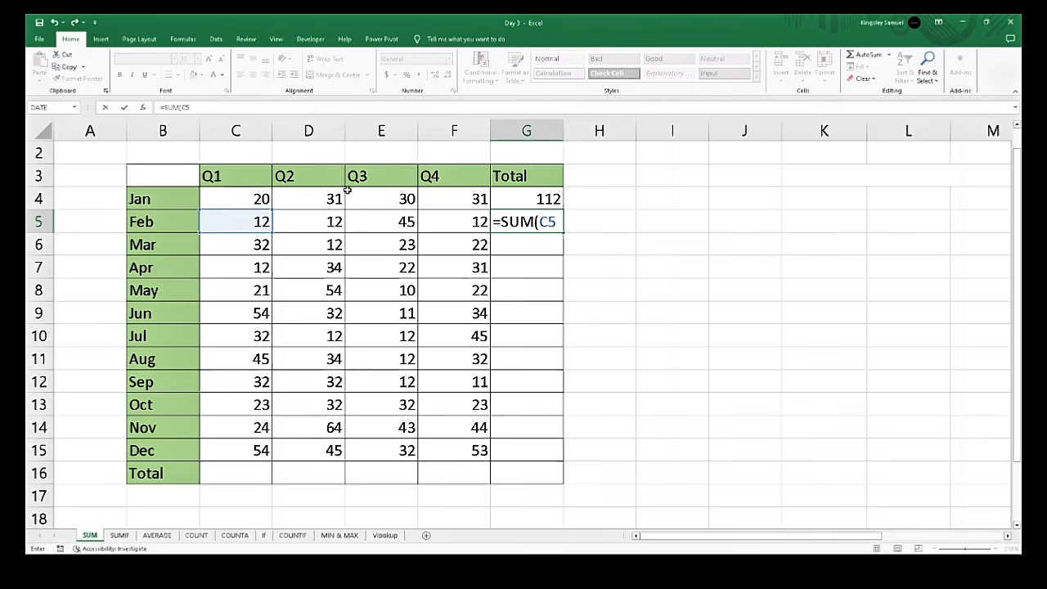
pyautogui.write(':')
pyautogui.click(454, 228)
pyautogui.write(')')
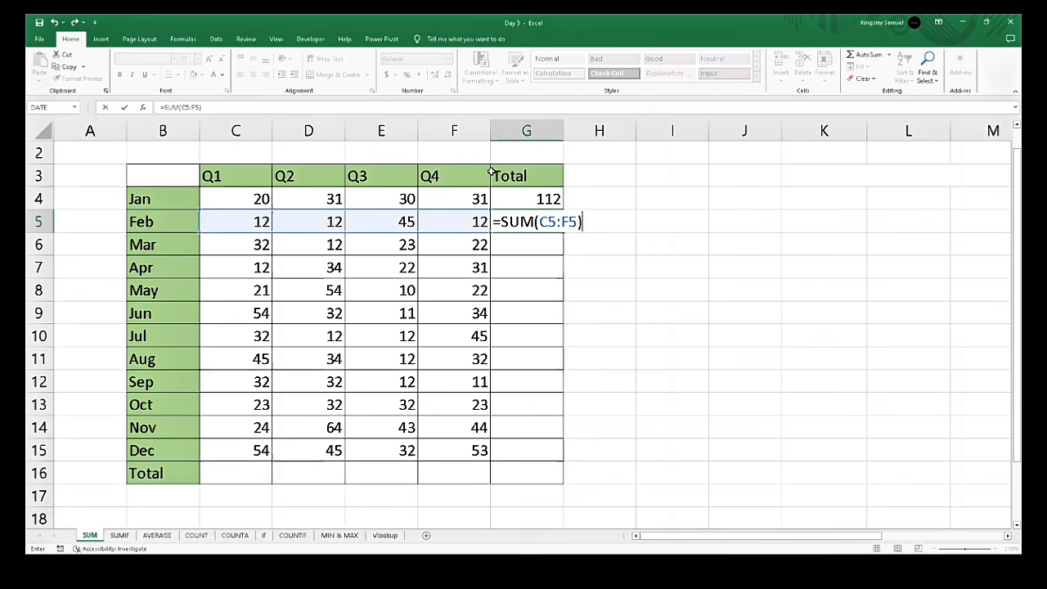
pyautogui.press('Return')
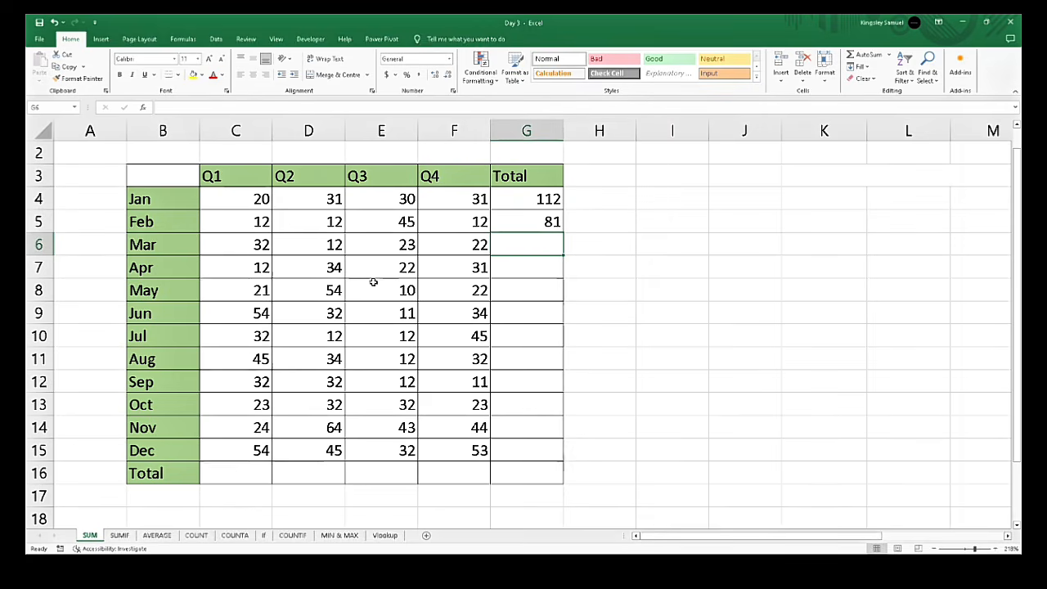
# Step: Open the AVERAGE sheet and fit the width of column C to its CreditScore header
pyautogui.click(167, 538)
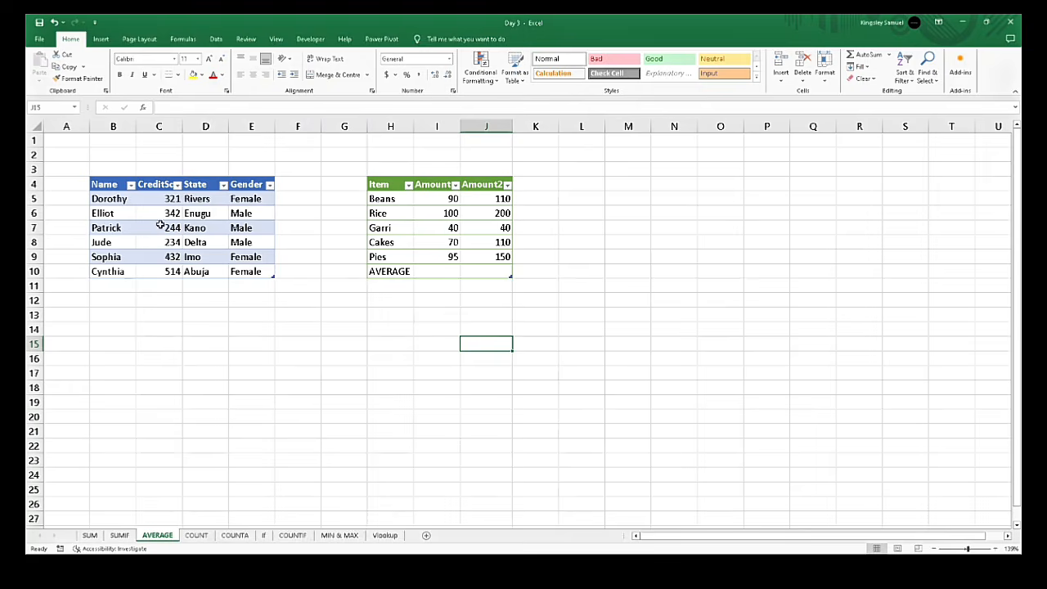
pyautogui.doubleClick(182, 125)
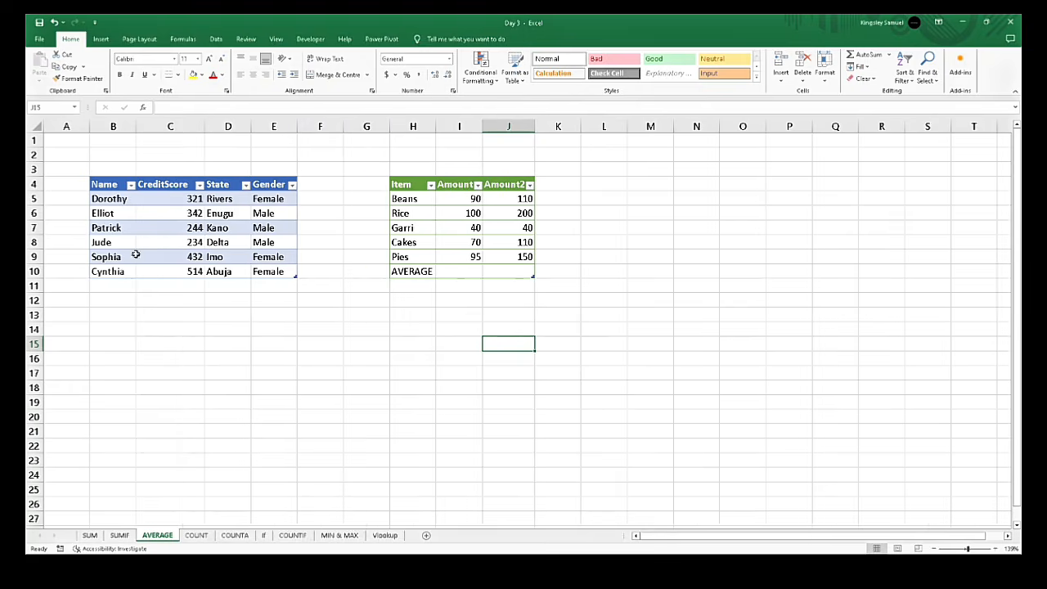
pyautogui.click(118, 303)
# Step: Calculate the average of the CreditScore column in C12 with an AVERAGE formula over all six records
pyautogui.click(162, 304)
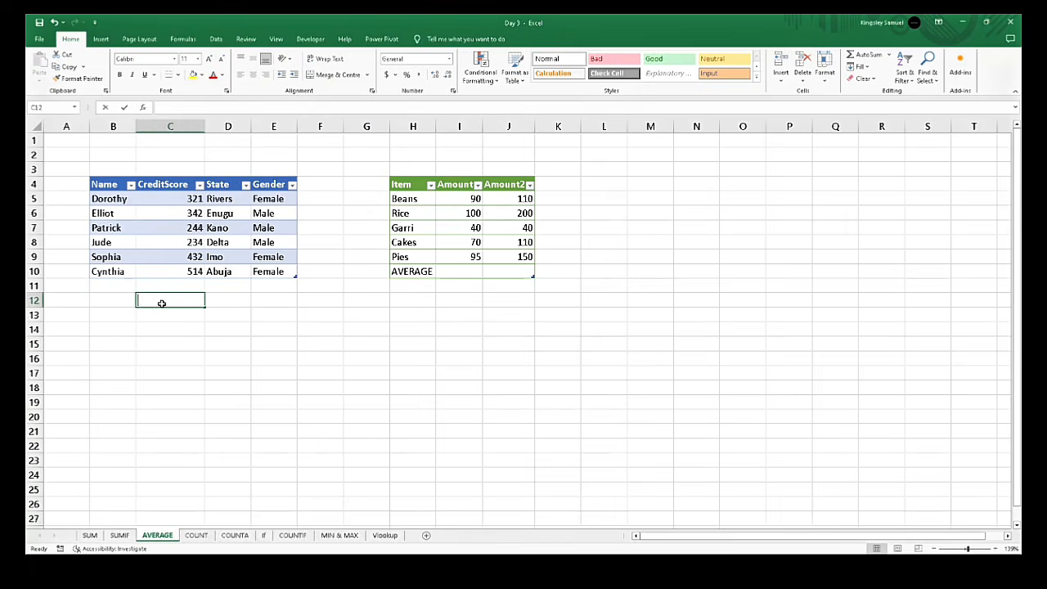
pyautogui.write('=AVERAGE(')
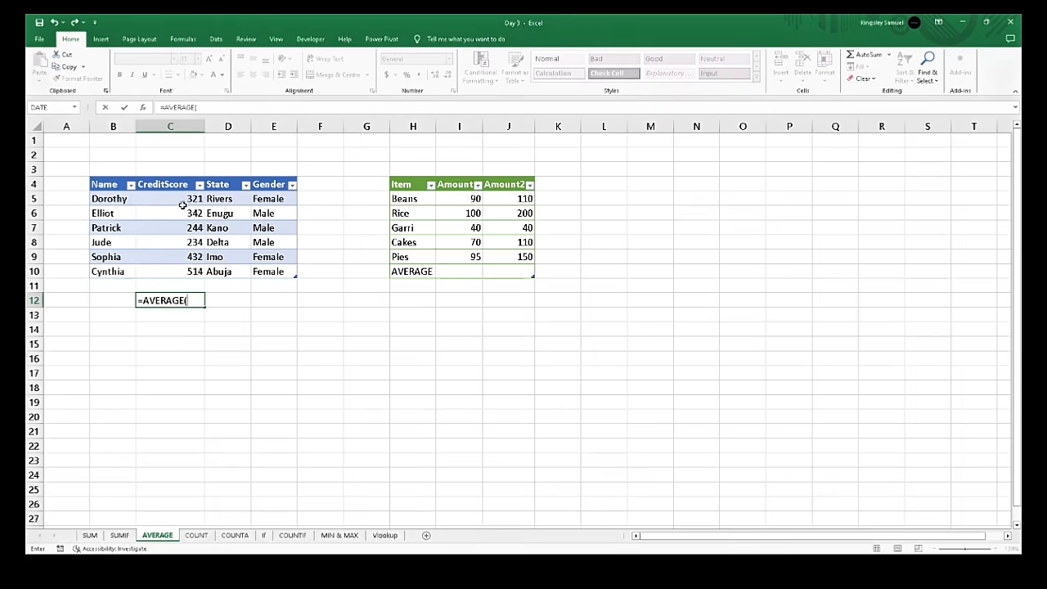
pyautogui.moveTo(181, 197); pyautogui.dragTo(183, 271)
pyautogui.write(')')
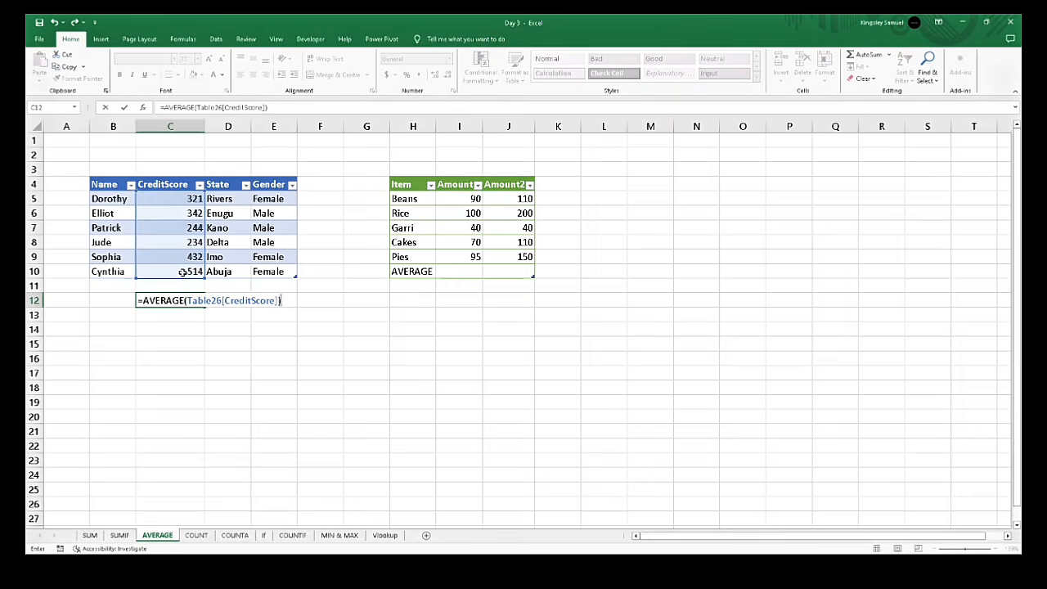
pyautogui.press('Return')
# Step: Reduce the average credit score in C12 to two decimal places
pyautogui.click(182, 300)
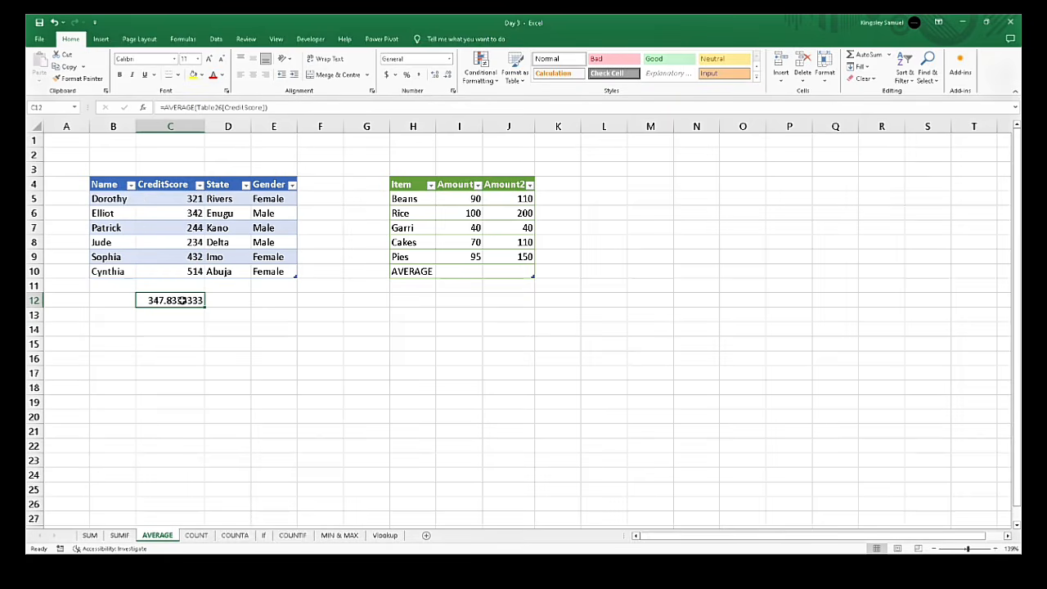
pyautogui.click(435, 75)
pyautogui.click(448, 75)
pyautogui.click(448, 76)
pyautogui.click(448, 75)
pyautogui.click(448, 75)
pyautogui.click(449, 75)
pyautogui.click(449, 76)
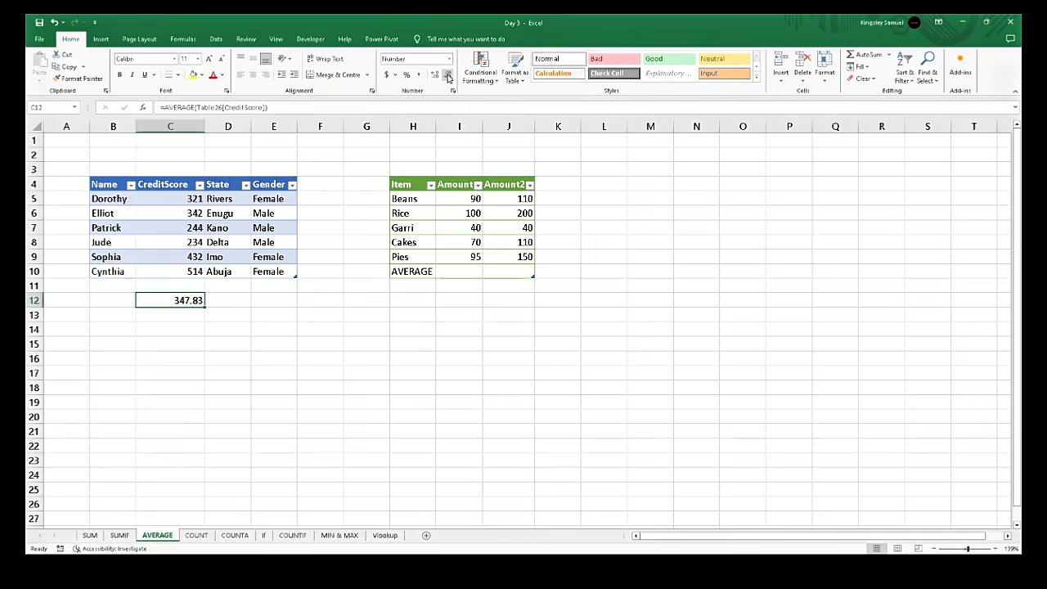
pyautogui.click(284, 357)
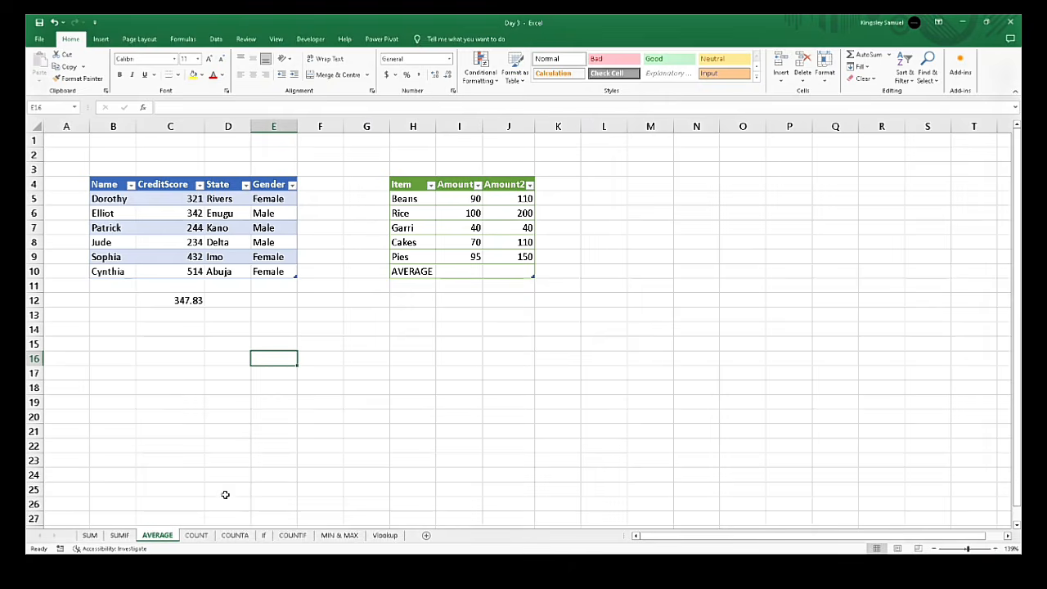
# Step: Open the COUNT sheet and fit the width of column C to its Score in Math header
pyautogui.click(196, 535)
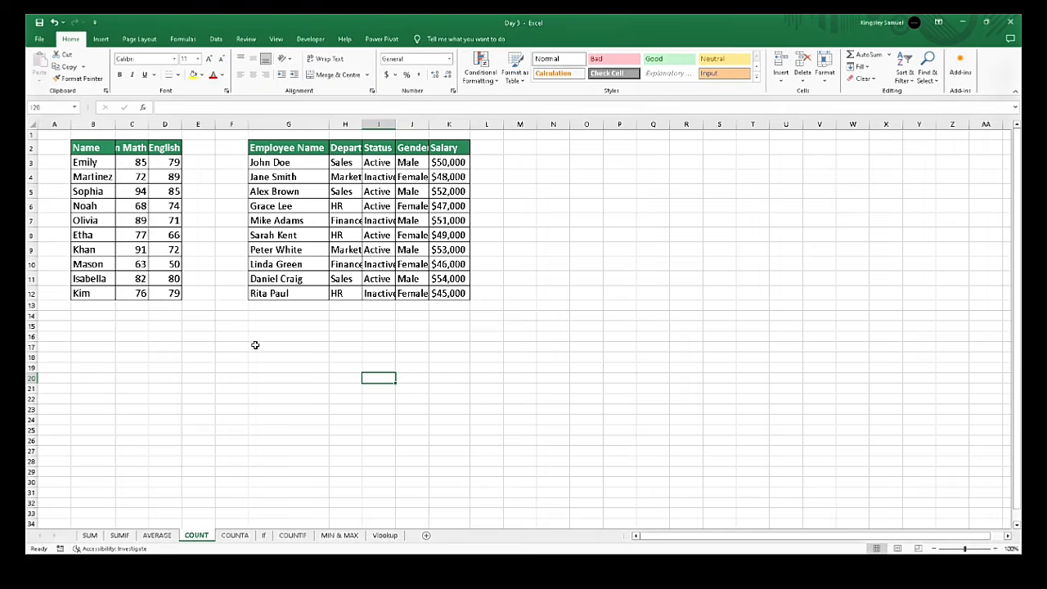
pyautogui.doubleClick(148, 125)
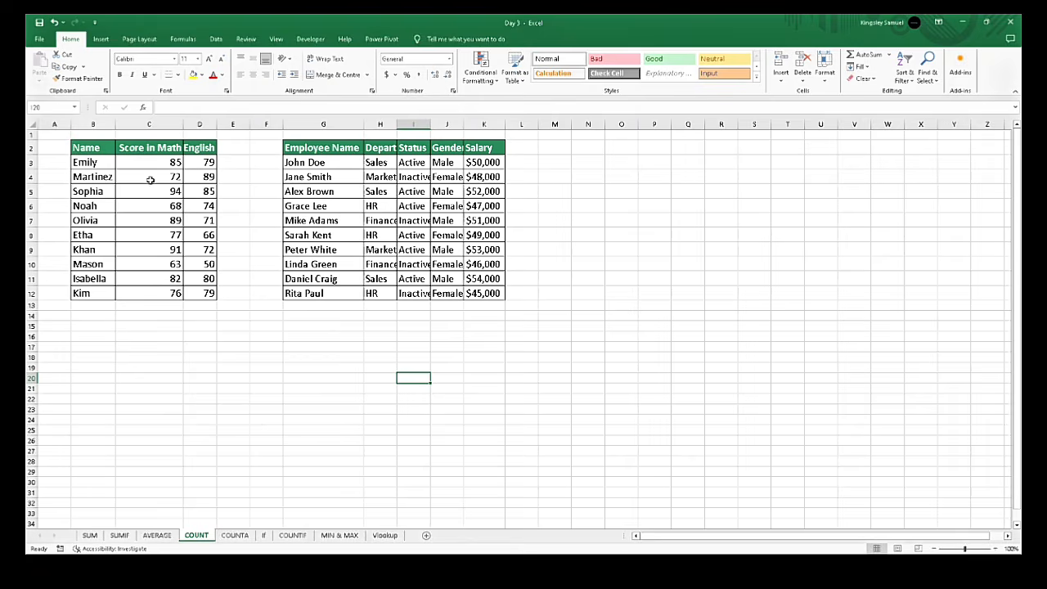
pyautogui.click(127, 328)
pyautogui.write('=')
pyautogui.press('Left')
pyautogui.press('Left')
pyautogui.press('BackSpace')
pyautogui.press('Escape')
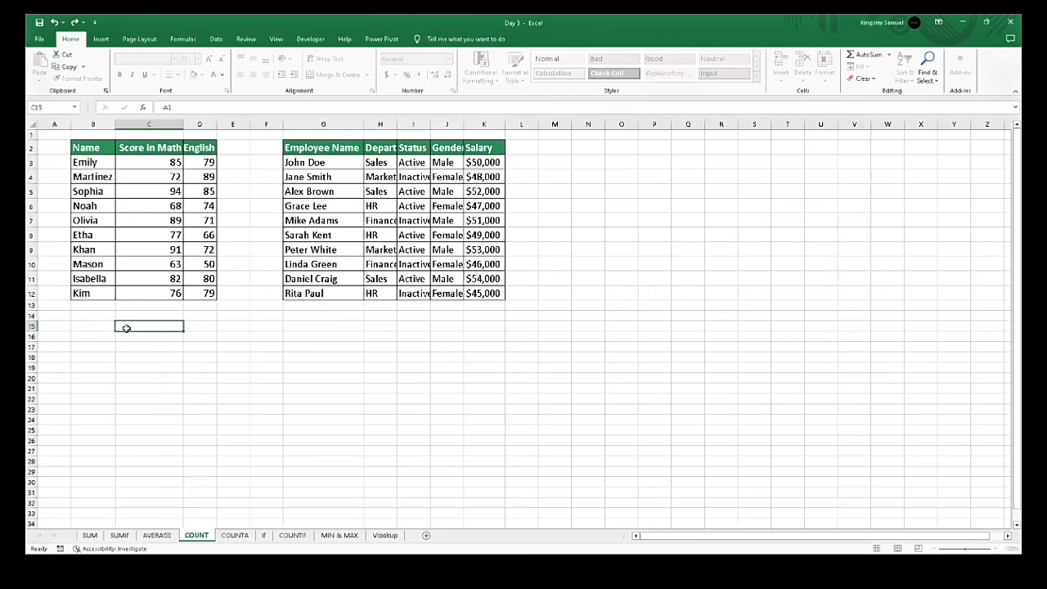
# Step: Count the numeric Math and English scores in C15 with the formula =COUNT(C3:D12)
pyautogui.write('=COUNT(')
pyautogui.moveTo(153, 164); pyautogui.dragTo(188, 291)
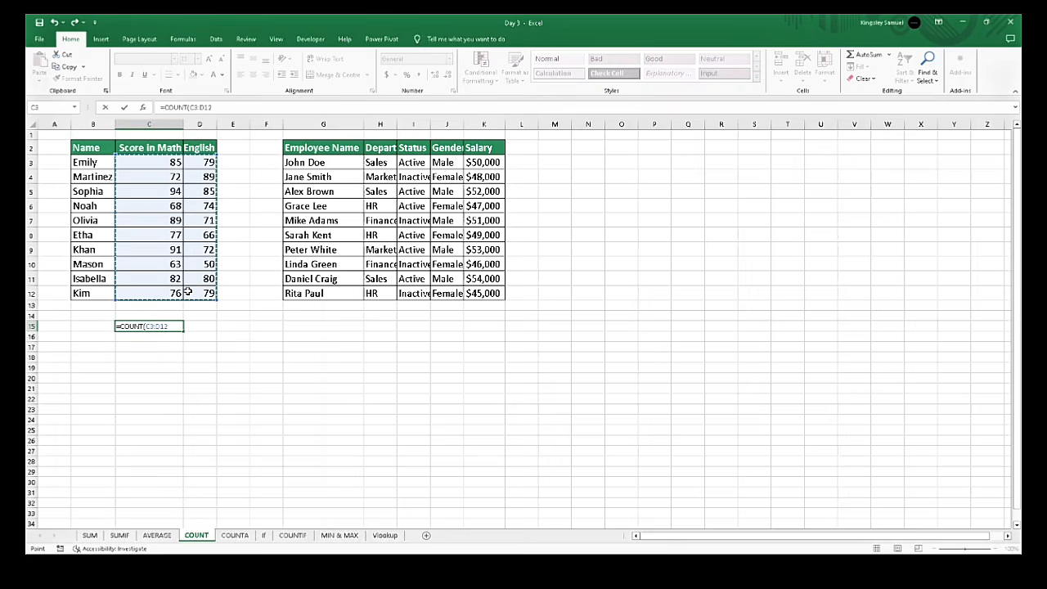
pyautogui.write(')')
pyautogui.press('Return')
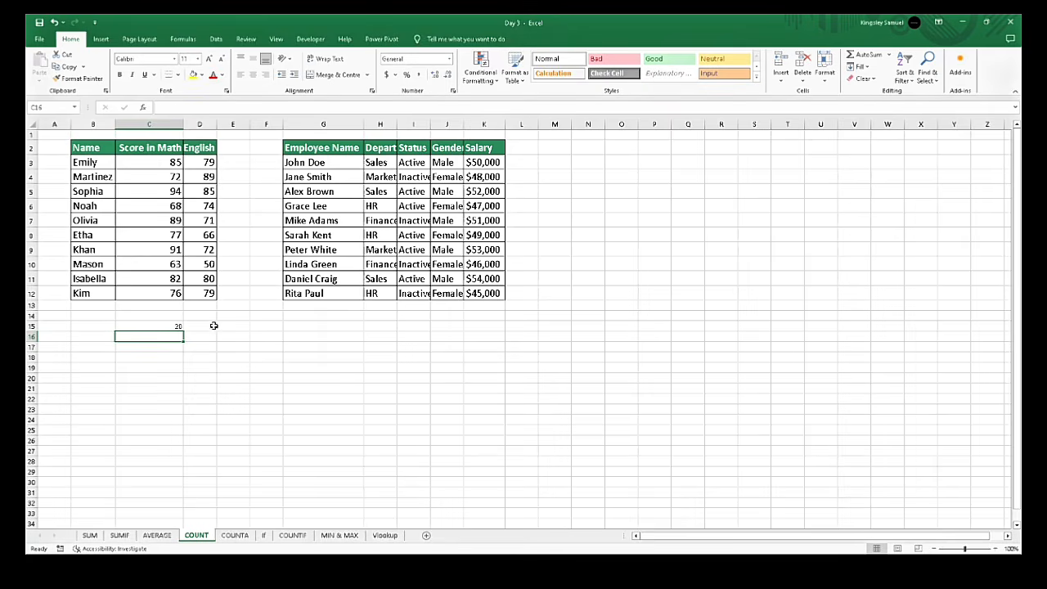
pyautogui.click(176, 327)
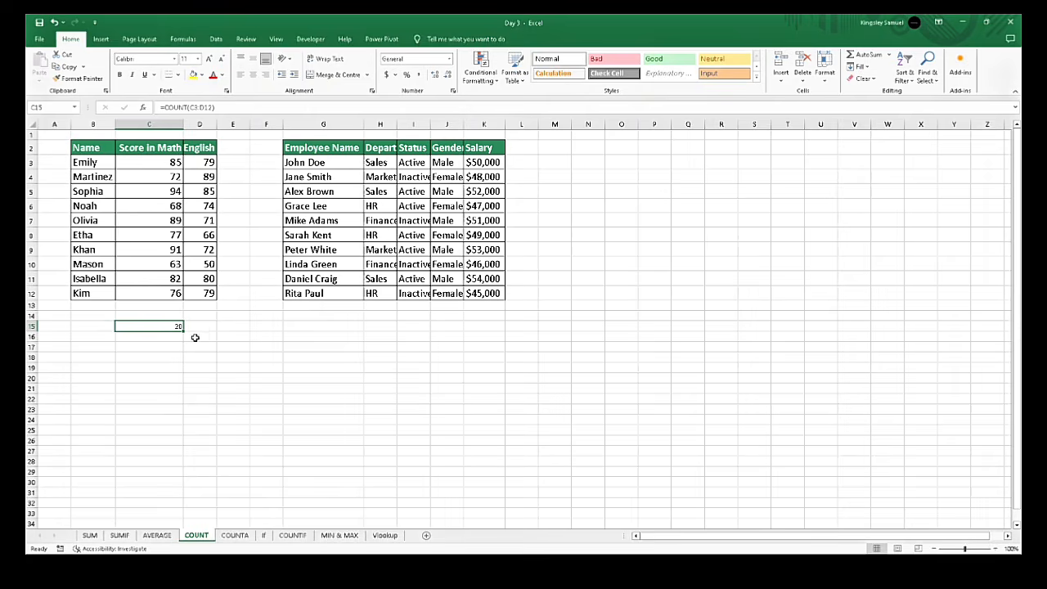
pyautogui.click(236, 380)
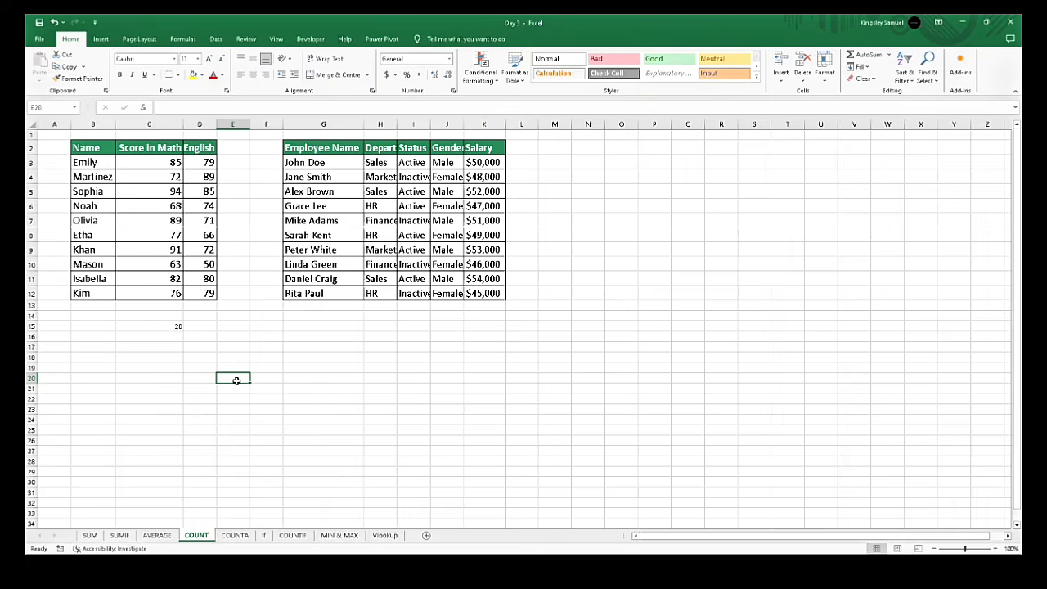
pyautogui.click(291, 366)
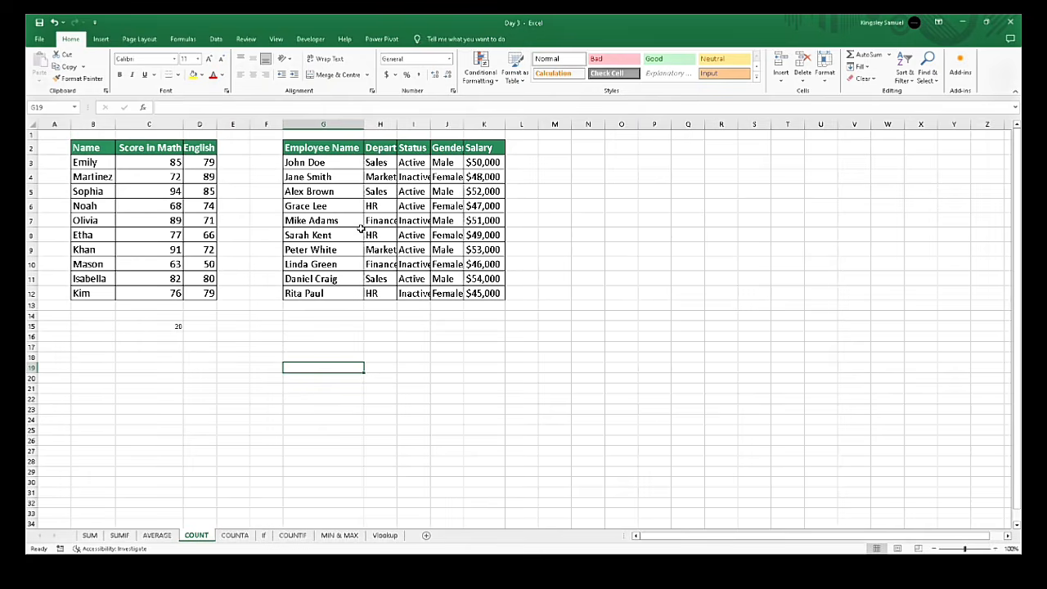
pyautogui.click(616, 226)
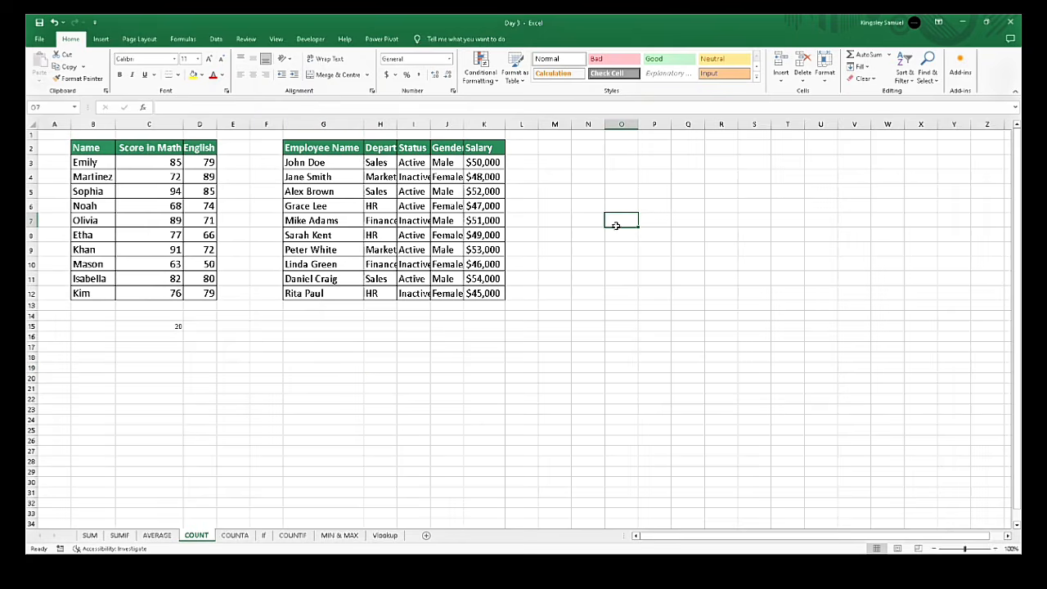
# Step: Count the numeric entries of the employee table in H16 with the formula =COUNT(G3:K12)
pyautogui.click(393, 335)
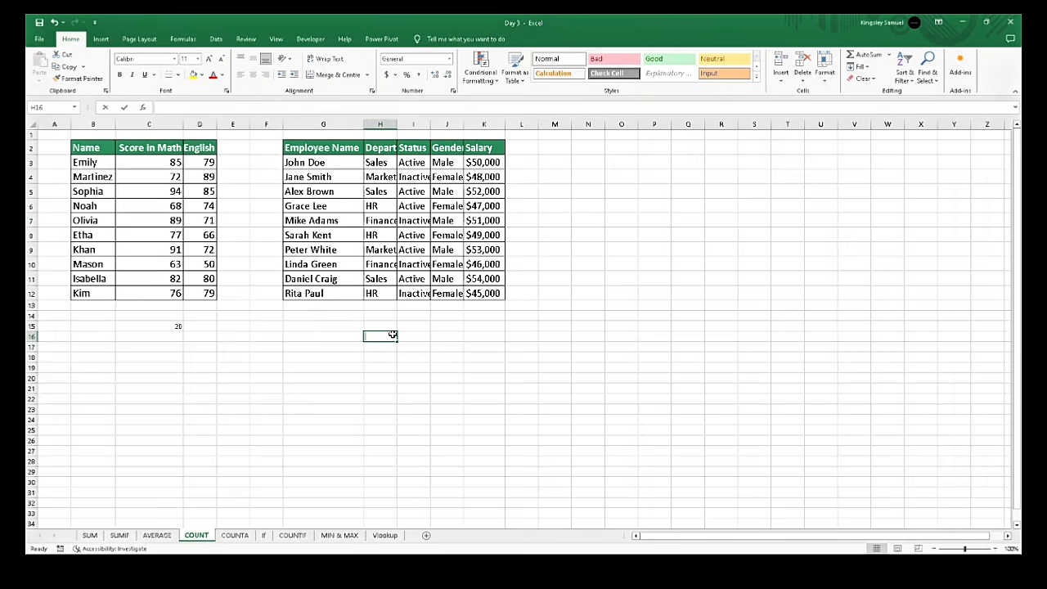
pyautogui.write('=COUNT')
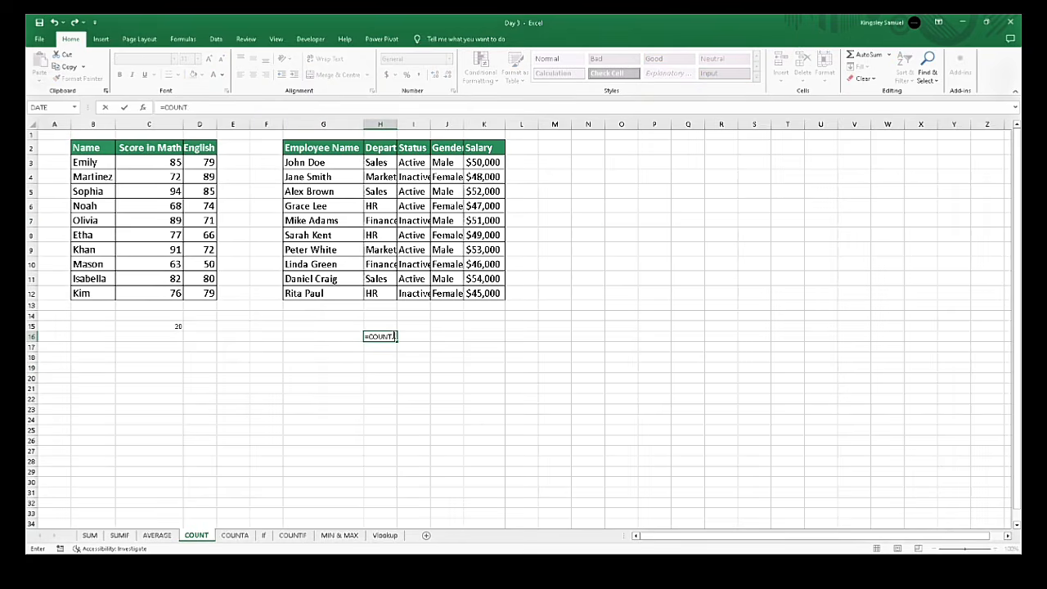
pyautogui.write('(')
pyautogui.click(309, 153)
pyautogui.moveTo(309, 153); pyautogui.dragTo(468, 266)
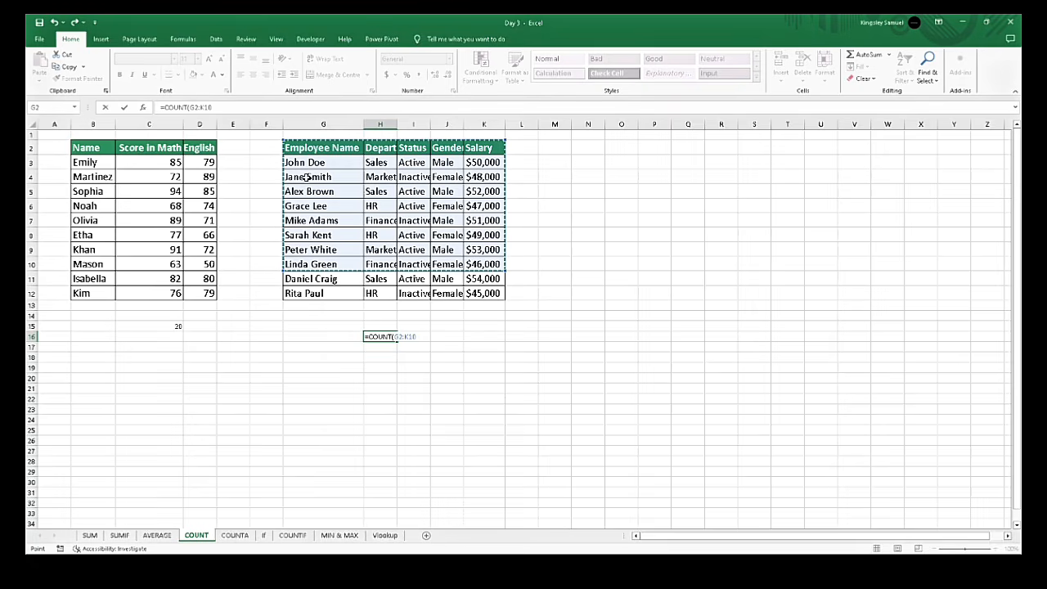
pyautogui.moveTo(308, 161); pyautogui.dragTo(482, 288)
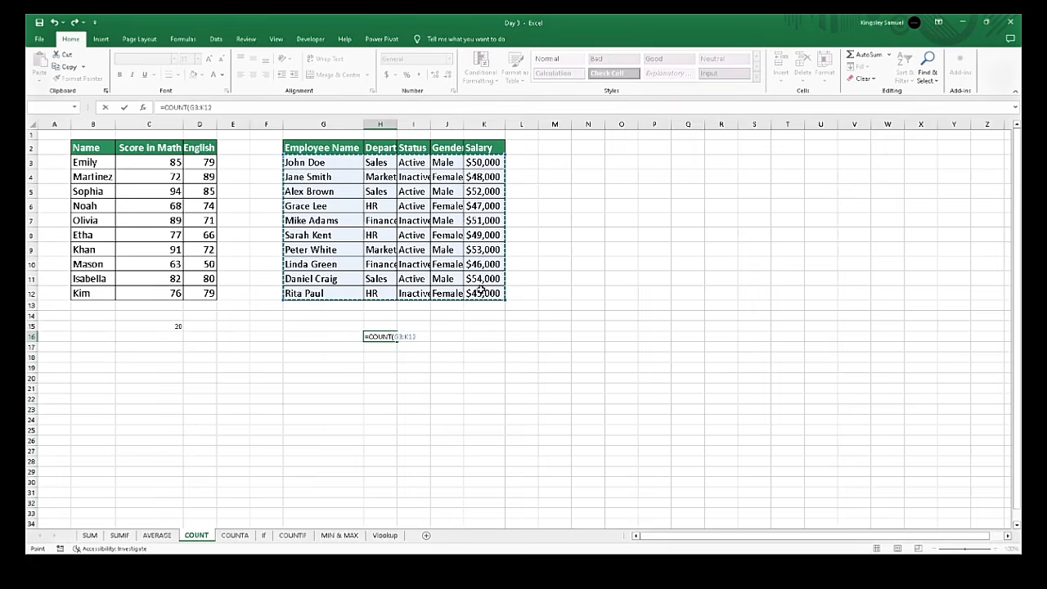
pyautogui.press('Return')
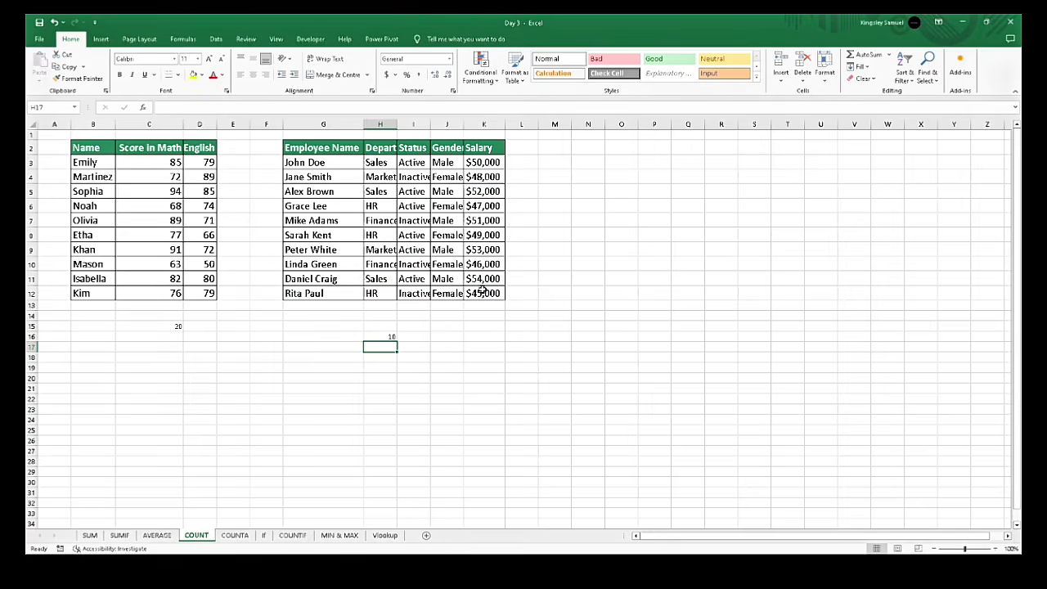
pyautogui.click(376, 336)
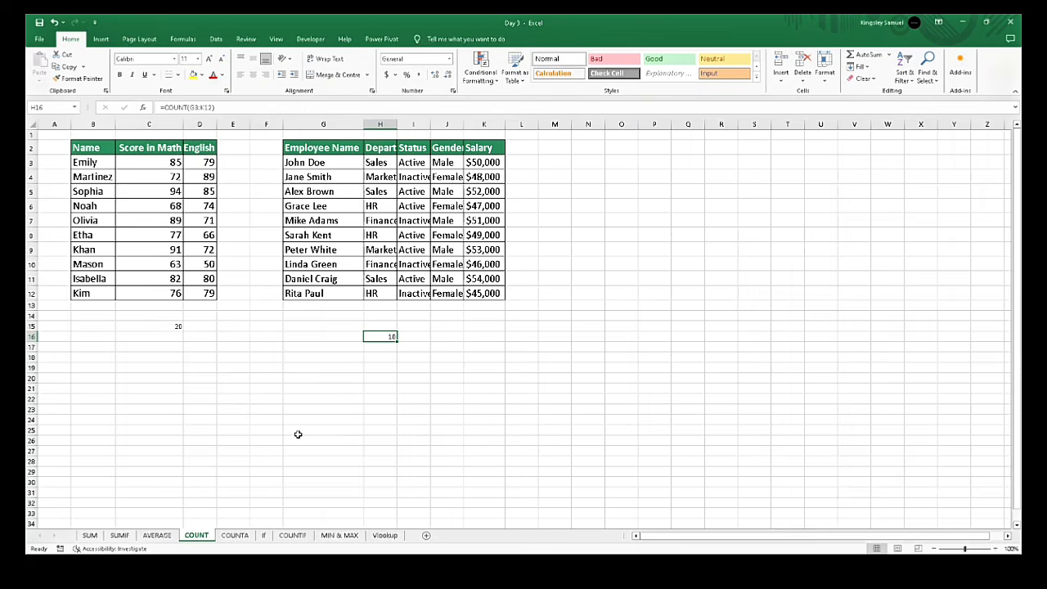
# Step: On the COUNTA sheet, count the non-empty cells of the student table in B18 with =COUNTA(B4:D13)
pyautogui.click(239, 535)
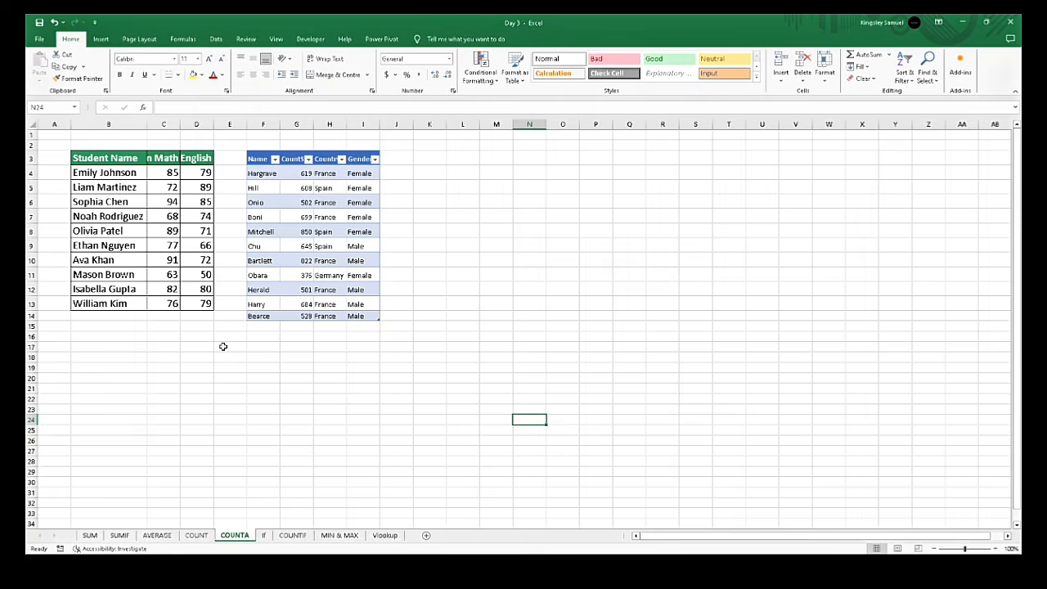
pyautogui.click(169, 336)
pyautogui.click(203, 369)
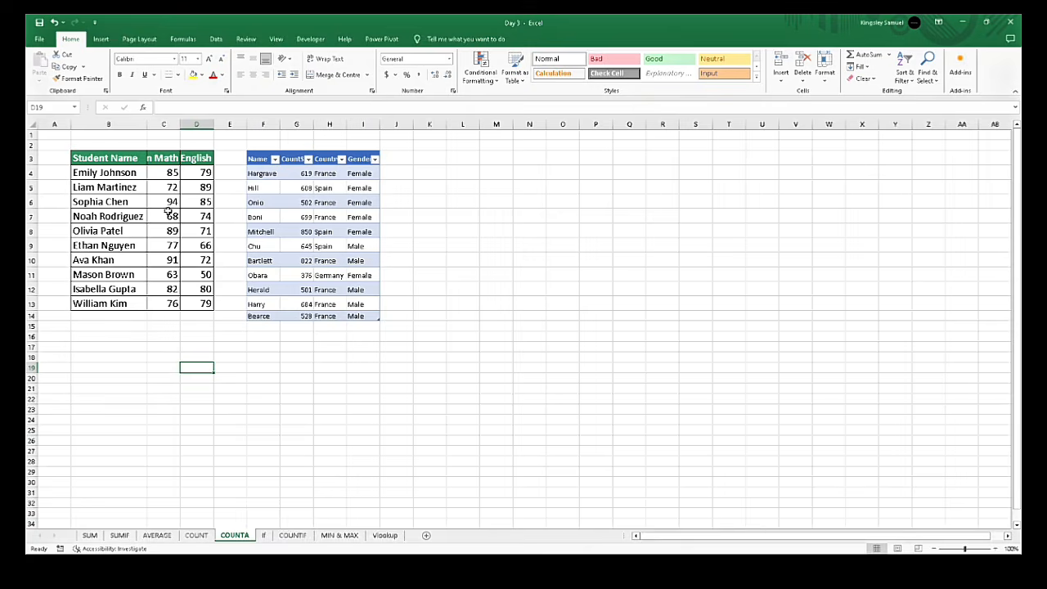
pyautogui.click(89, 355)
pyautogui.write('=COUNTA(')
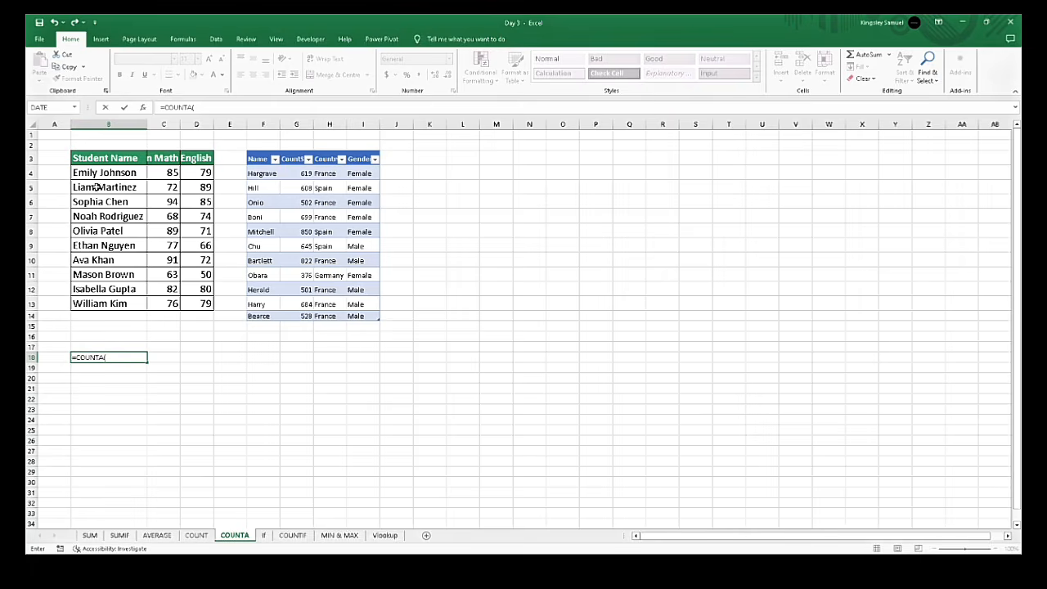
pyautogui.moveTo(96, 172); pyautogui.dragTo(200, 303)
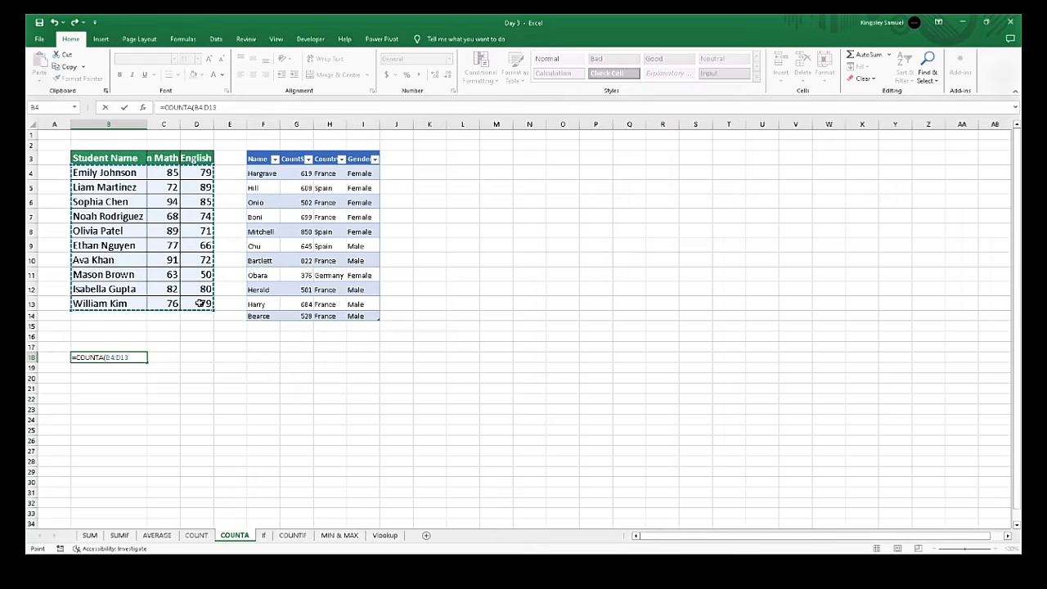
pyautogui.press('Return')
pyautogui.click(108, 355)
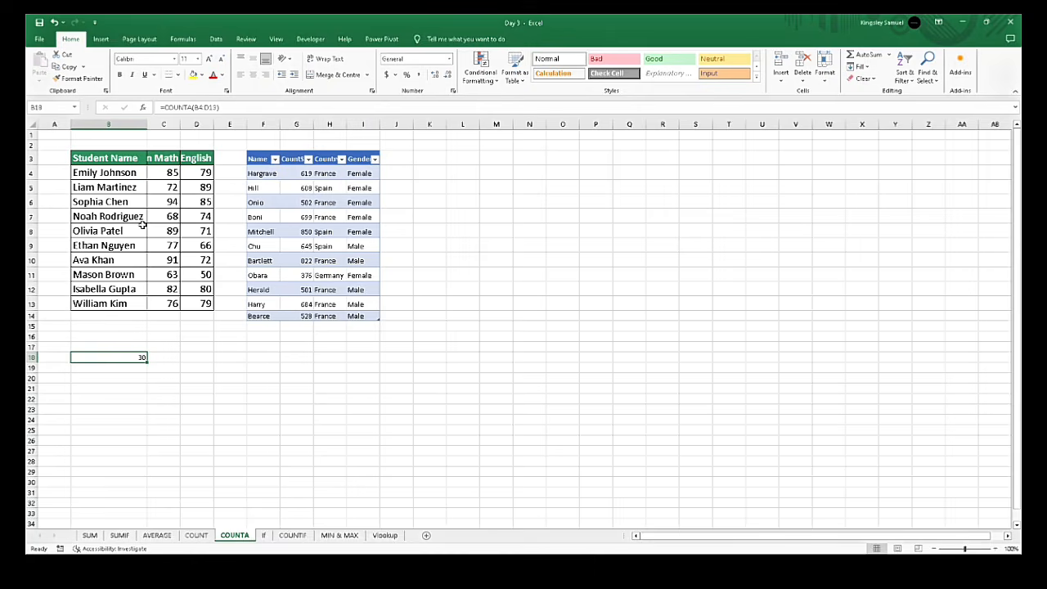
pyautogui.click(228, 366)
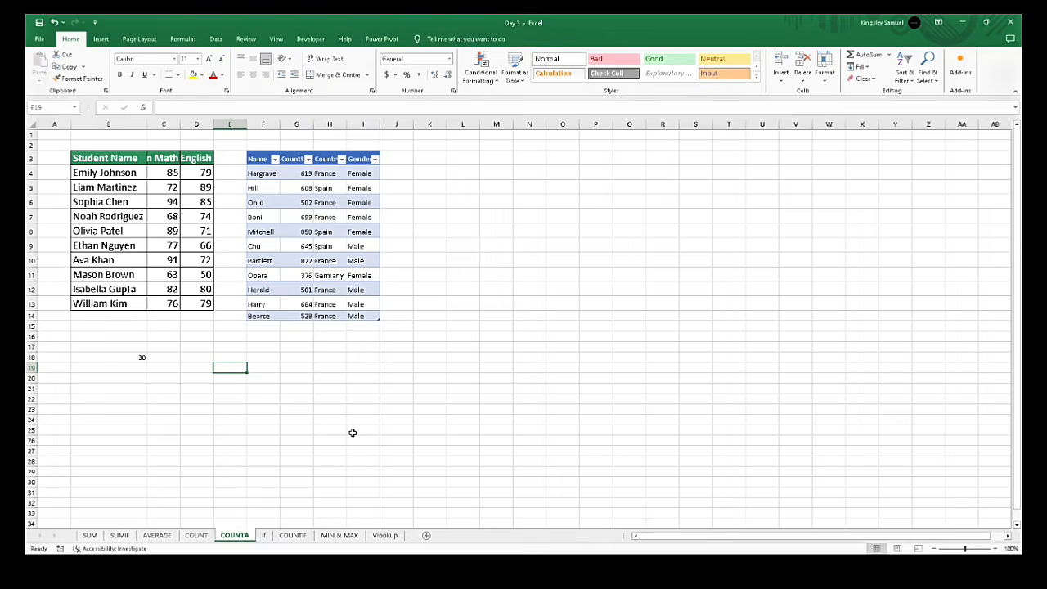
# Step: On the MIN & MAX sheet, calculate the highest item amount in the MAX Amount cell C15 with =MAX(C7:C11)
pyautogui.click(341, 536)
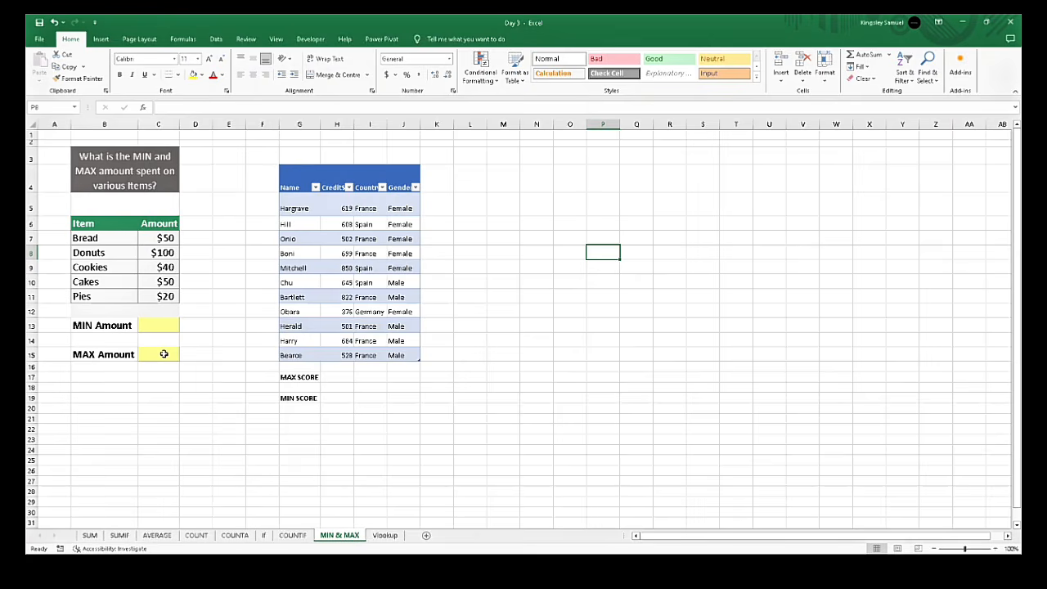
pyautogui.click(143, 356)
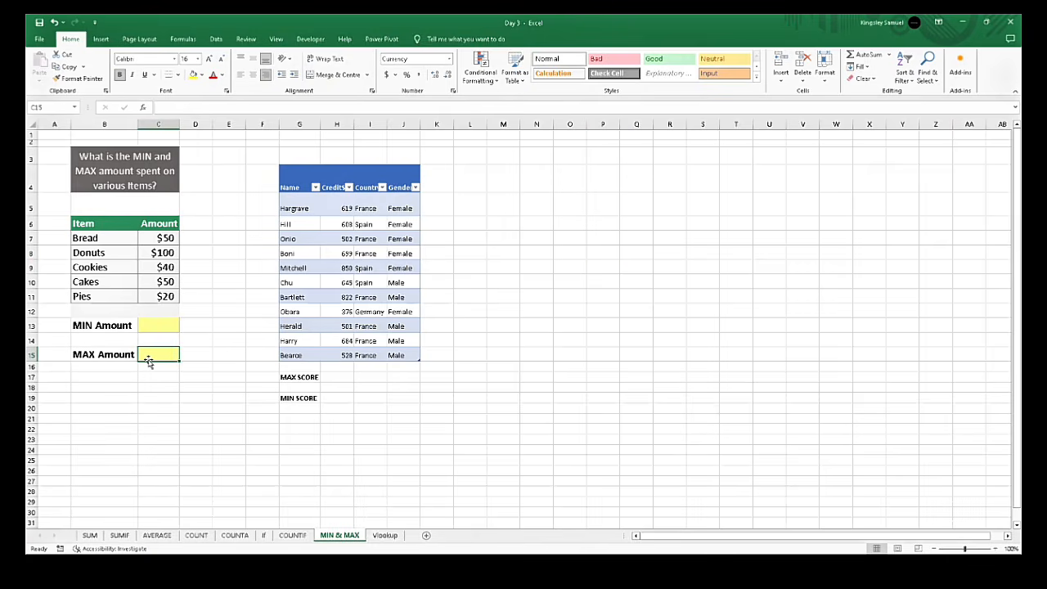
pyautogui.write('=MAX(')
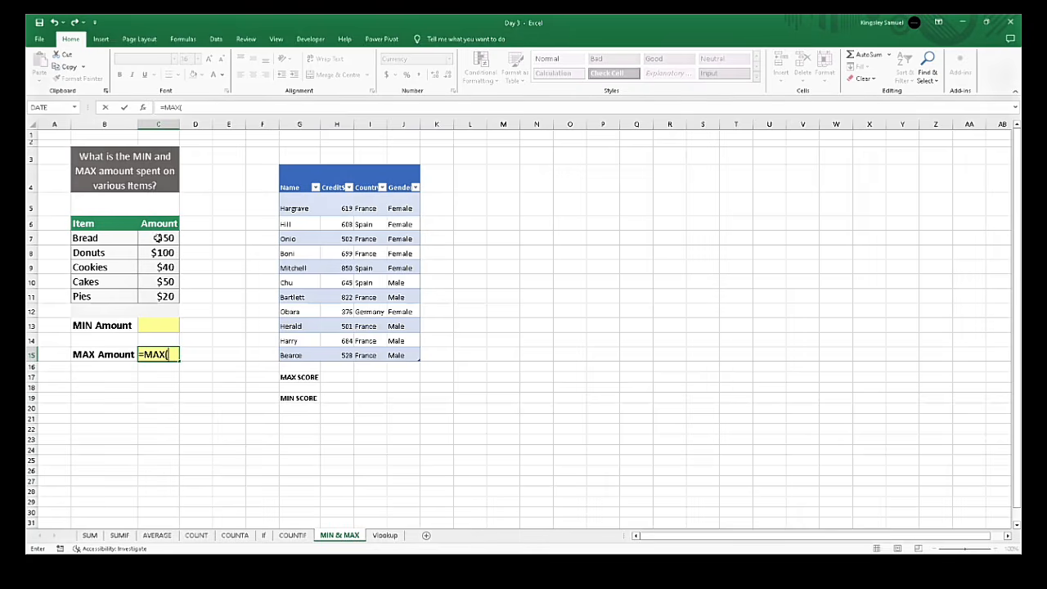
pyautogui.moveTo(161, 237); pyautogui.dragTo(165, 297)
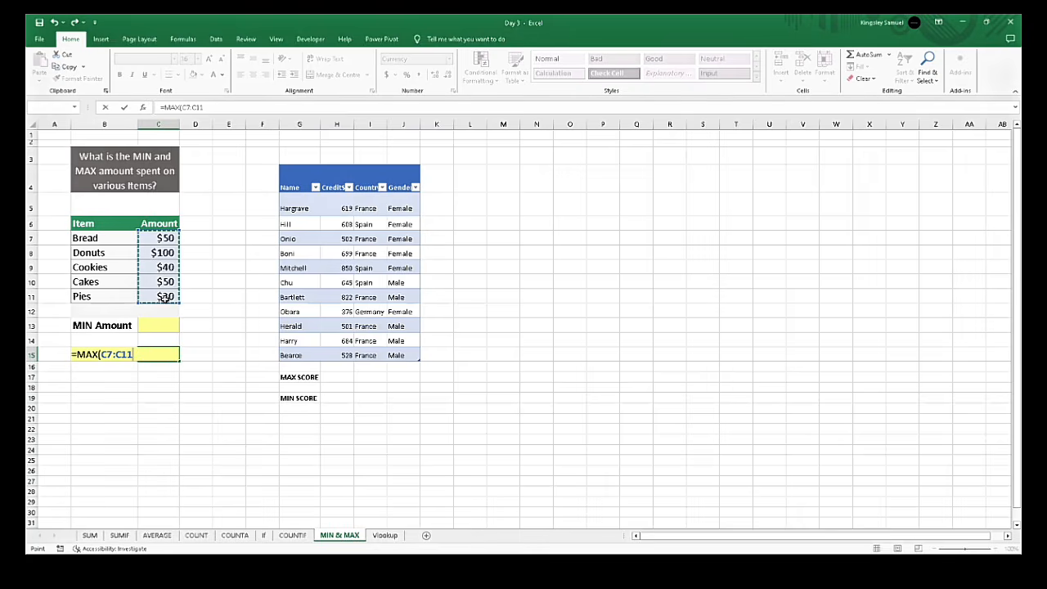
pyautogui.write(')')
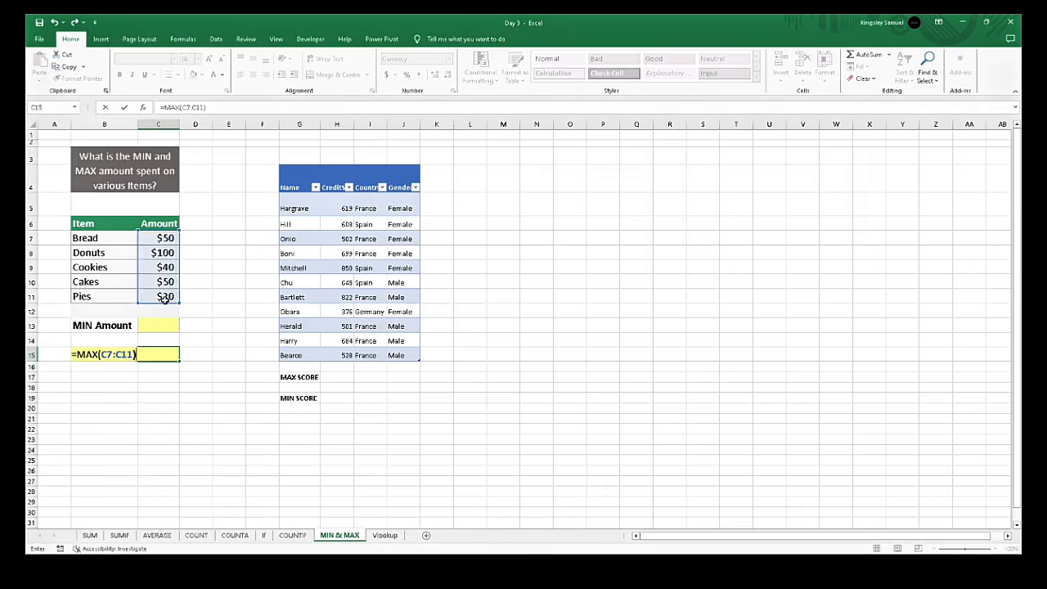
pyautogui.press('Return')
pyautogui.click(149, 354)
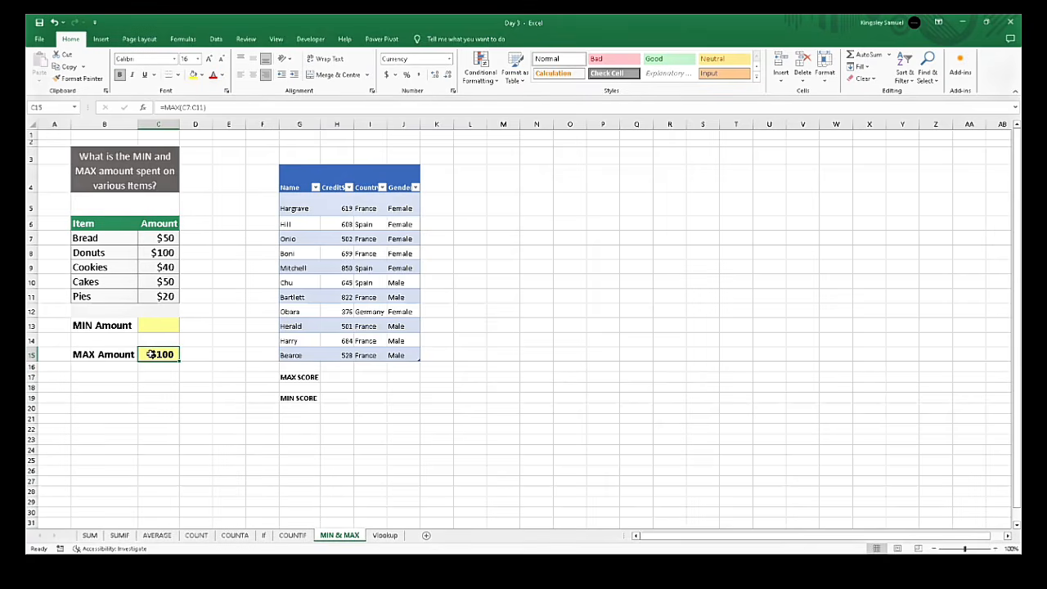
pyautogui.click(163, 253)
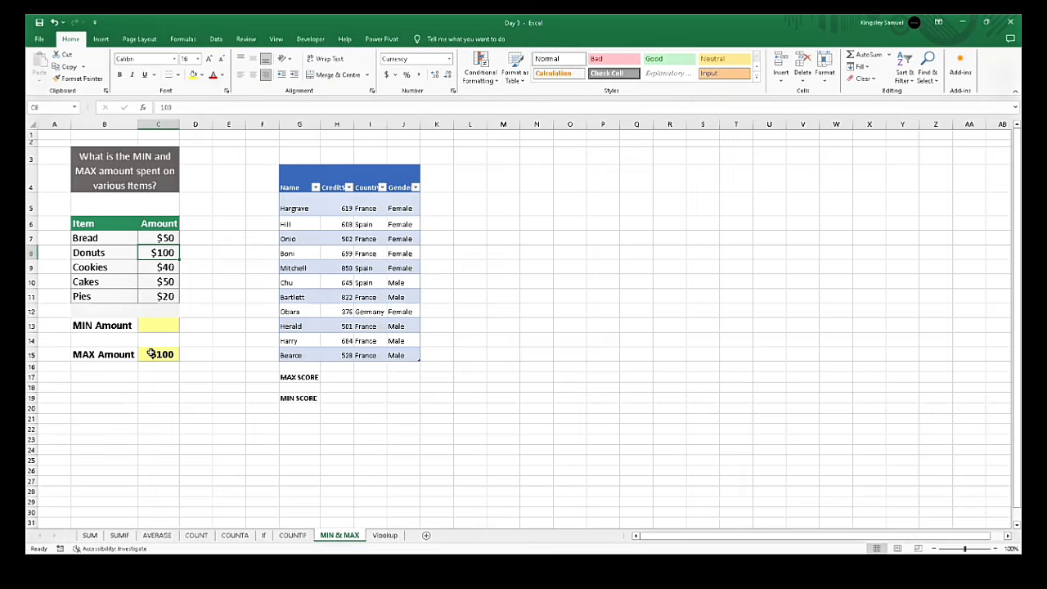
pyautogui.click(182, 351)
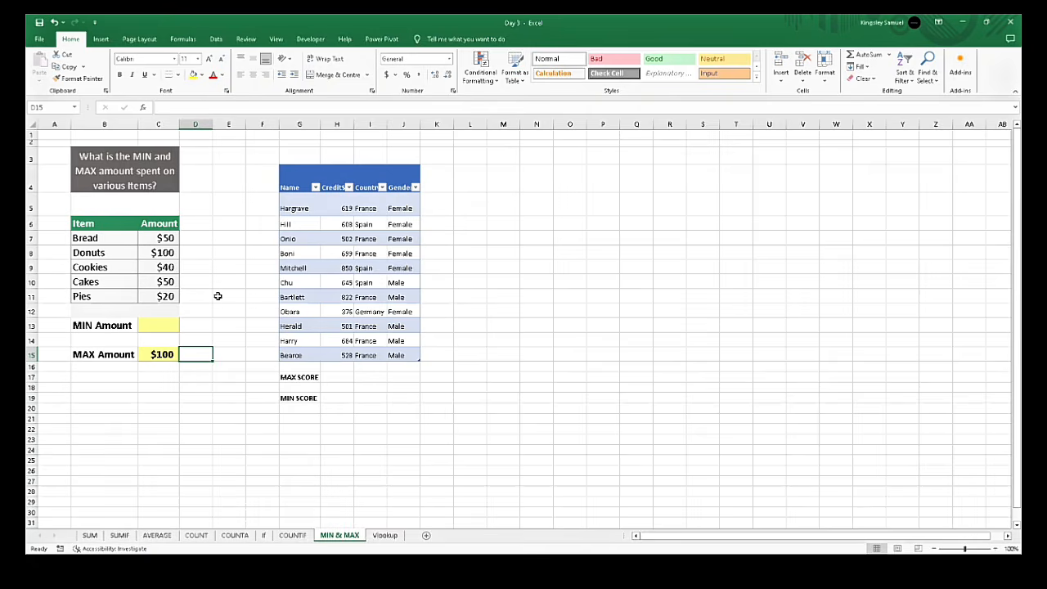
pyautogui.click(192, 395)
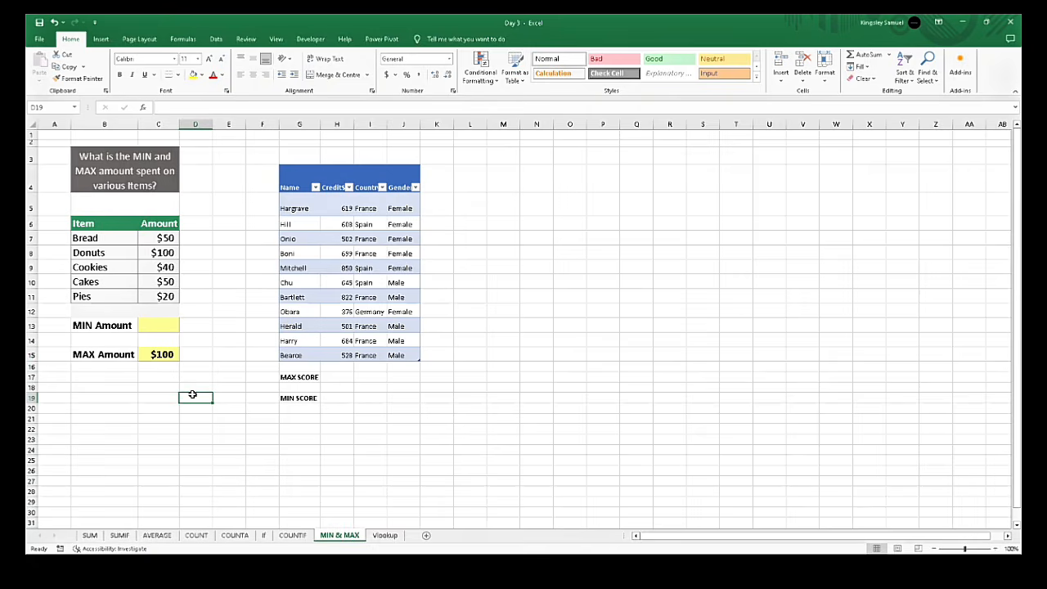
pyautogui.click(238, 310)
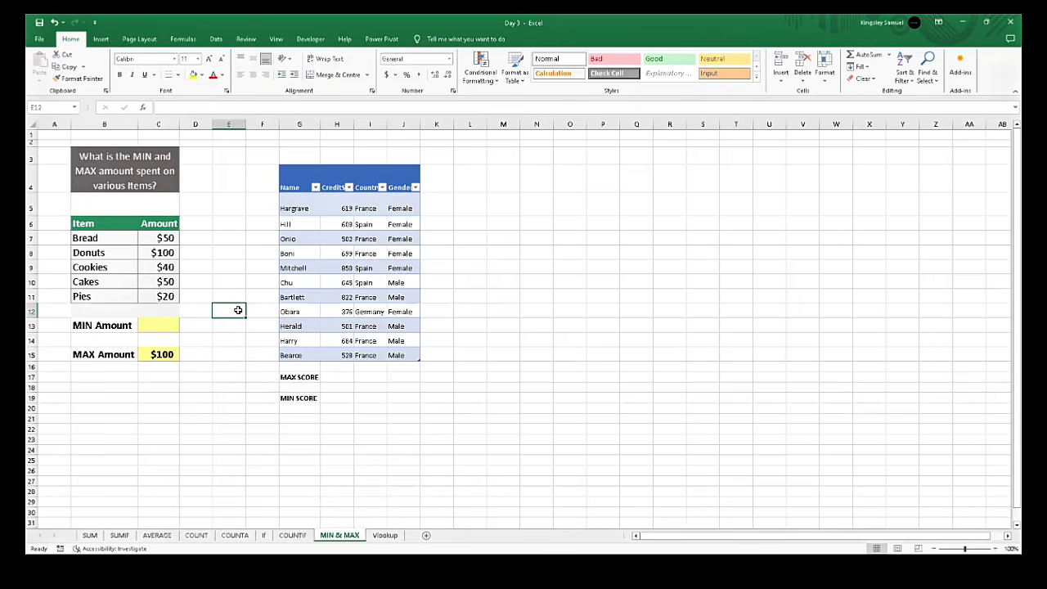
# Step: Calculate the lowest item amount in the MIN Amount cell C13 with the formula =MIN(C7:C11)
pyautogui.click(151, 325)
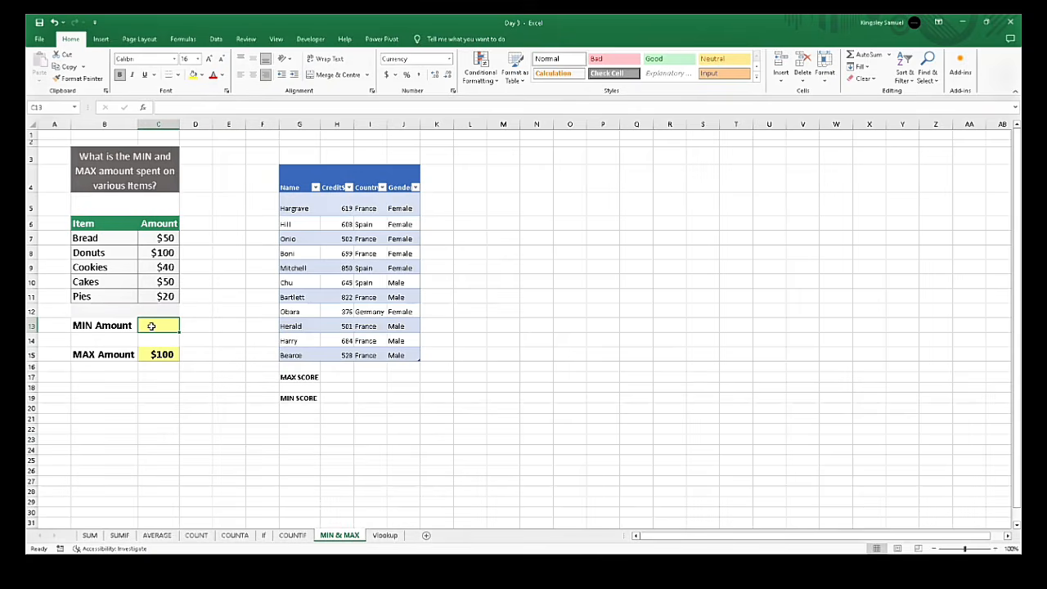
pyautogui.click(209, 321)
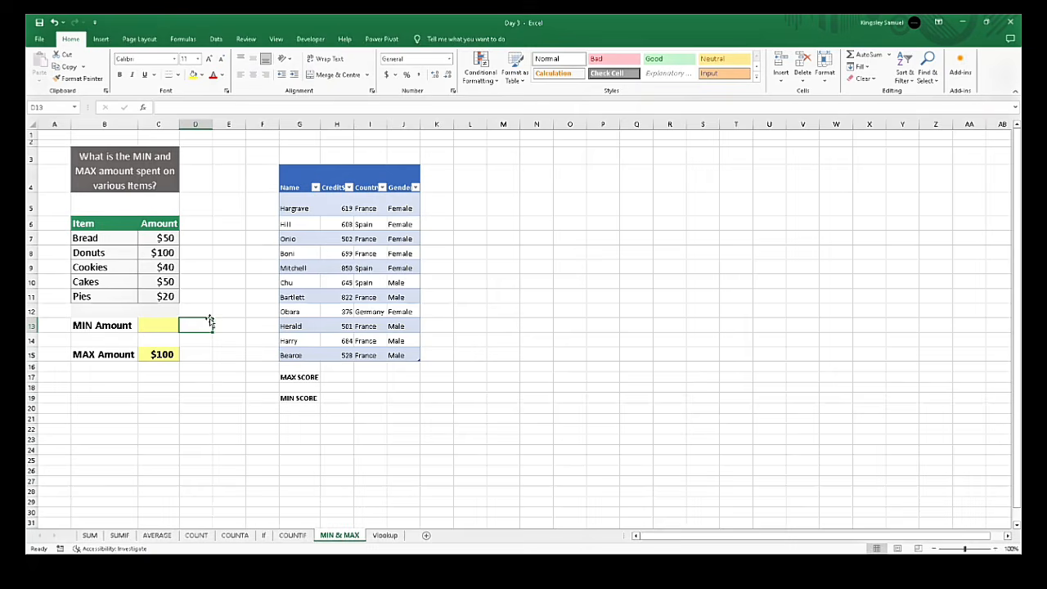
pyautogui.click(159, 327)
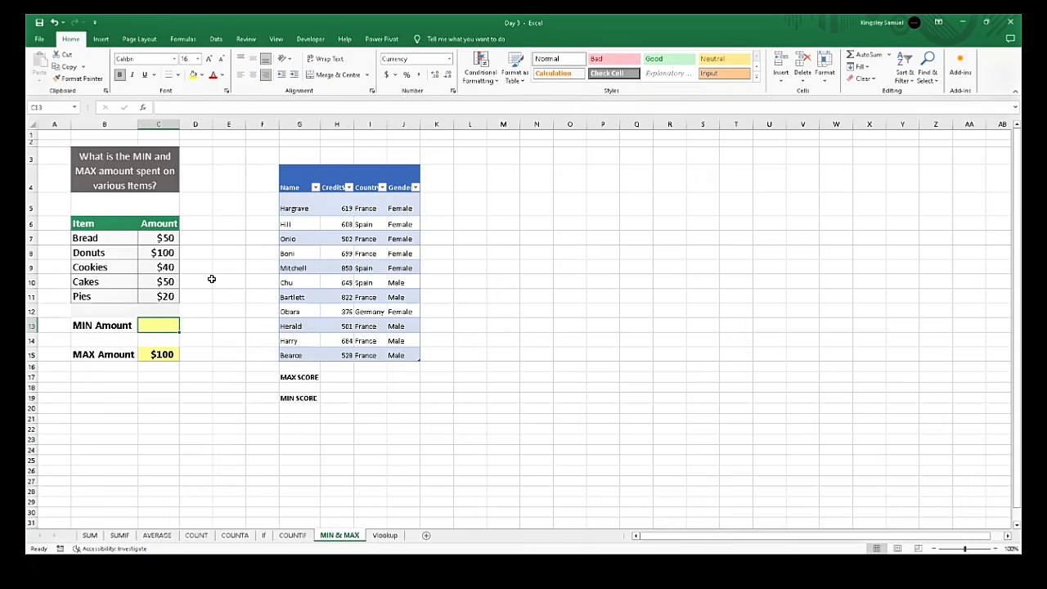
pyautogui.write('=MIN')
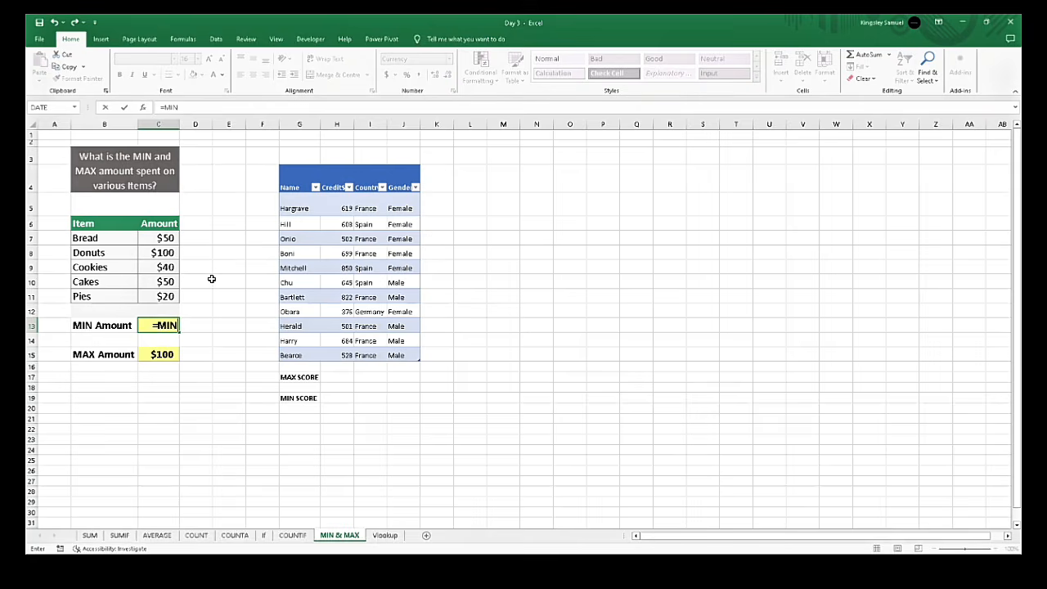
pyautogui.write('(')
pyautogui.moveTo(142, 238); pyautogui.dragTo(158, 297)
pyautogui.write(')')
pyautogui.press('Return')
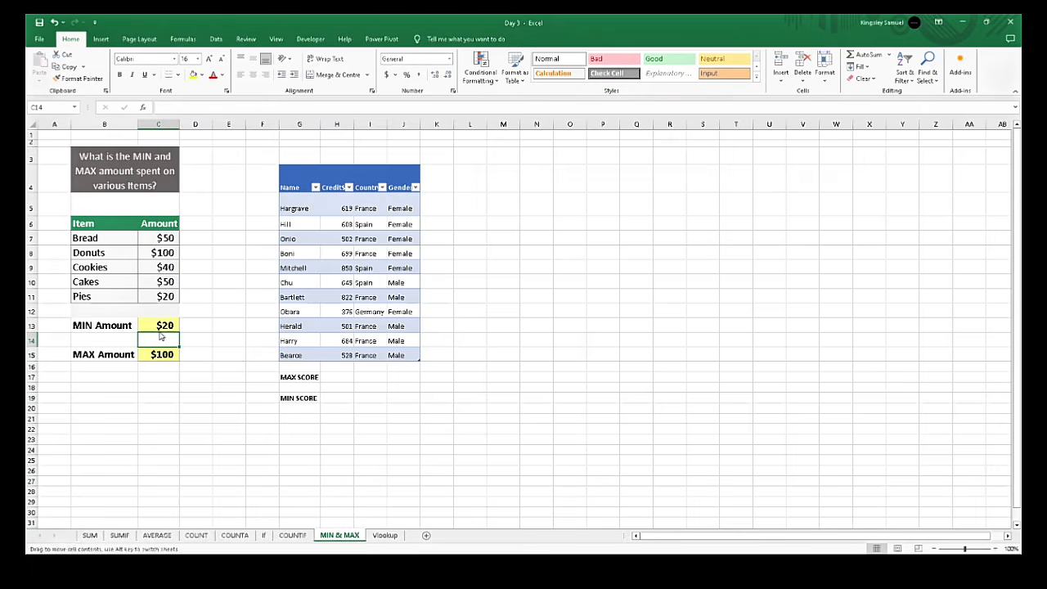
pyautogui.click(161, 297)
pyautogui.click(161, 325)
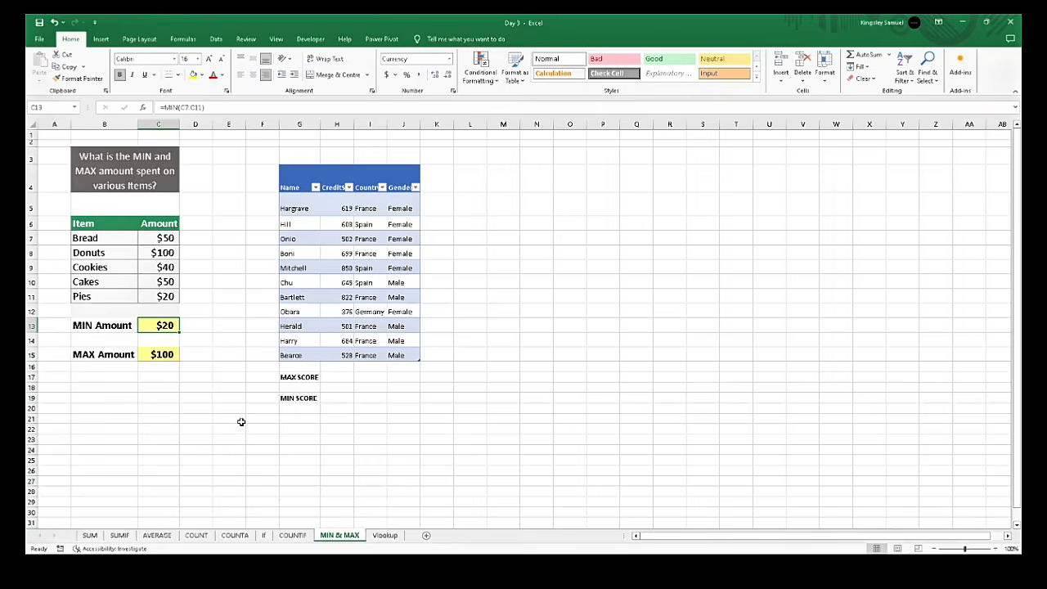
# Step: Open the If sheet and correct the misspelled header in B3 to "students"
pyautogui.click(263, 535)
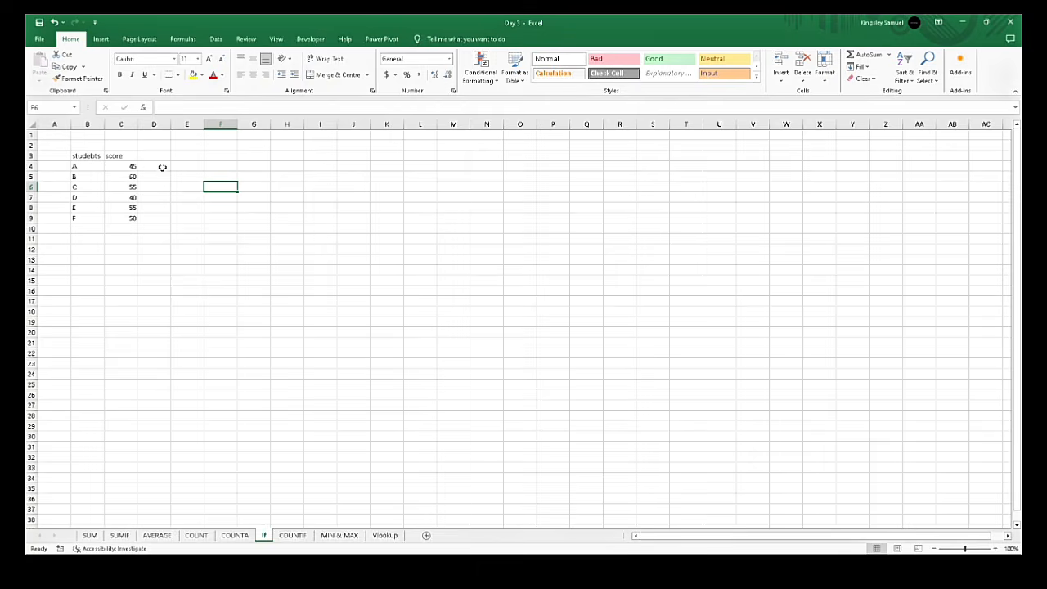
pyautogui.doubleClick(90, 155)
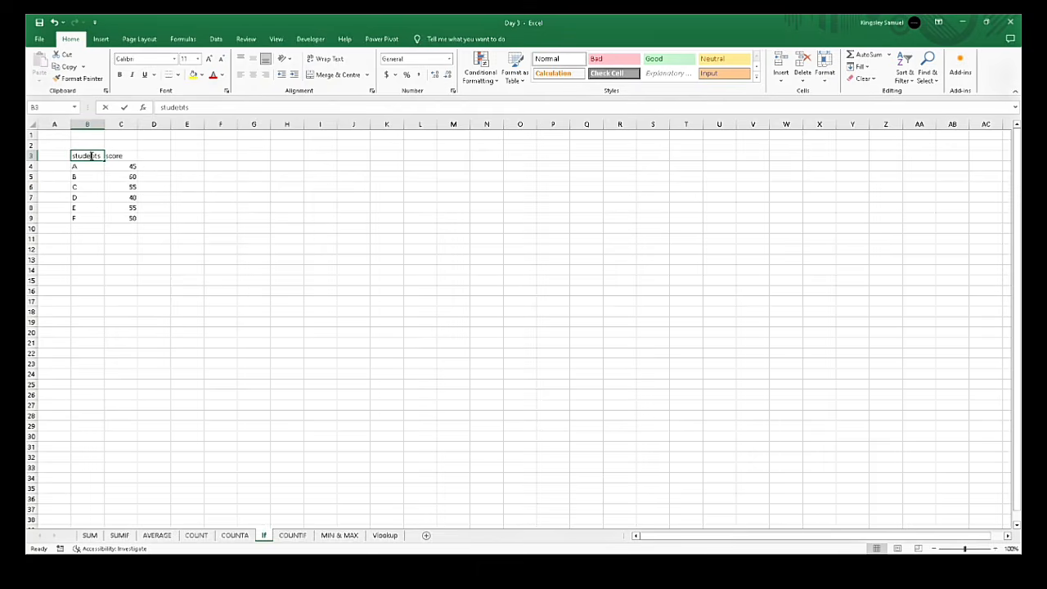
pyautogui.press('BackSpace')
pyautogui.write('n')
pyautogui.press('BackSpace')
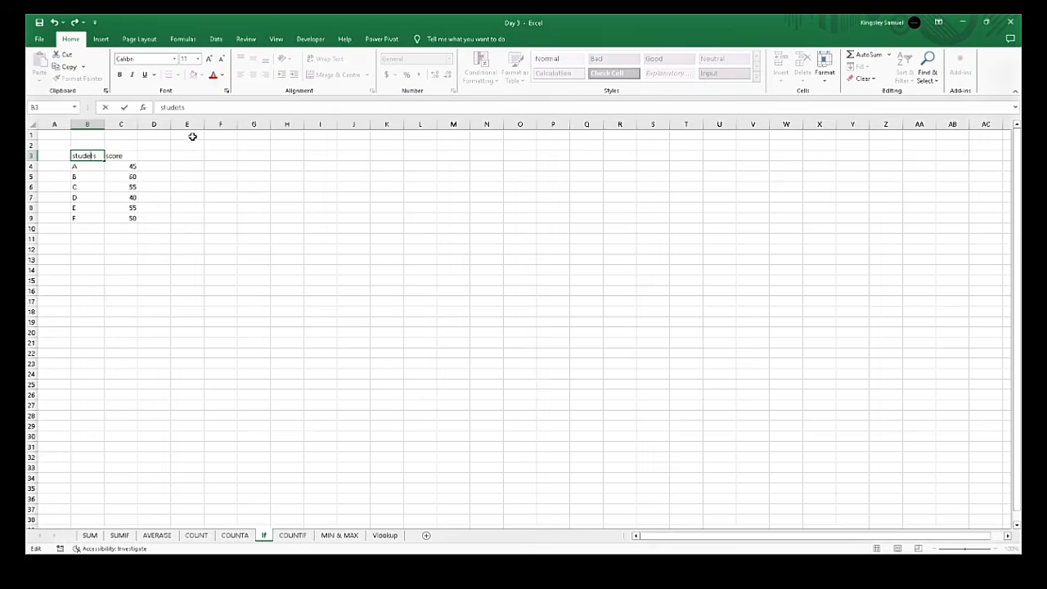
pyautogui.write('n')
pyautogui.press('Return')
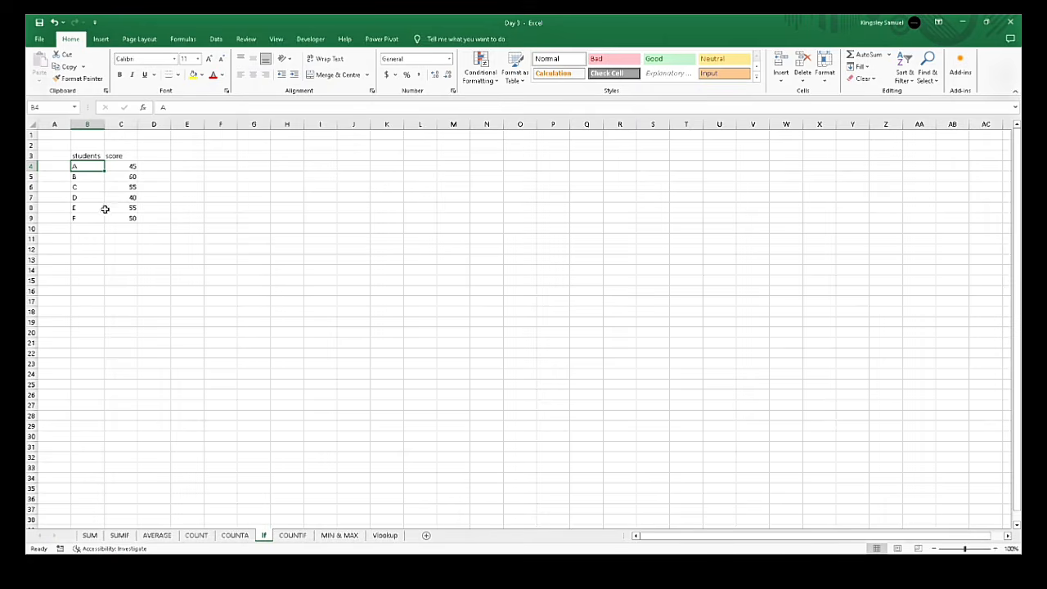
# Step: Add the column header "Pass/Failed" in D3 beside the score column
pyautogui.click(154, 166)
pyautogui.click(155, 154)
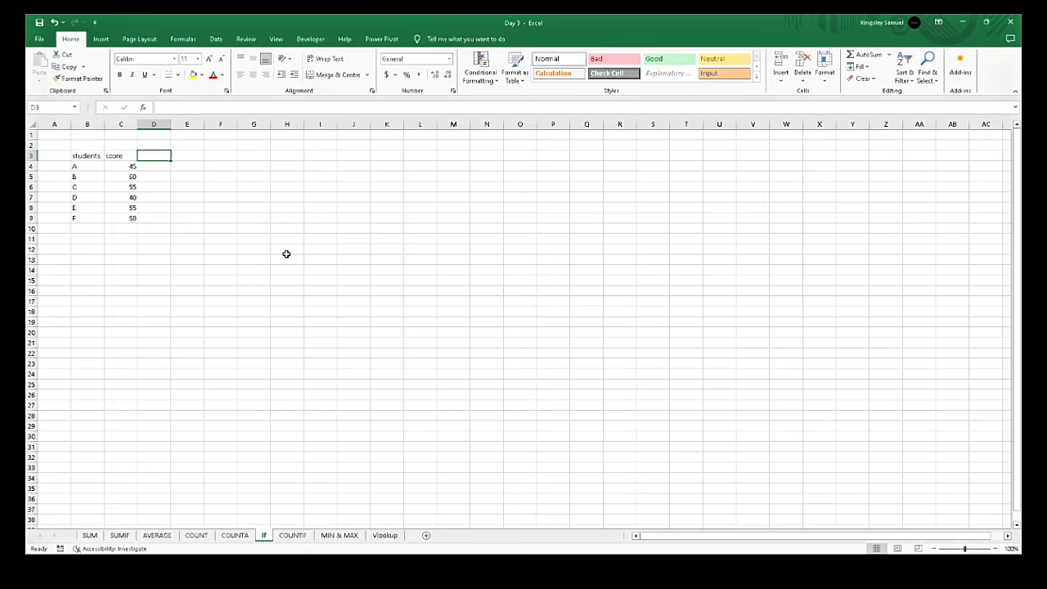
pyautogui.write('Pass/Failed')
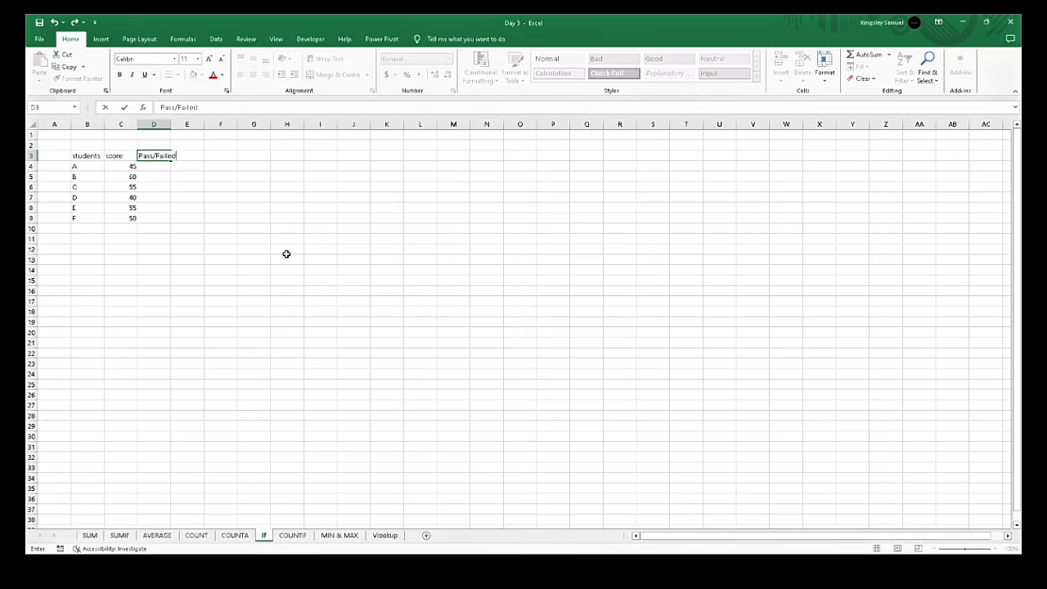
pyautogui.press('Return')
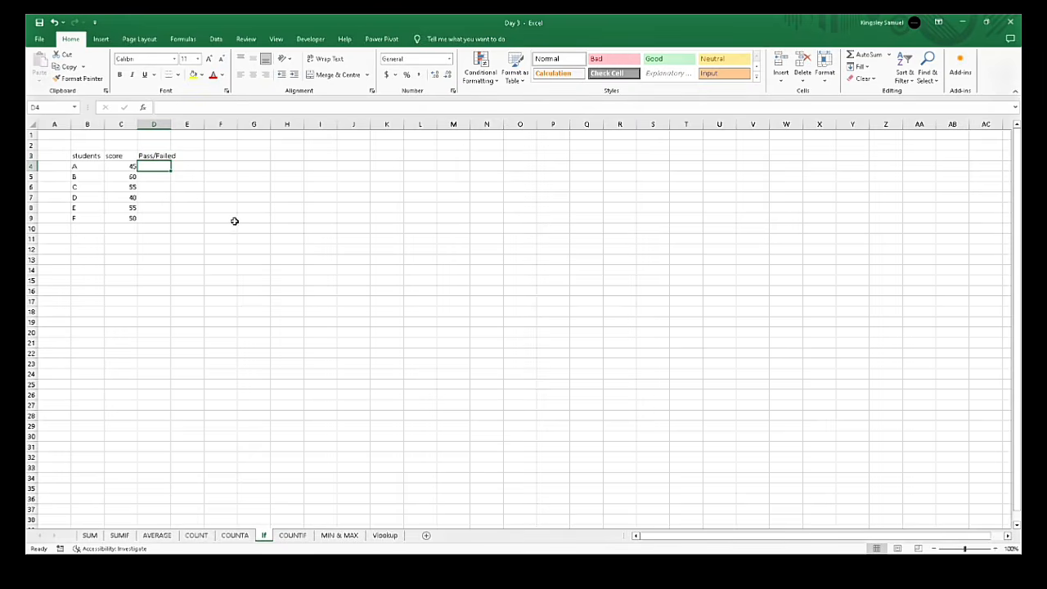
# Step: Grade the first student's score in D4 with the formula =IF(C4>=50,"Pass","Fail")
pyautogui.write('=If')
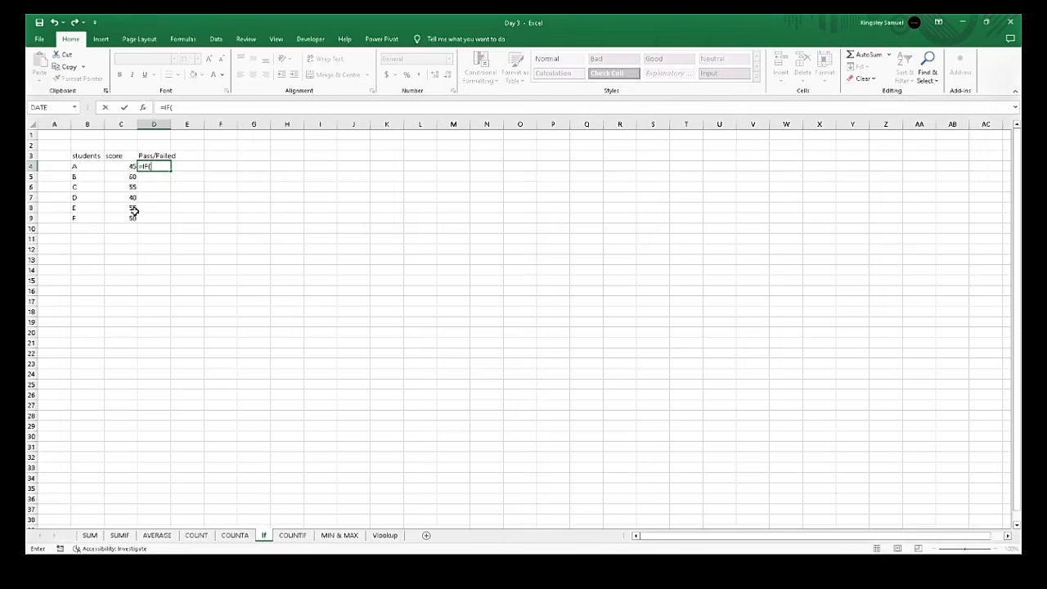
pyautogui.click(118, 166)
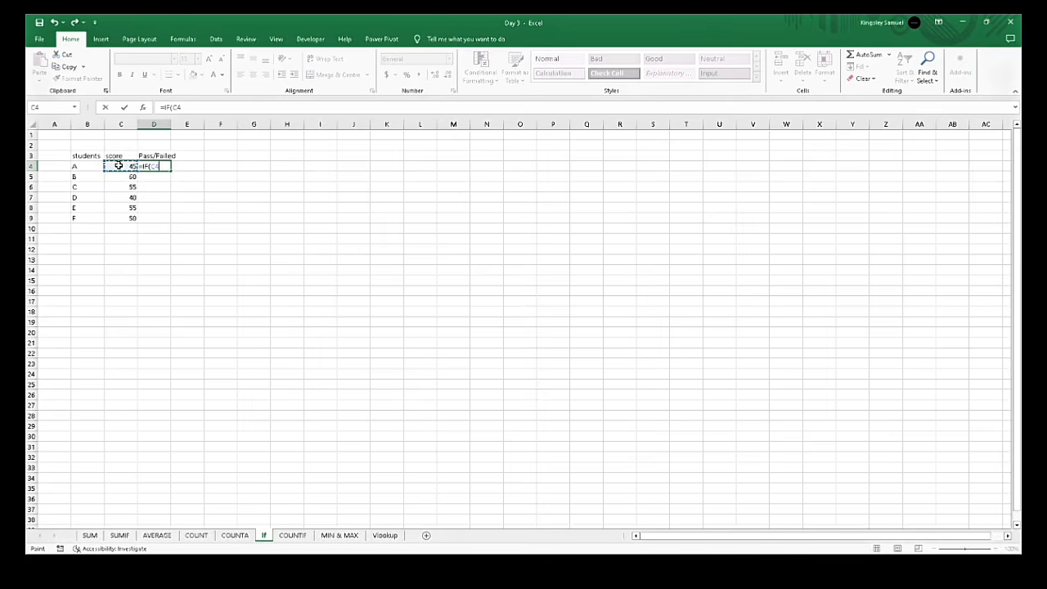
pyautogui.write('>=50,"Pass","Fail')
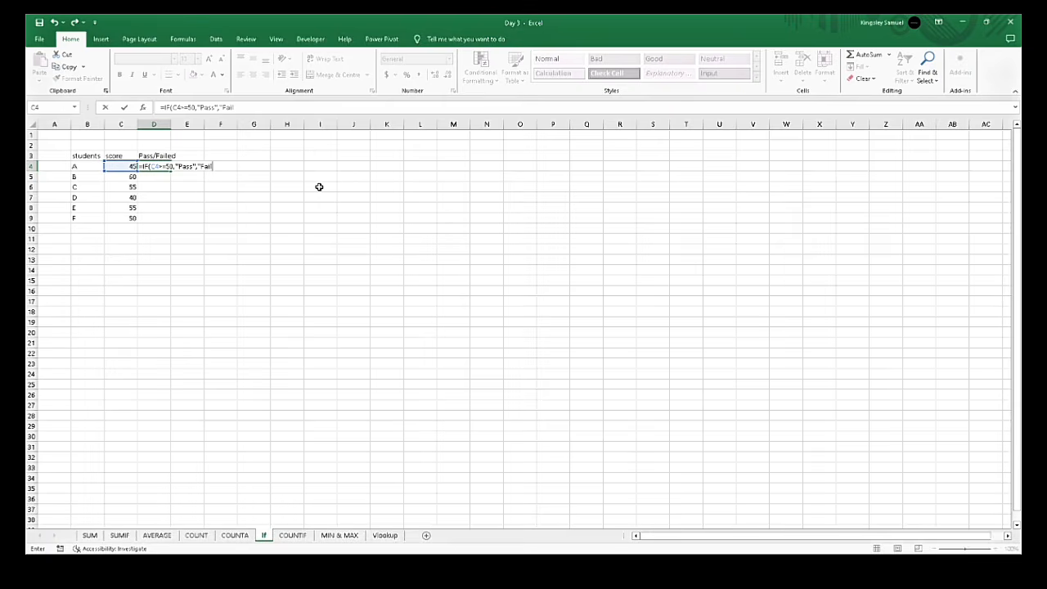
pyautogui.write('")')
pyautogui.press('Return')
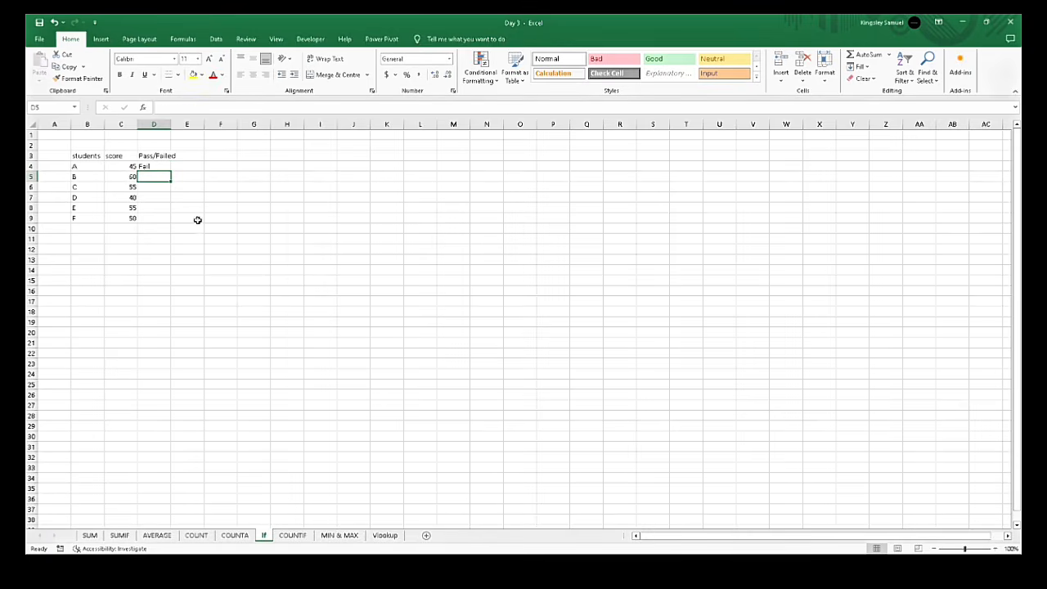
# Step: Copy the IF formula from D4 down to D9 so every student is graded
pyautogui.click(158, 166)
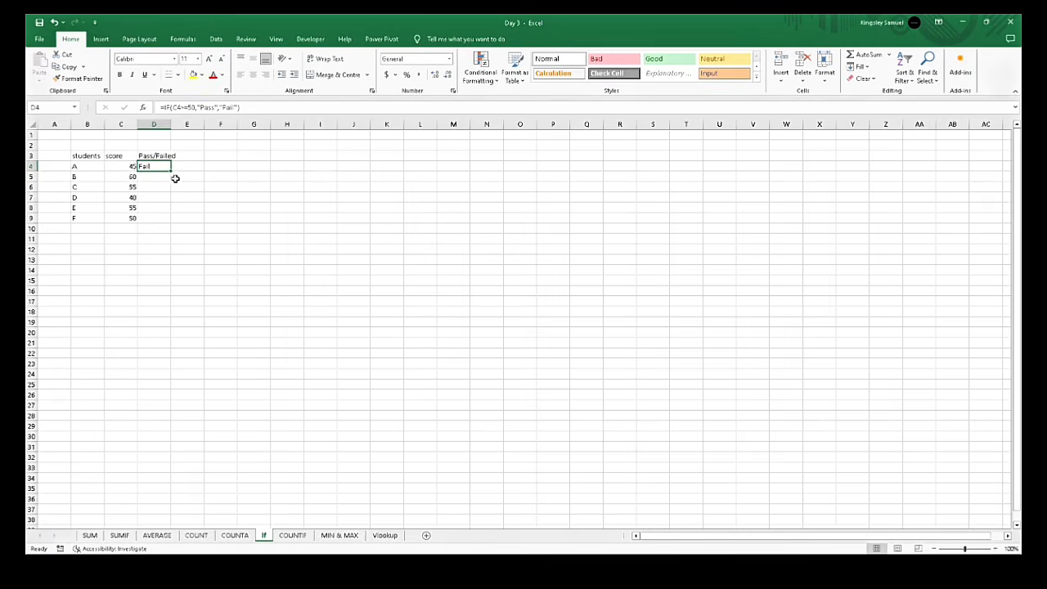
pyautogui.moveTo(170, 172); pyautogui.dragTo(173, 223)
pyautogui.click(238, 187)
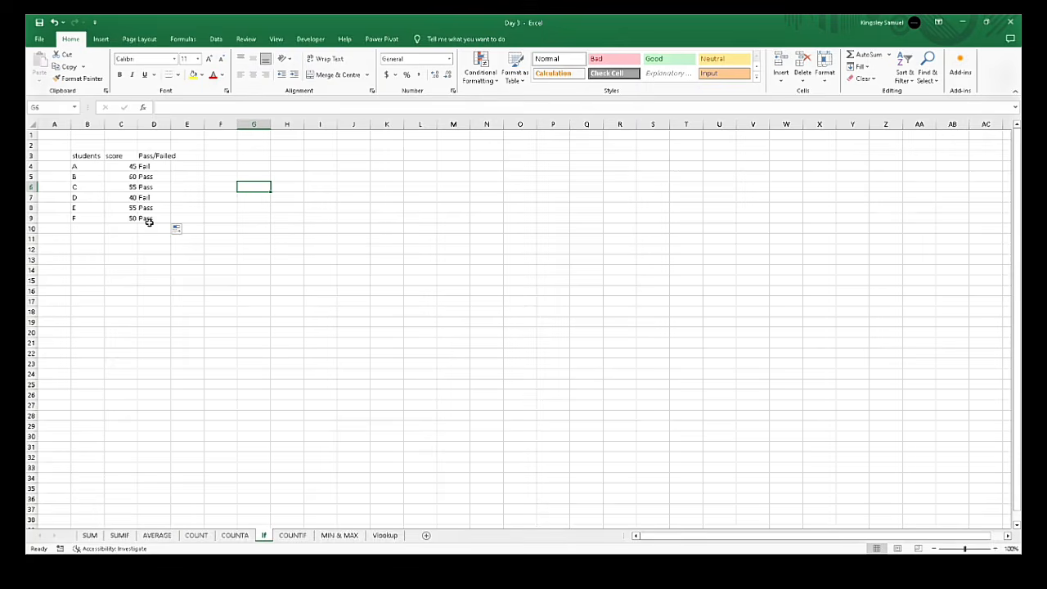
pyautogui.click(251, 206)
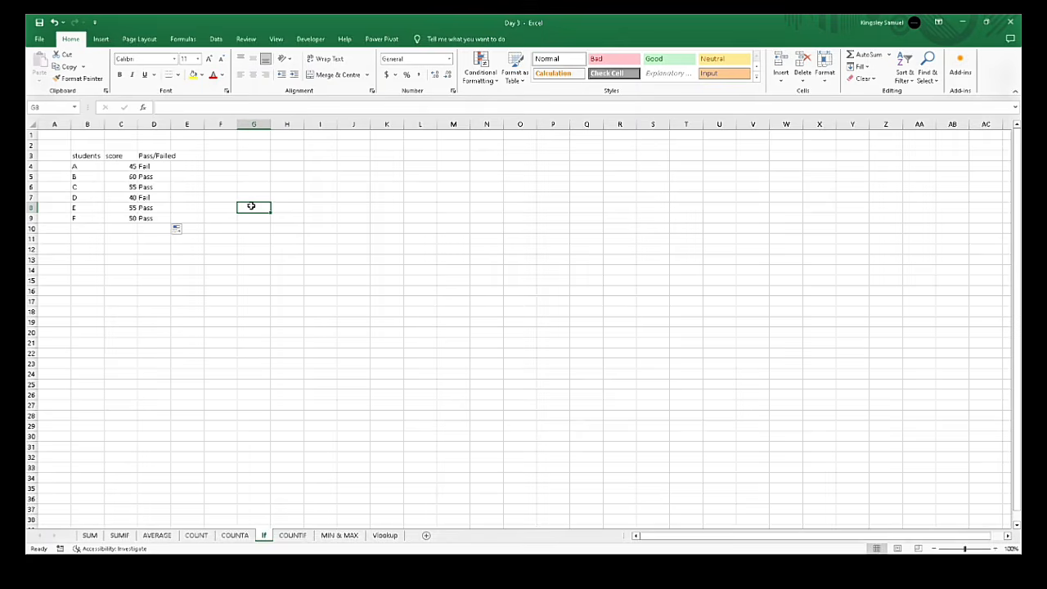
# Step: Widen column D slightly so the "Pass/Failed" header fits inside its cell
pyautogui.click(183, 237)
pyautogui.click(198, 164)
pyautogui.click(156, 156)
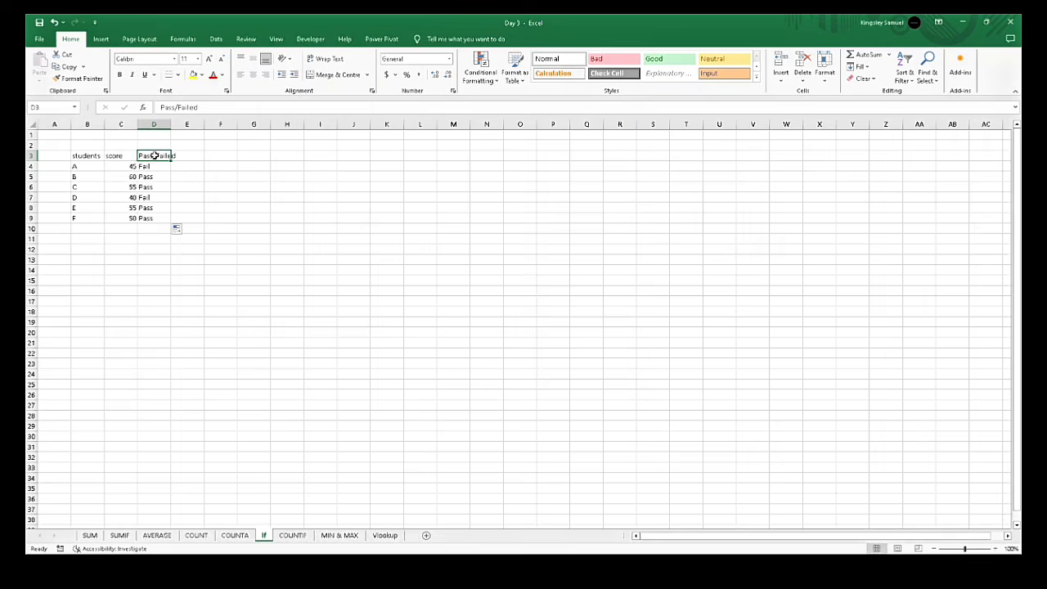
pyautogui.moveTo(172, 123); pyautogui.dragTo(179, 123)
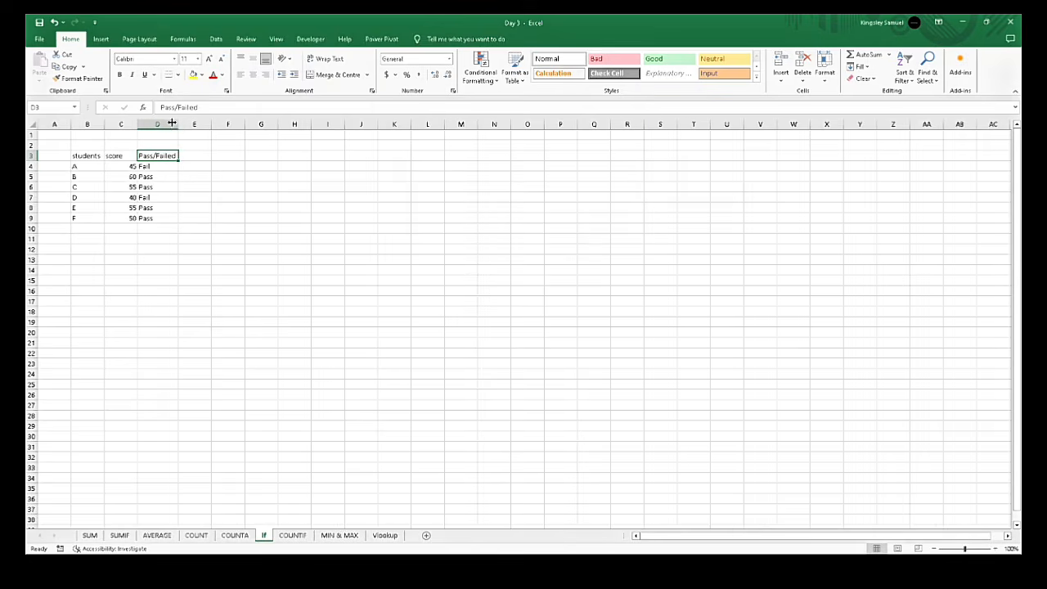
pyautogui.click(215, 206)
pyautogui.click(161, 251)
pyautogui.click(351, 405)
pyautogui.click(302, 221)
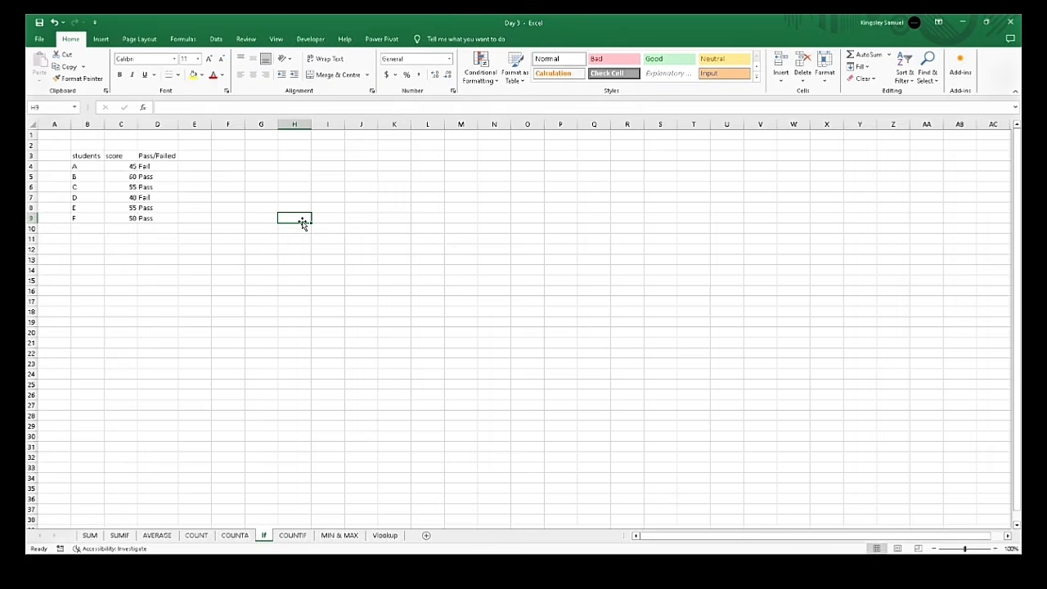
pyautogui.click(275, 276)
pyautogui.click(316, 321)
pyautogui.click(351, 239)
pyautogui.click(320, 177)
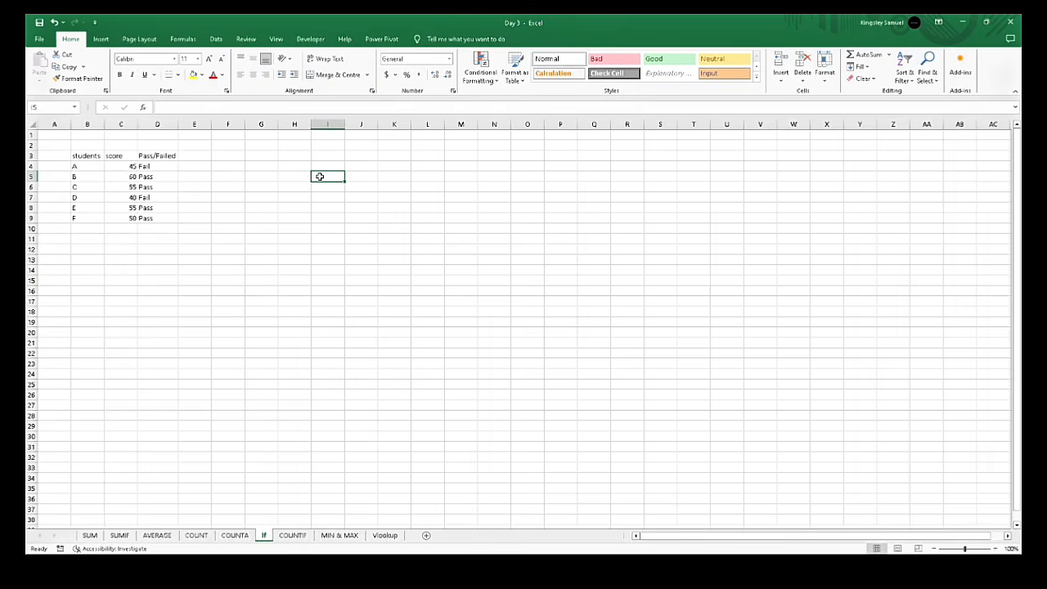
pyautogui.click(285, 204)
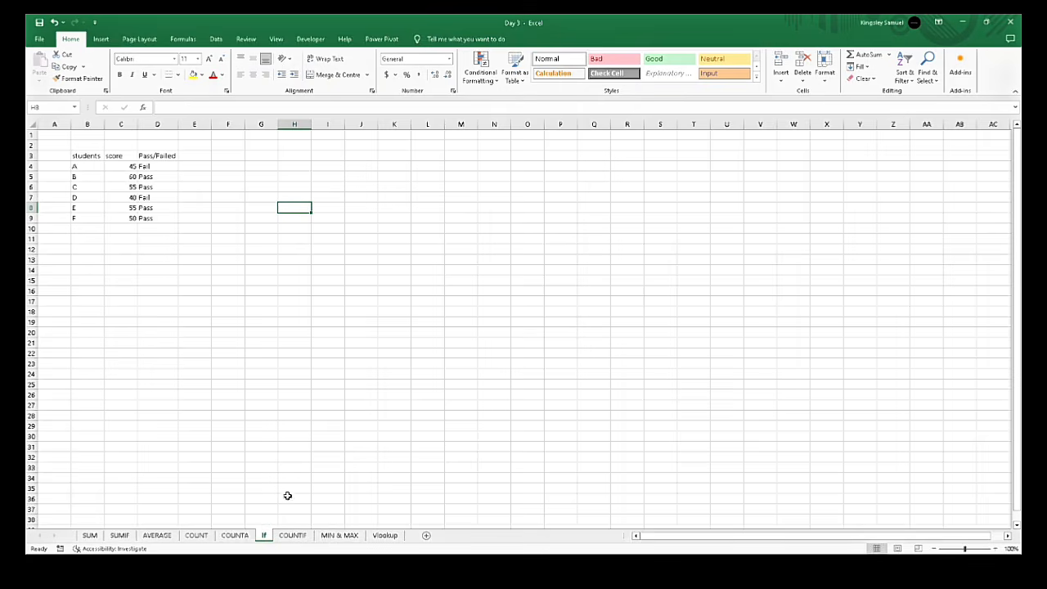
# Step: On the COUNTIF sheet, count the employees in the Sales department in J7 with =COUNTIF(D7:D16,D7)
pyautogui.click(295, 536)
pyautogui.click(395, 282)
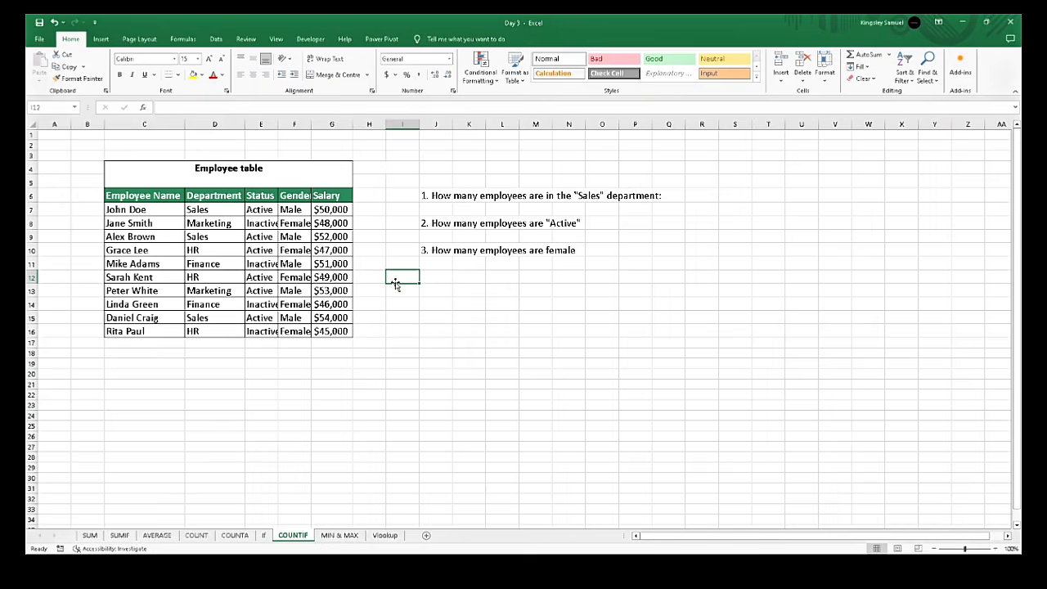
pyautogui.click(500, 261)
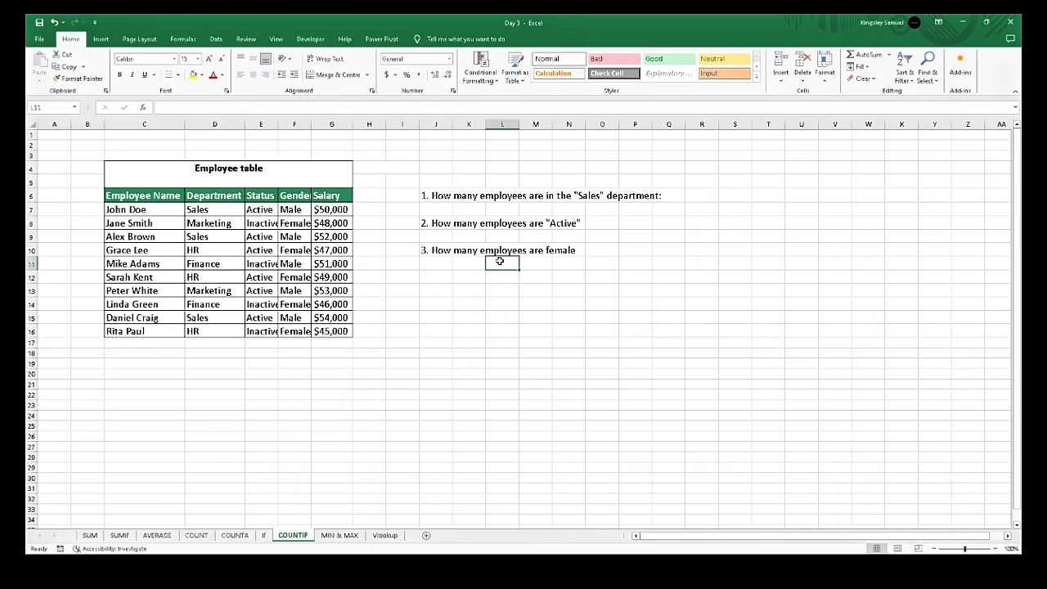
pyautogui.click(463, 305)
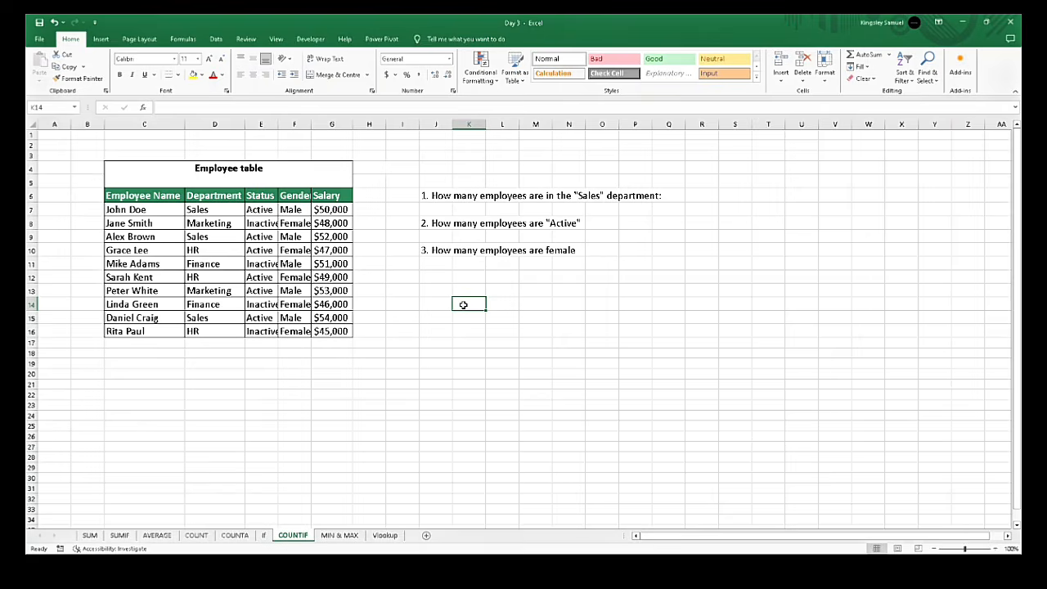
pyautogui.click(434, 276)
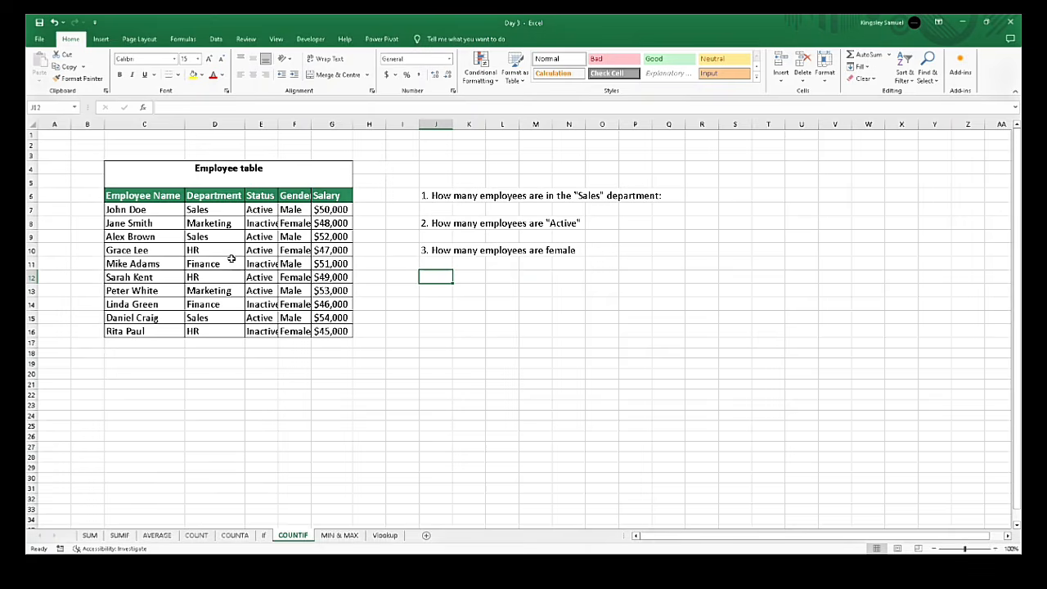
pyautogui.click(442, 209)
pyautogui.write('=countif')
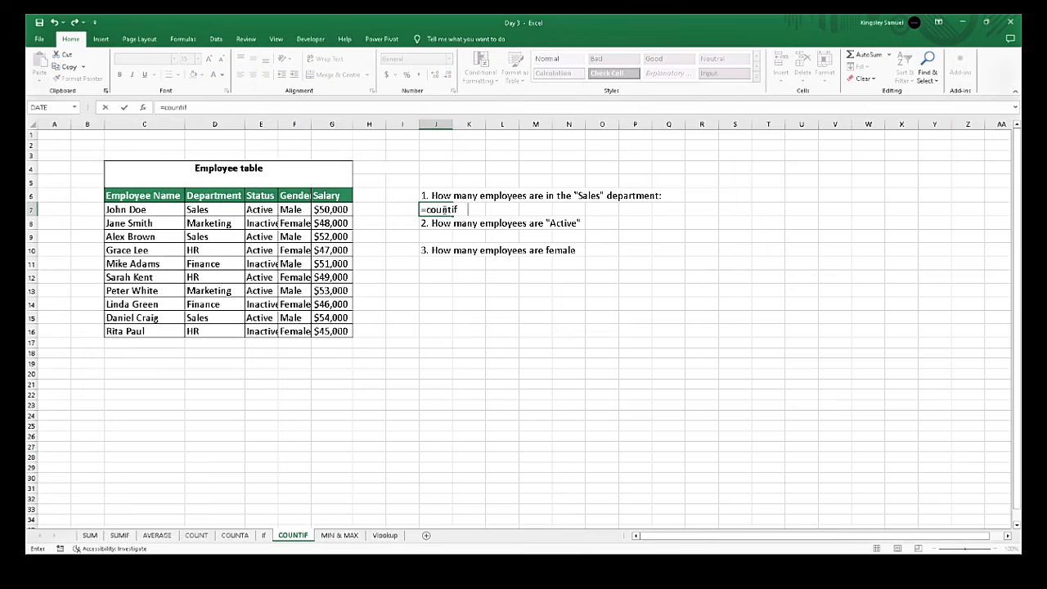
pyautogui.press('Tab')
pyautogui.moveTo(197, 211); pyautogui.dragTo(202, 332)
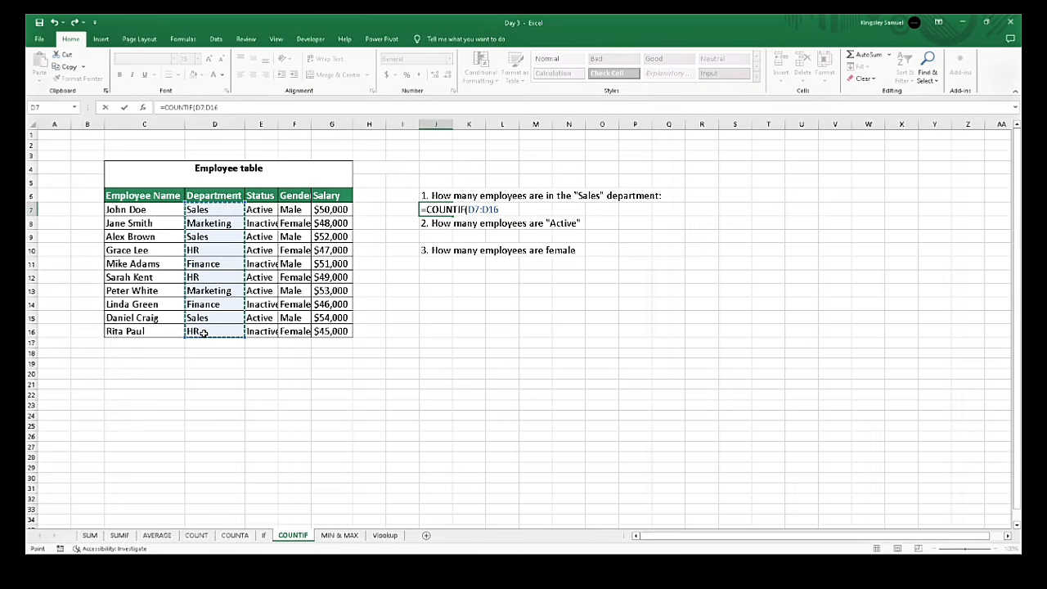
pyautogui.write(',')
pyautogui.click(199, 210)
pyautogui.write(')')
pyautogui.press('Return')
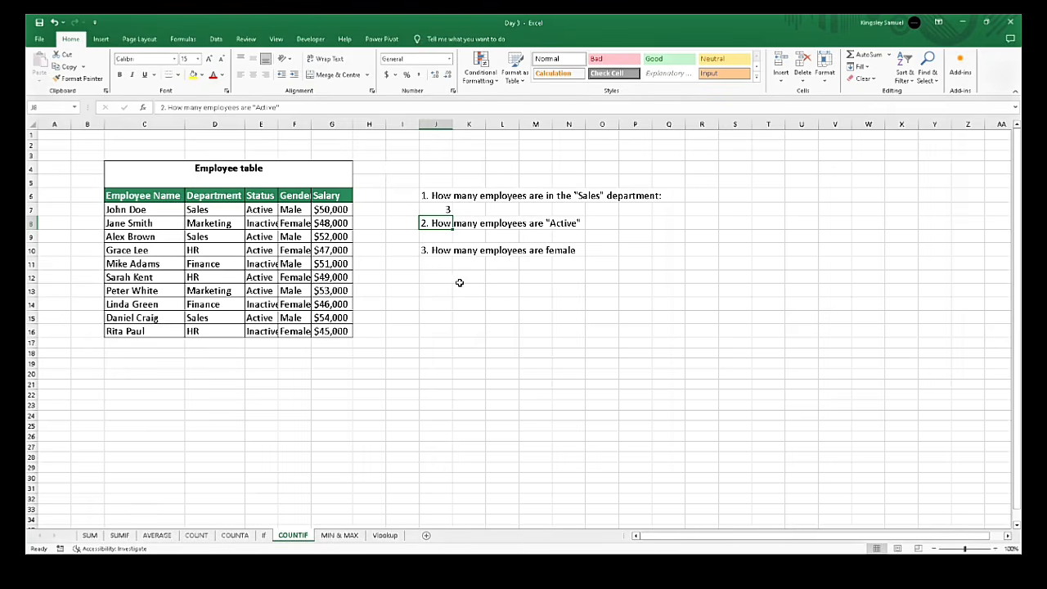
pyautogui.click(459, 287)
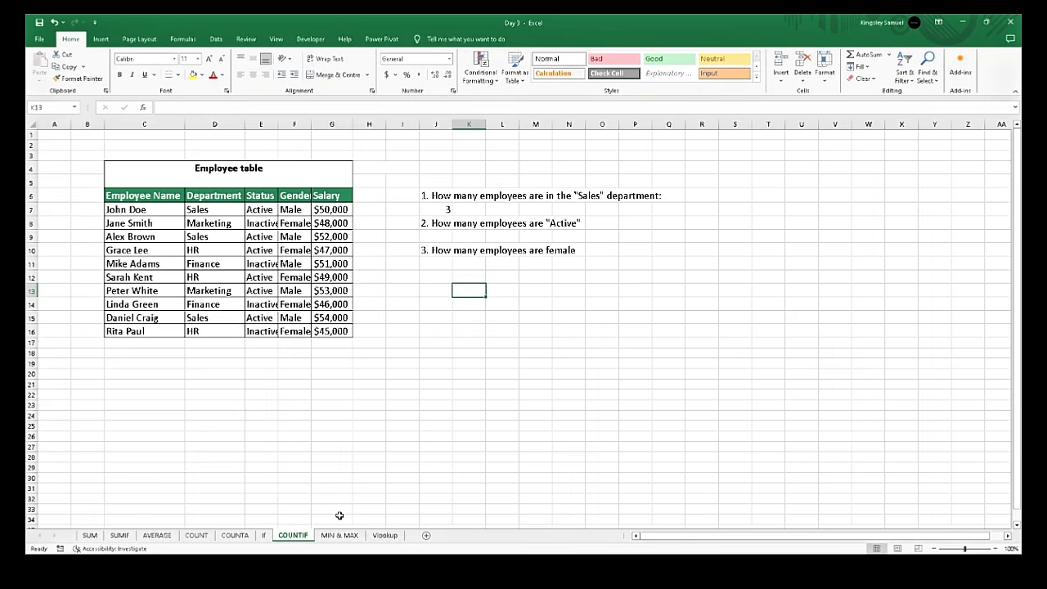
# Step: On the SUMIF sheet, calculate the first salesperson's Total Sales in K4 with the formula =I4*J4
pyautogui.click(119, 534)
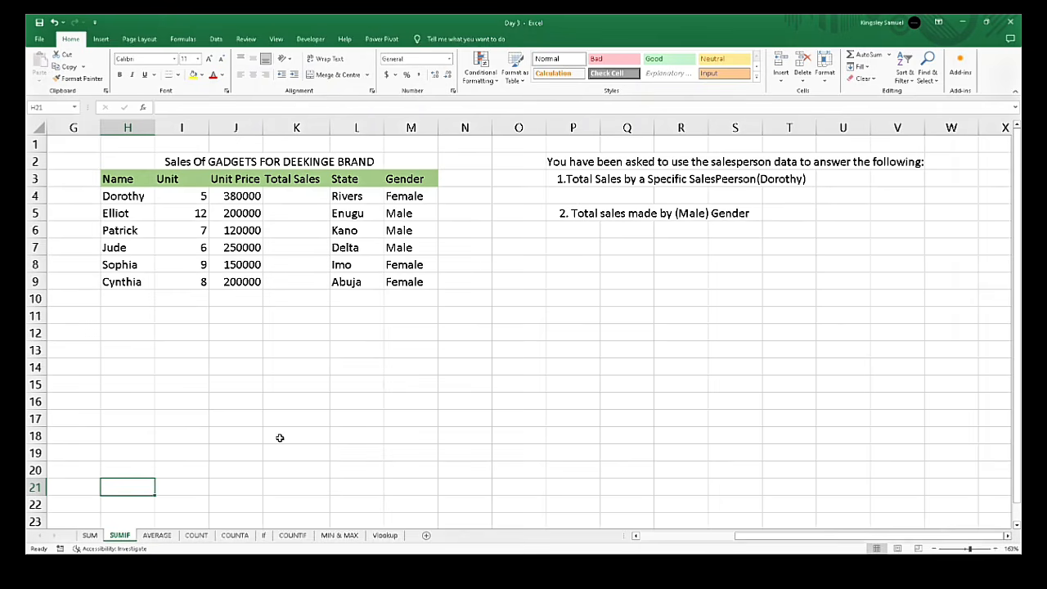
pyautogui.click(497, 262)
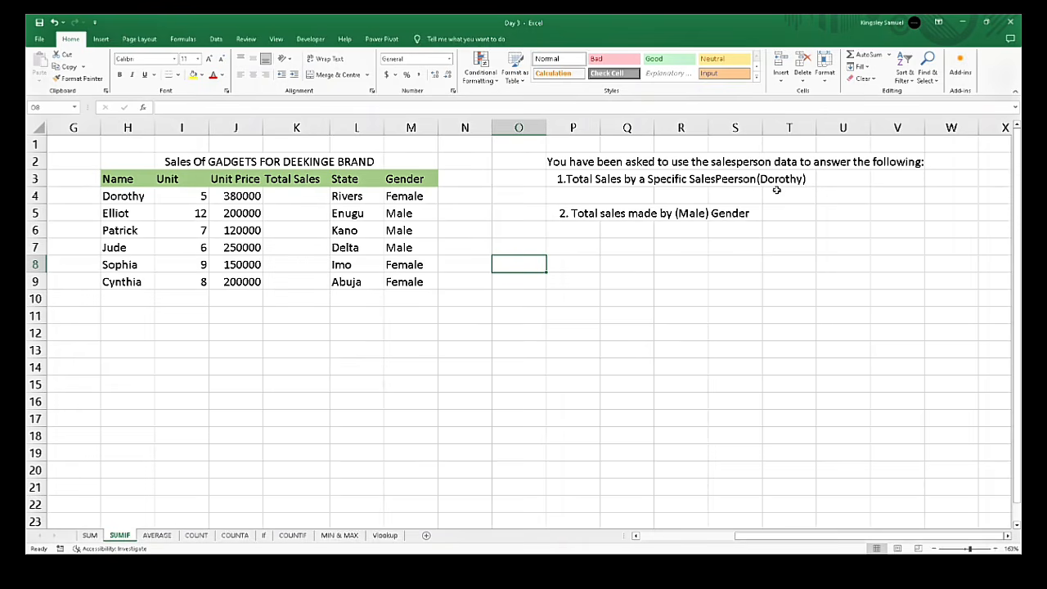
pyautogui.click(302, 200)
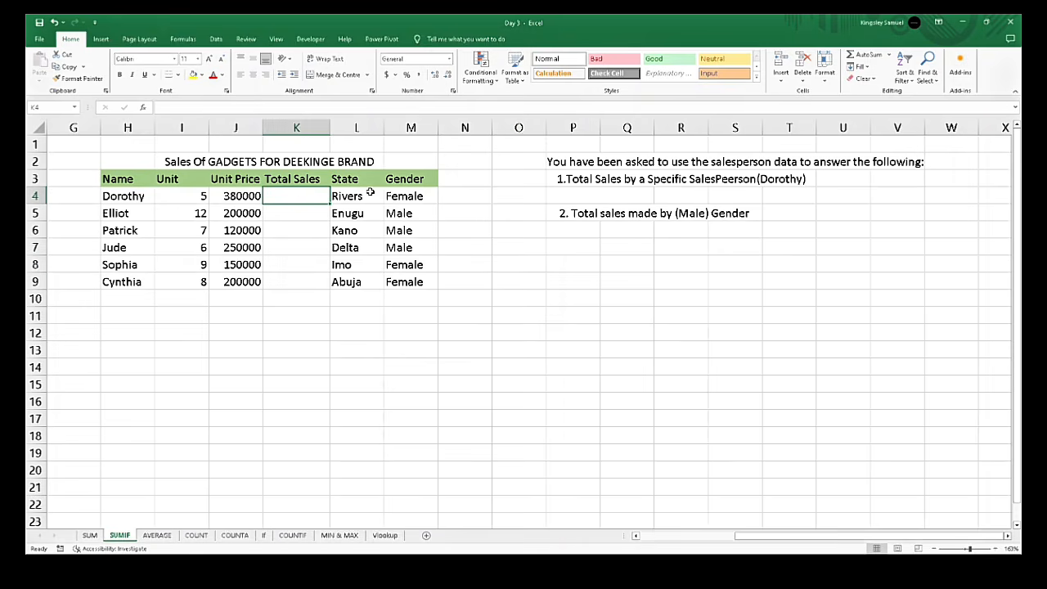
pyautogui.write('=')
pyautogui.click(196, 196)
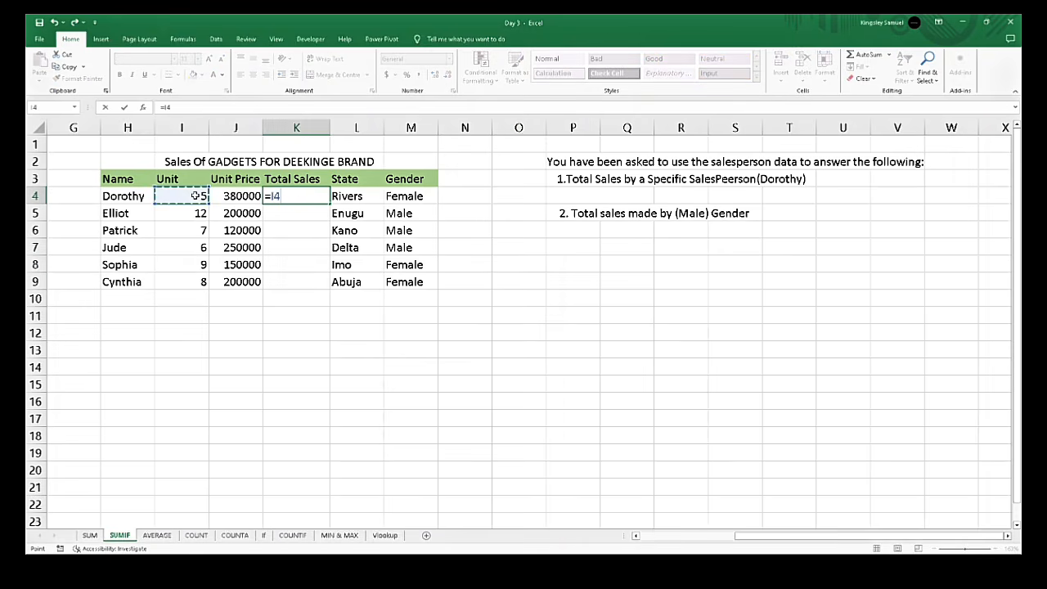
pyautogui.write('*')
pyautogui.click(230, 192)
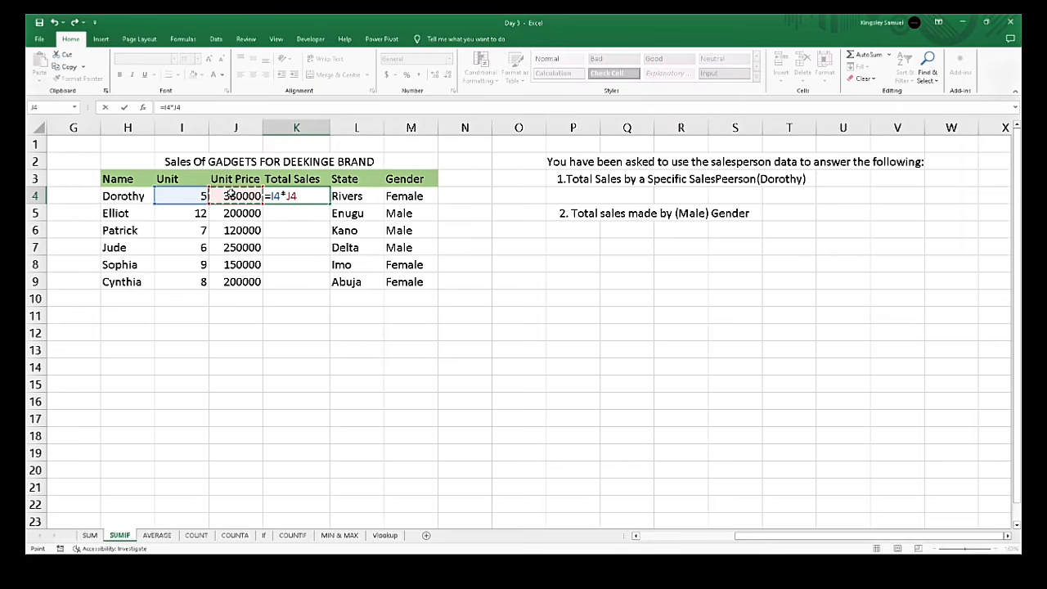
pyautogui.press('Return')
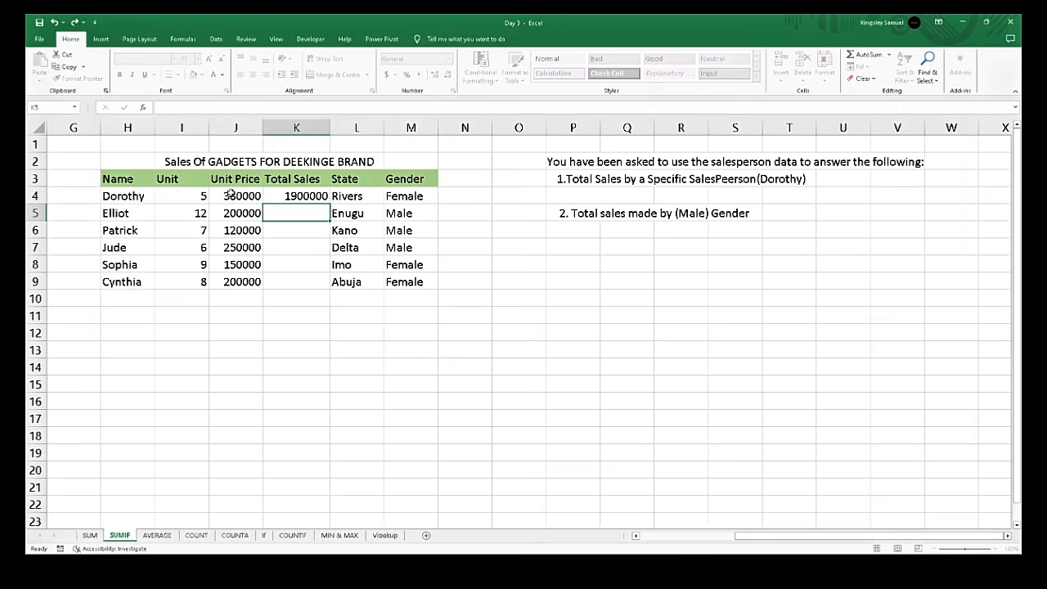
# Step: Copy the Total Sales formula from K4 down to K9 for the remaining salespeople
pyautogui.click(305, 196)
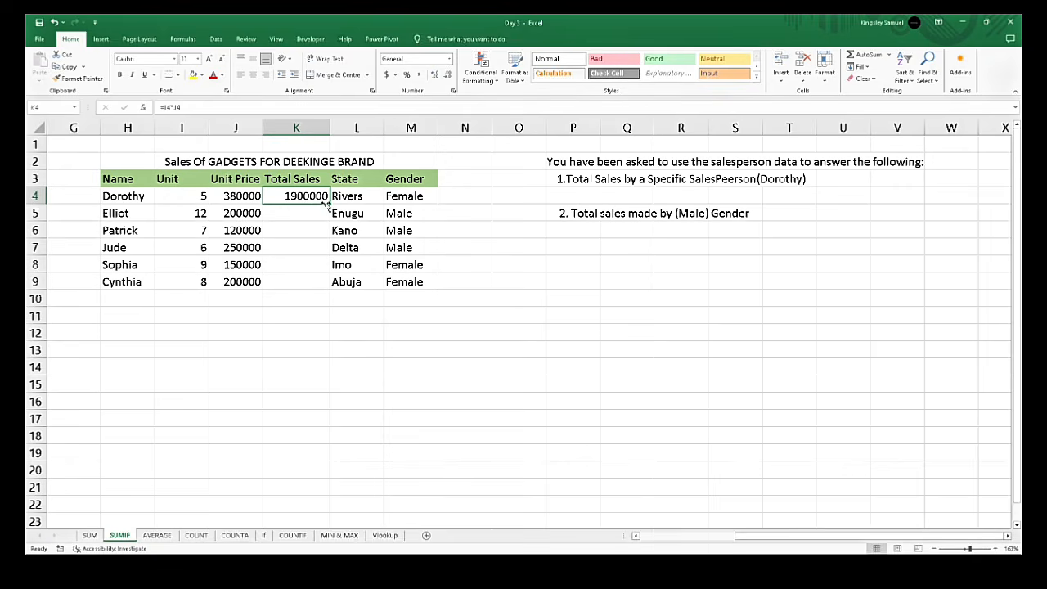
pyautogui.doubleClick(329, 204)
pyautogui.click(515, 296)
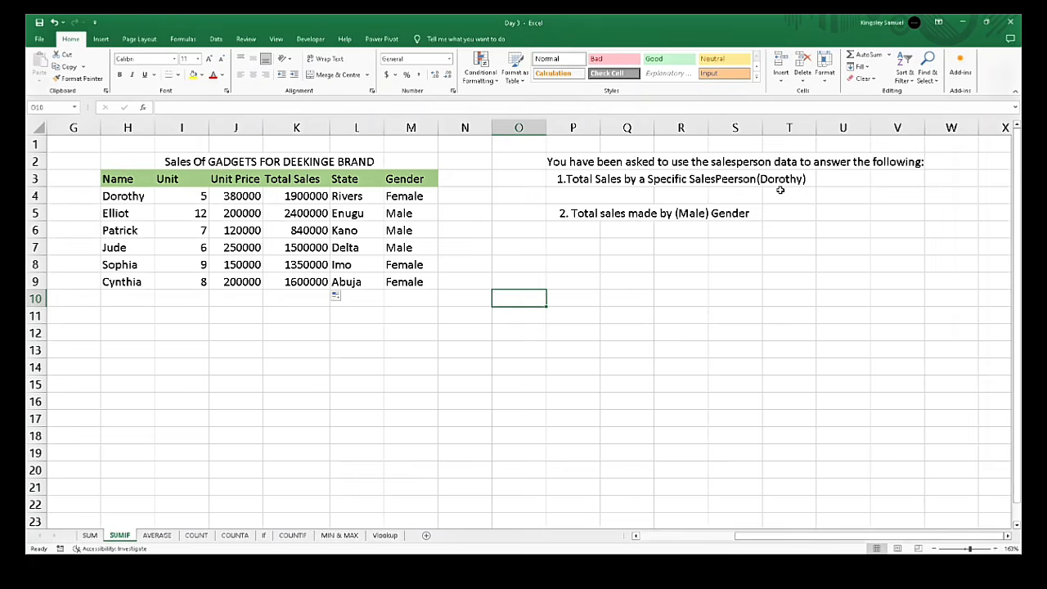
# Step: Answer question 1 in P4 by totalling the first salesperson's sales with =SUMIF(H4:H9,H4,K4:K9)
pyautogui.click(575, 196)
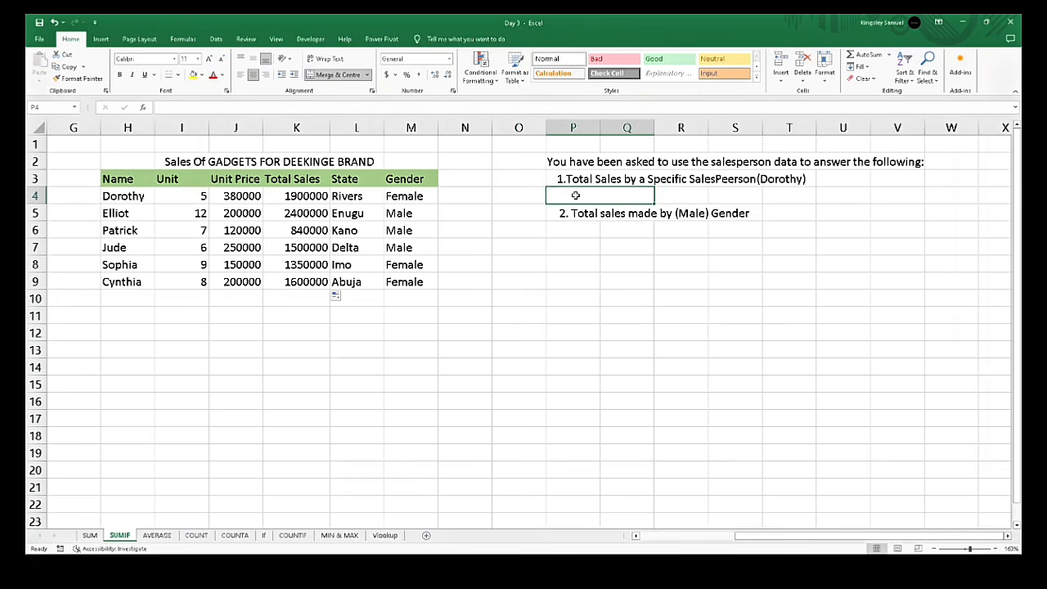
pyautogui.write('=')
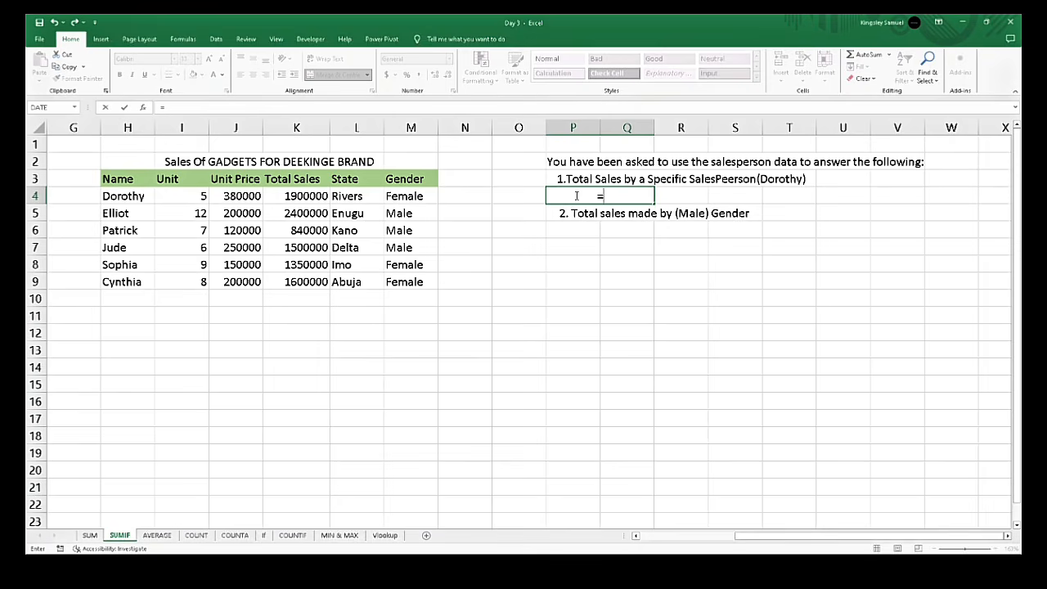
pyautogui.write('sumif')
pyautogui.press('Tab')
pyautogui.click(118, 198)
pyautogui.moveTo(119, 197); pyautogui.dragTo(123, 283)
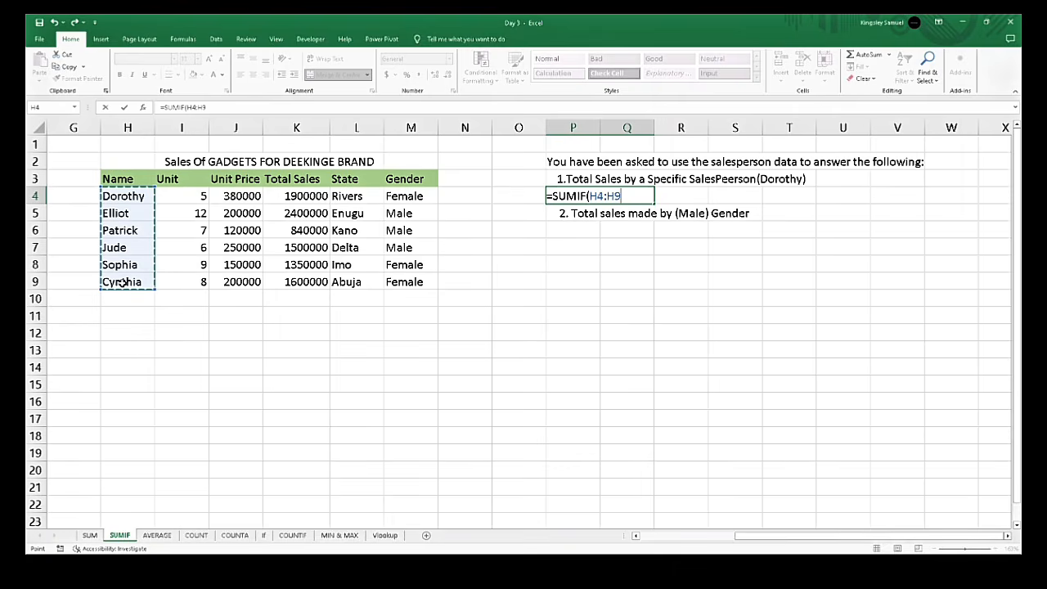
pyautogui.write(',')
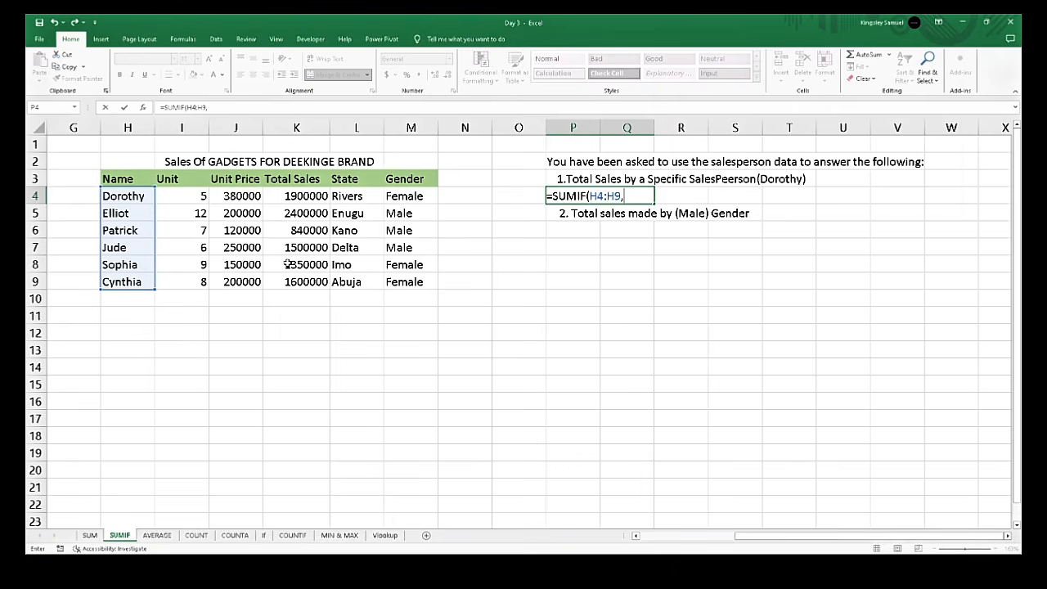
pyautogui.click(137, 198)
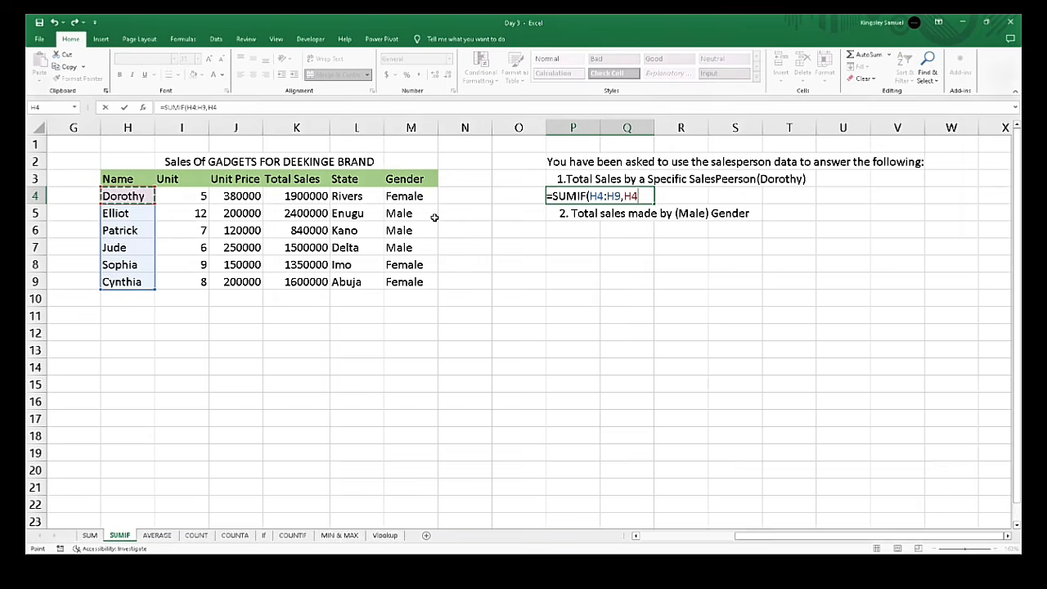
pyautogui.write(',')
pyautogui.moveTo(312, 196); pyautogui.dragTo(309, 282)
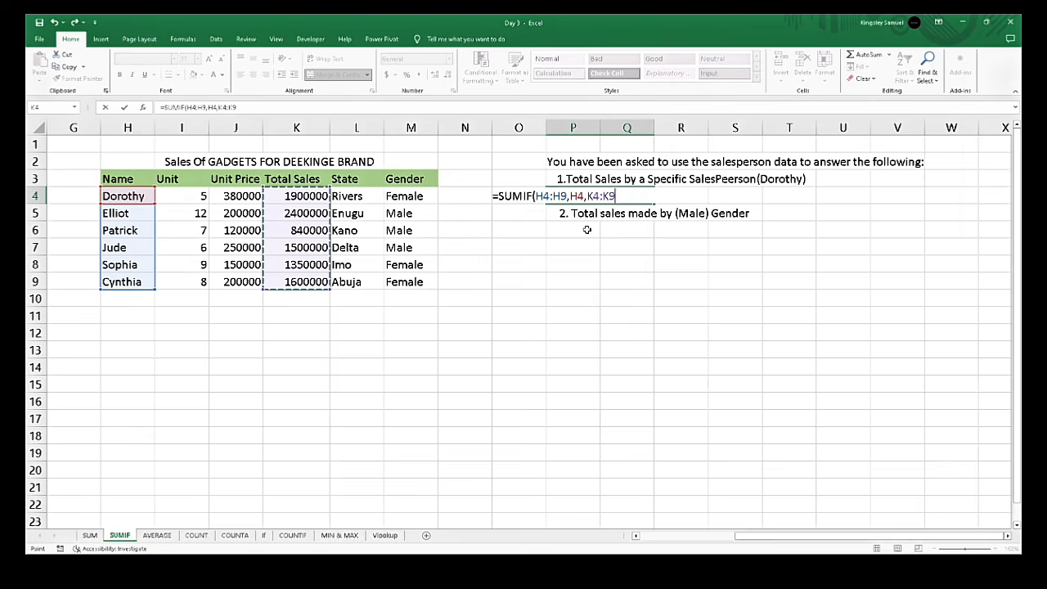
pyautogui.write(')')
pyautogui.press('Return')
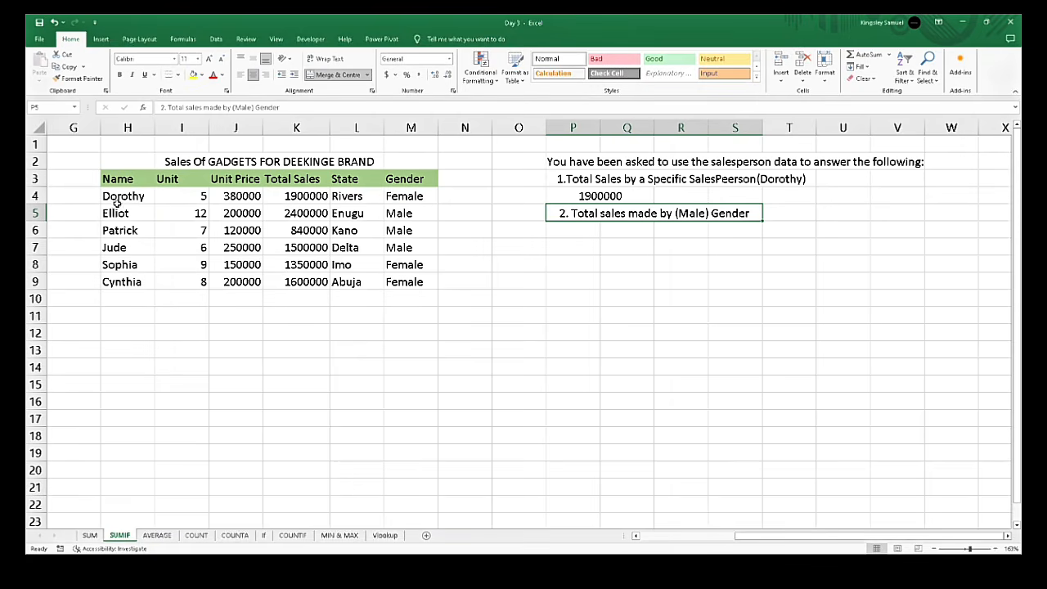
pyautogui.click(304, 197)
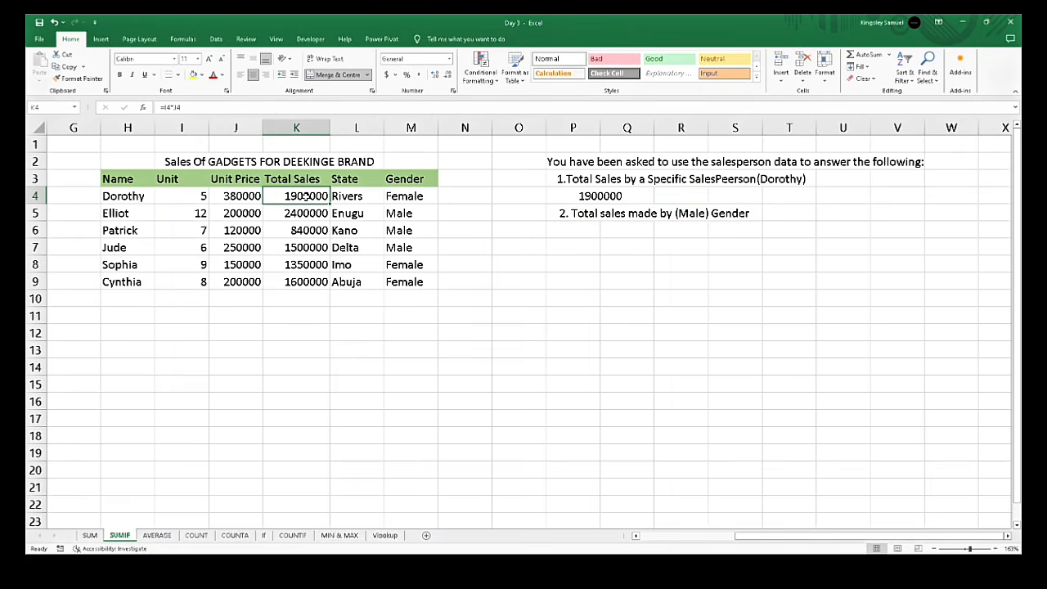
pyautogui.click(604, 193)
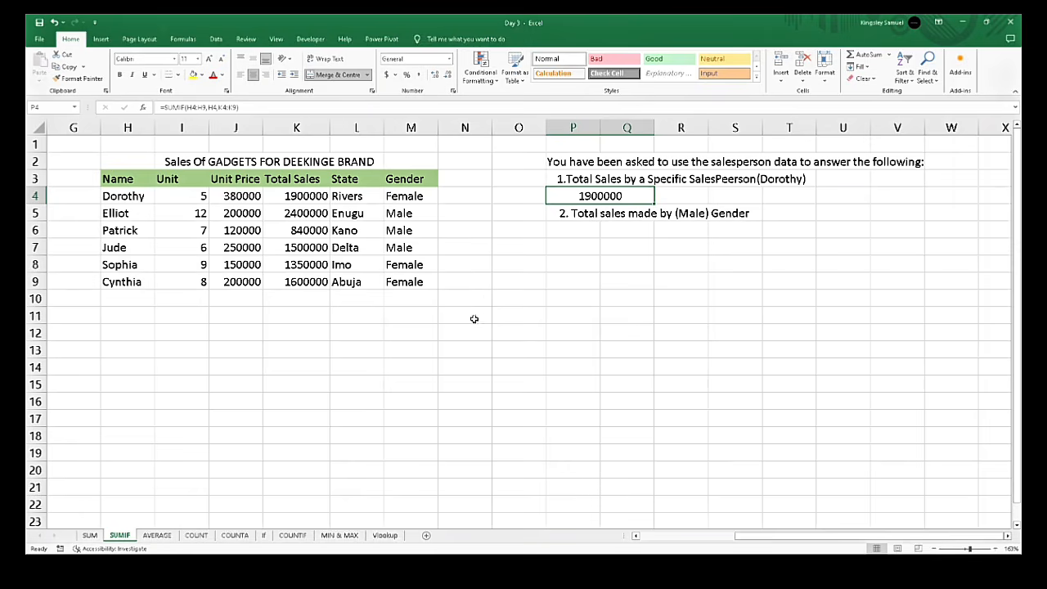
pyautogui.click(484, 269)
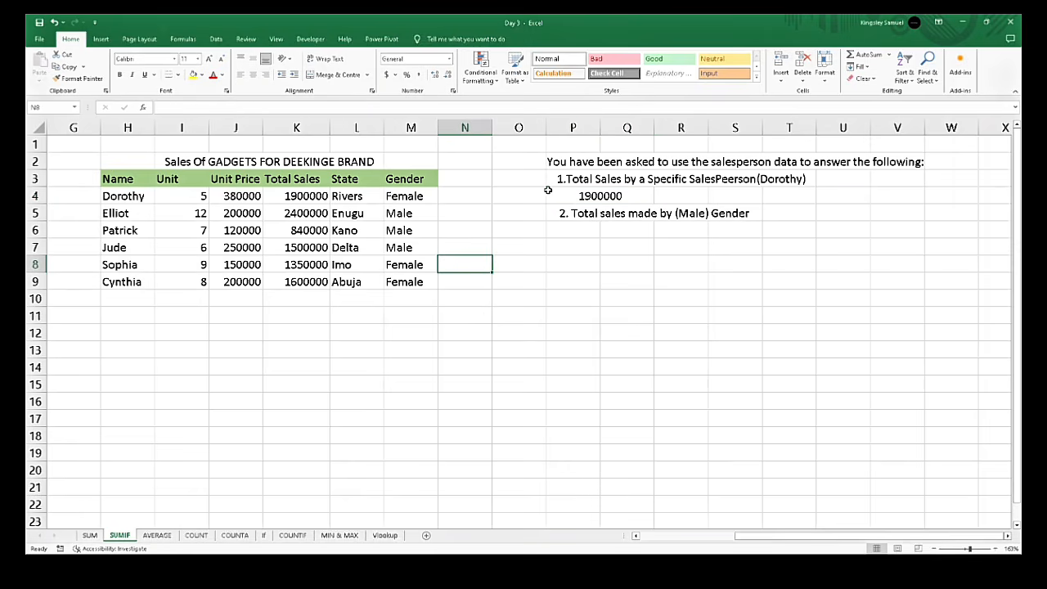
pyautogui.click(508, 196)
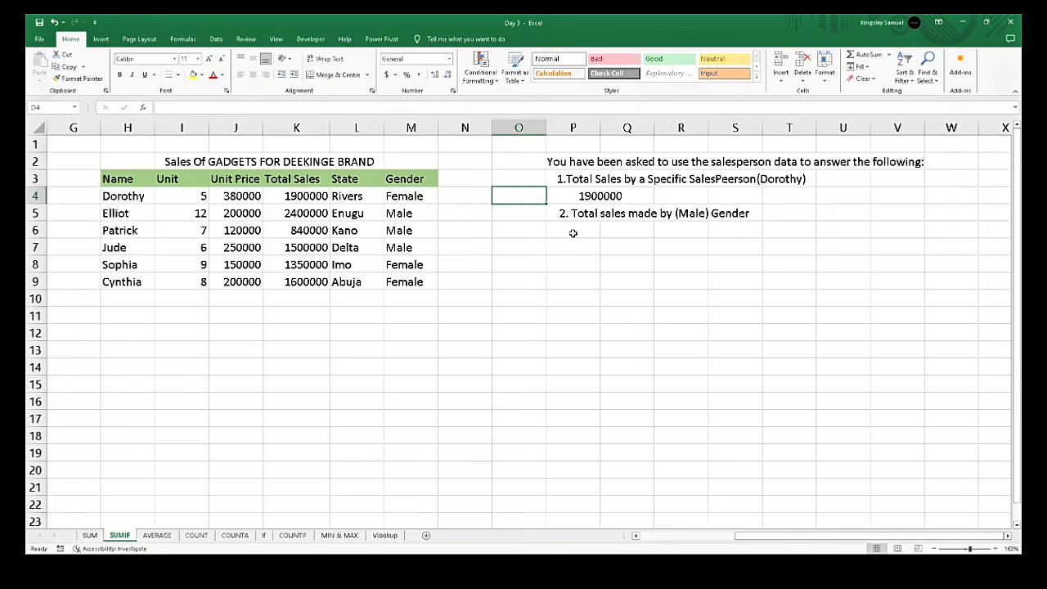
pyautogui.click(535, 298)
pyautogui.click(524, 231)
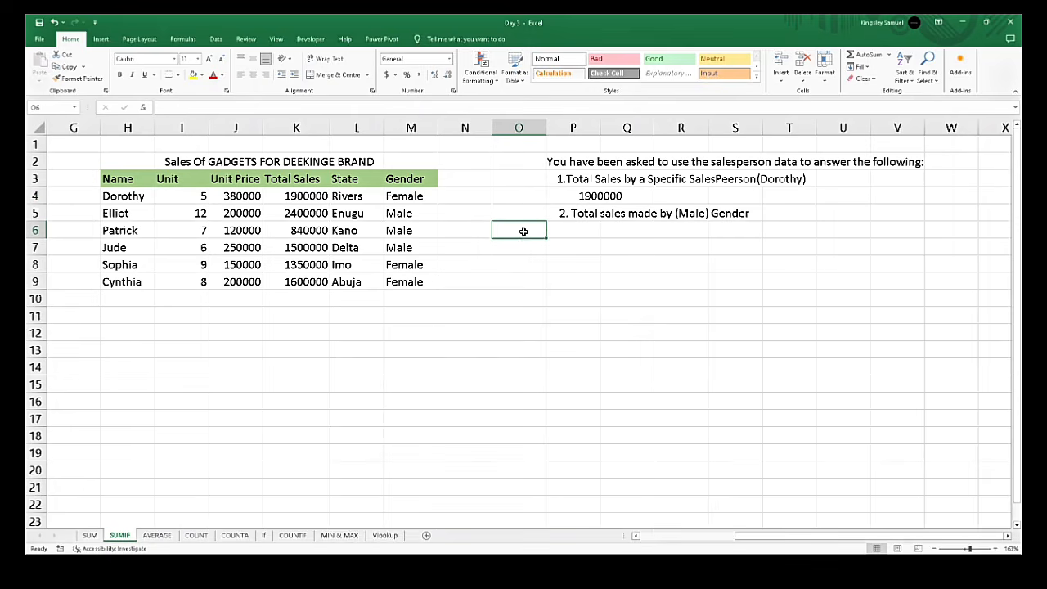
pyautogui.click(596, 234)
pyautogui.click(622, 234)
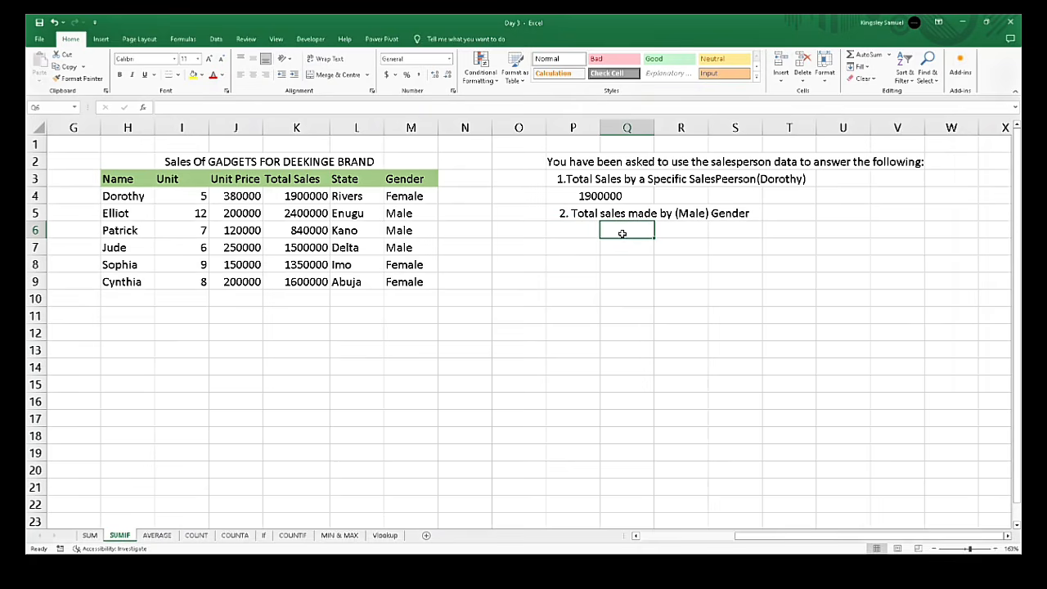
pyautogui.click(502, 144)
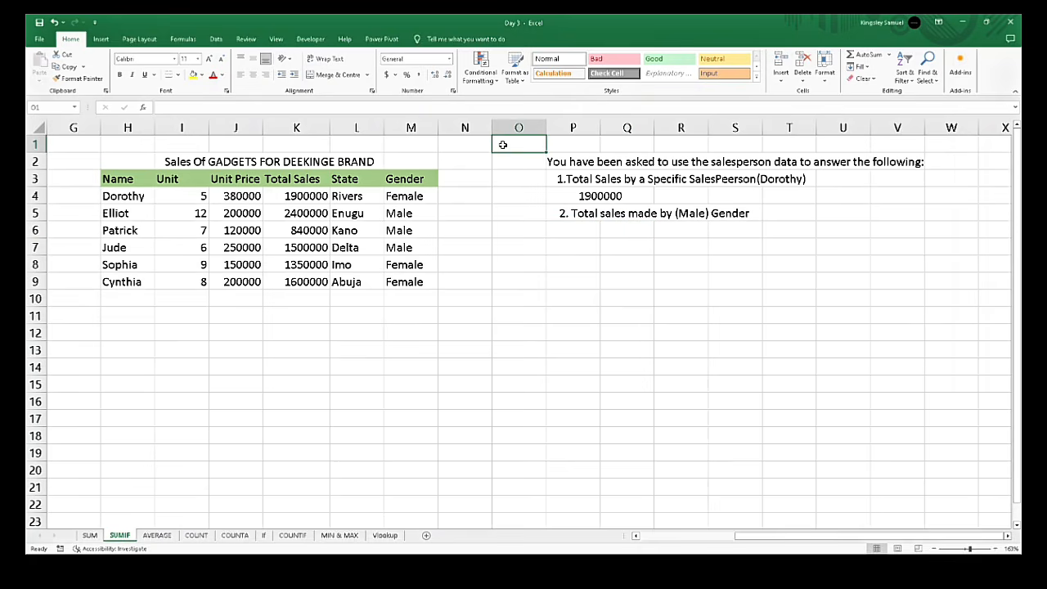
pyautogui.click(483, 224)
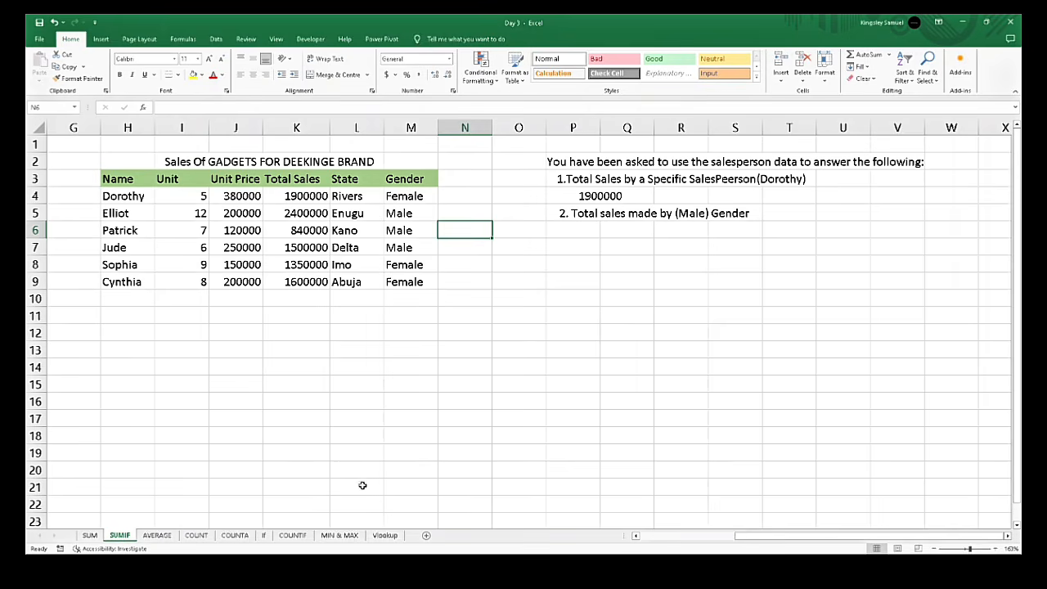
# Step: Open the Vlookup sheet and examine the Product ID and Product columns of its product table
pyautogui.click(391, 538)
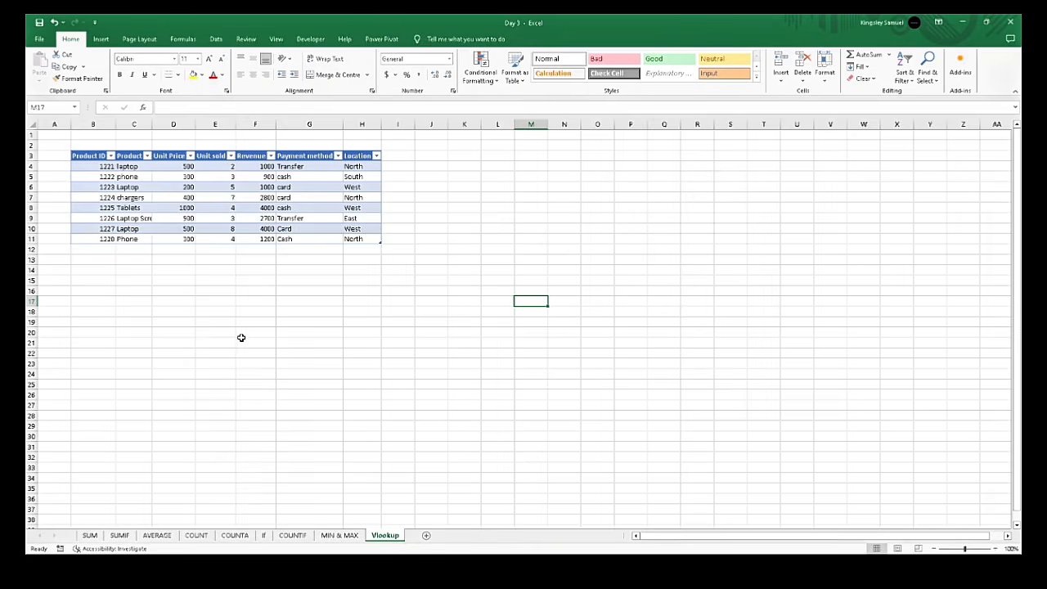
pyautogui.click(137, 320)
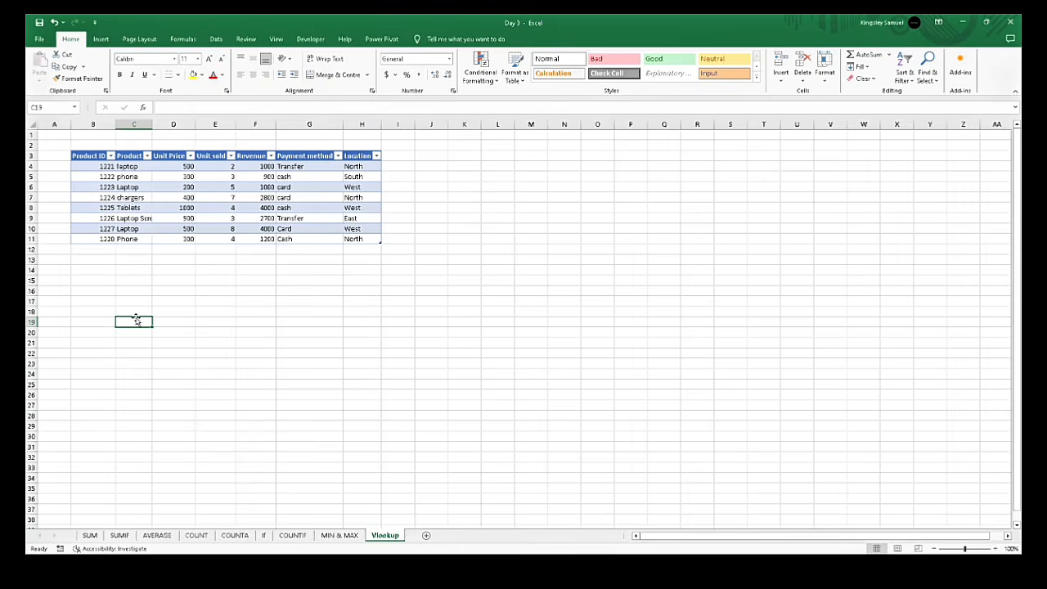
pyautogui.click(181, 300)
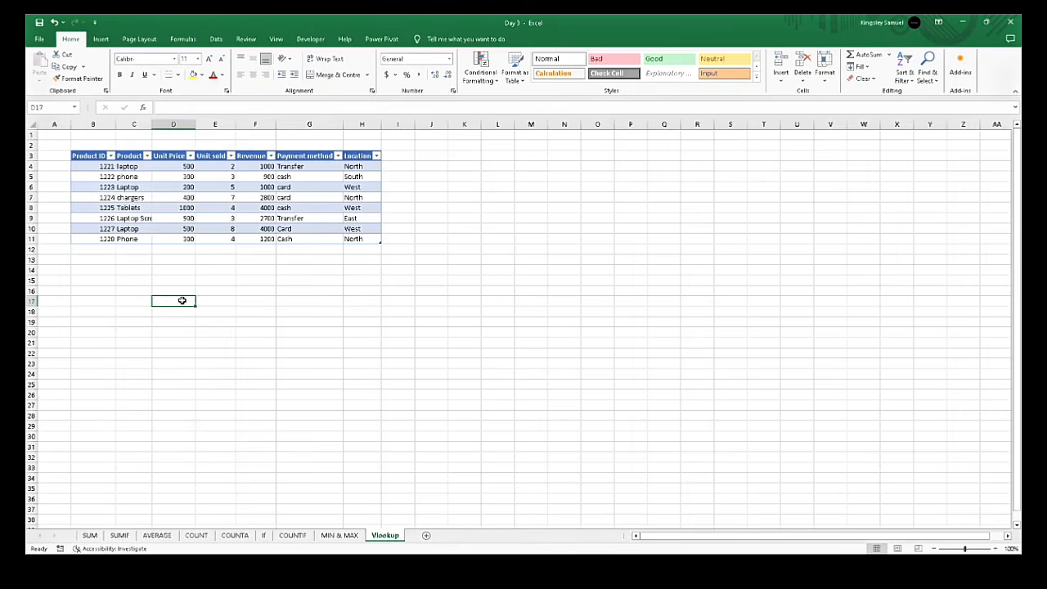
pyautogui.click(117, 314)
pyautogui.click(140, 322)
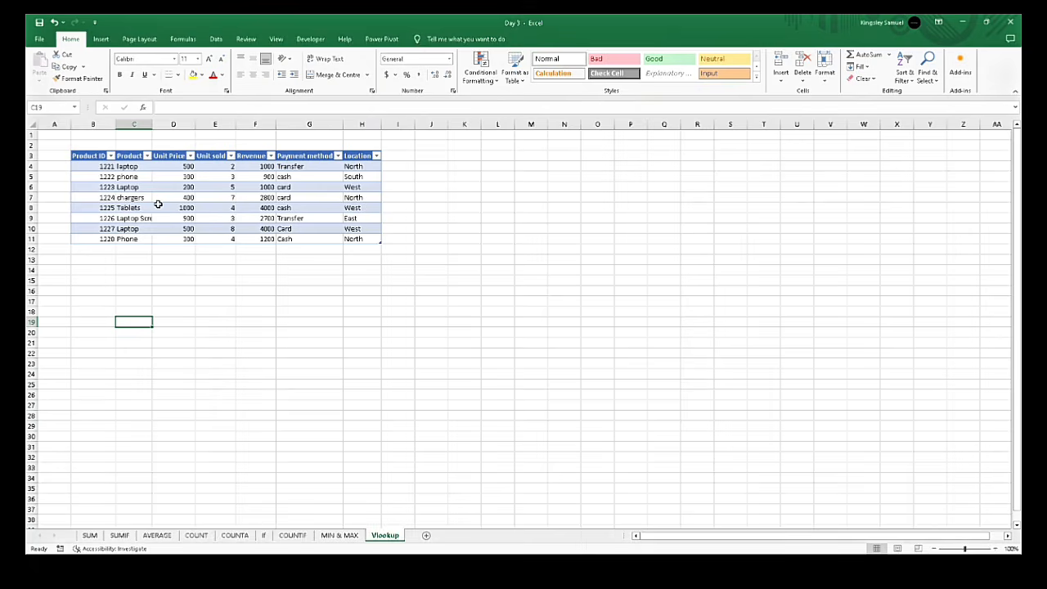
pyautogui.click(103, 168)
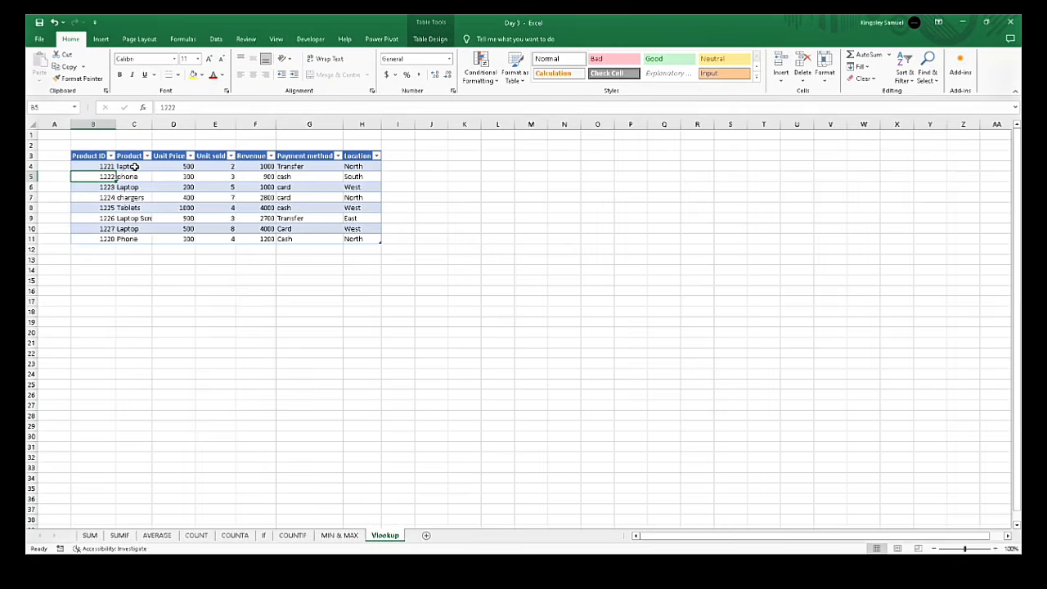
pyautogui.click(133, 167)
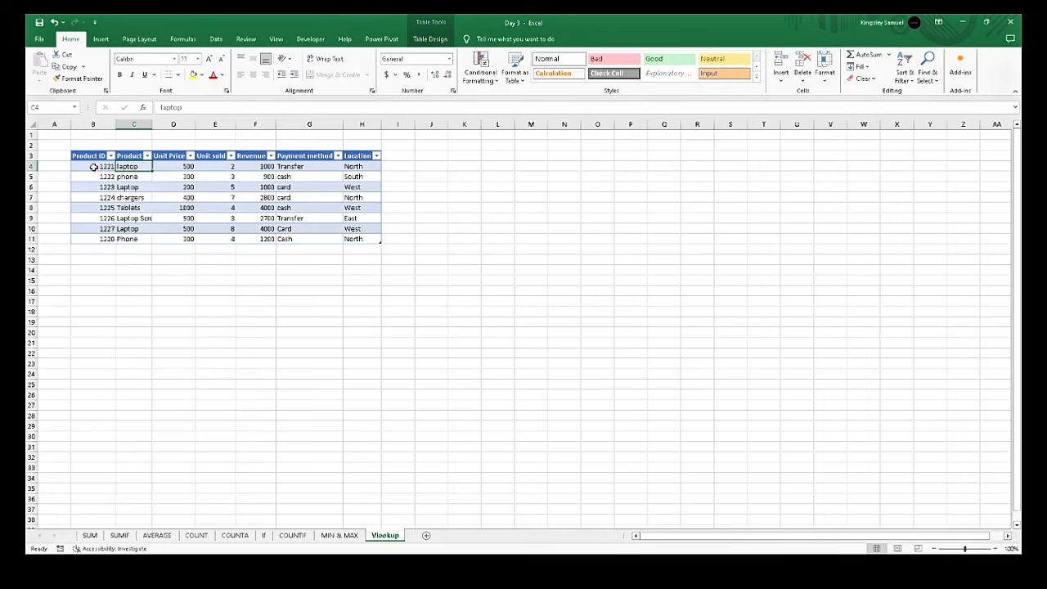
pyautogui.click(99, 167)
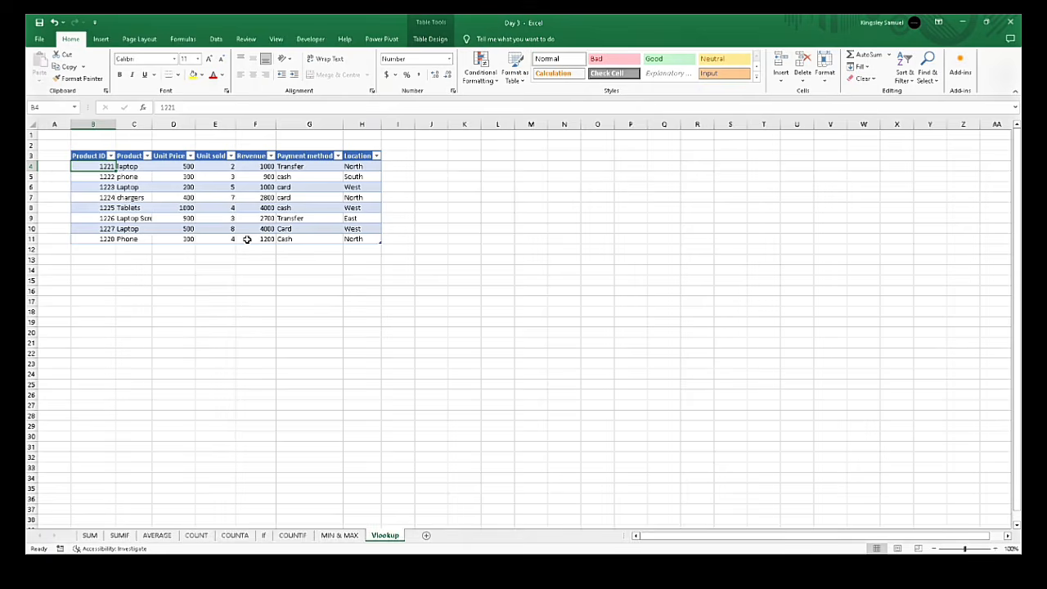
pyautogui.click(136, 301)
pyautogui.write('=vlo')
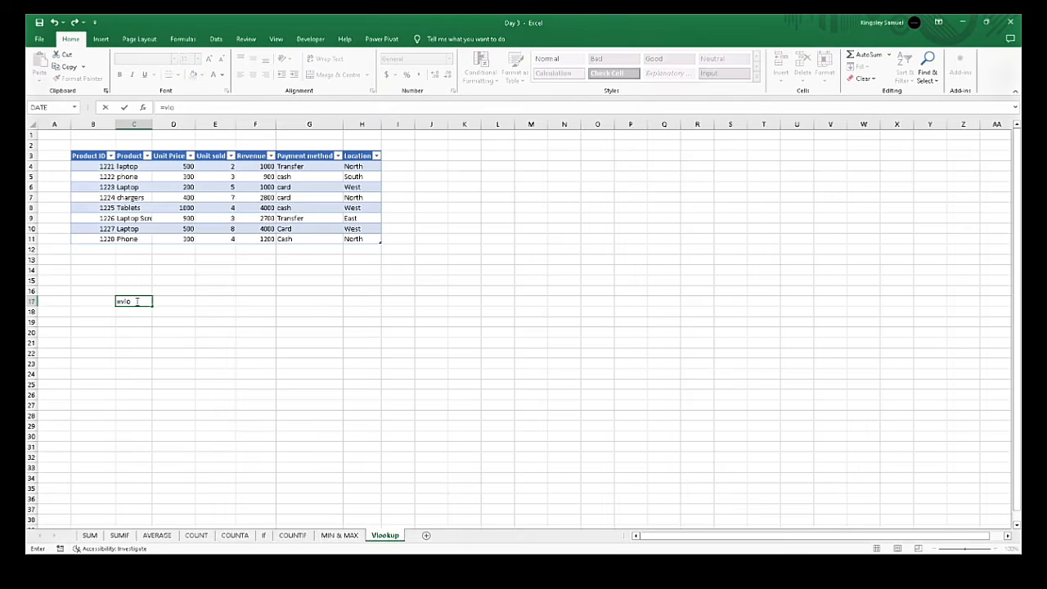
pyautogui.press('Tab')
pyautogui.click(96, 187)
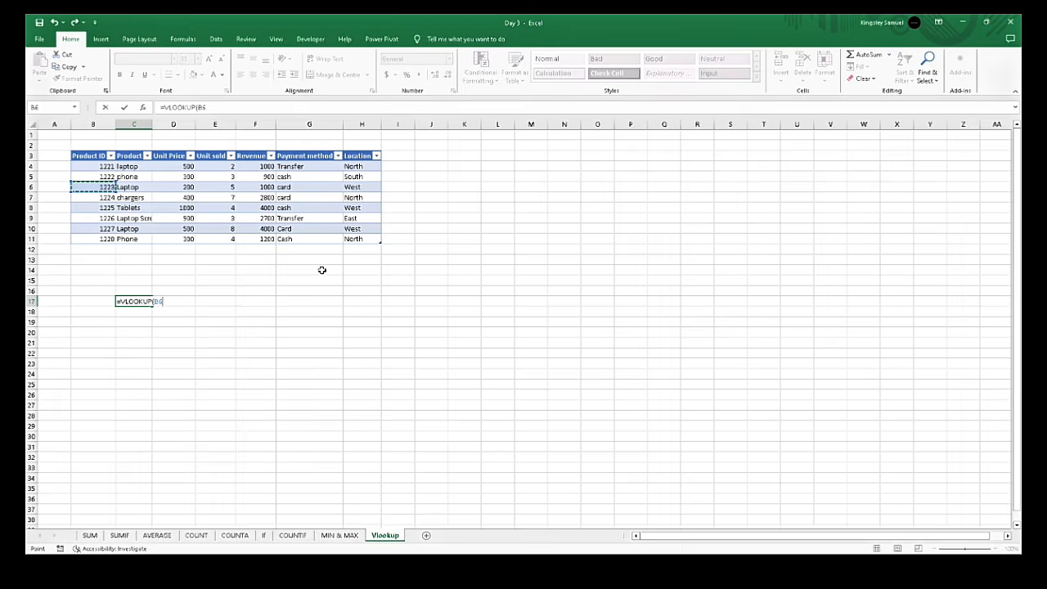
pyautogui.write(',')
pyautogui.press('Escape')
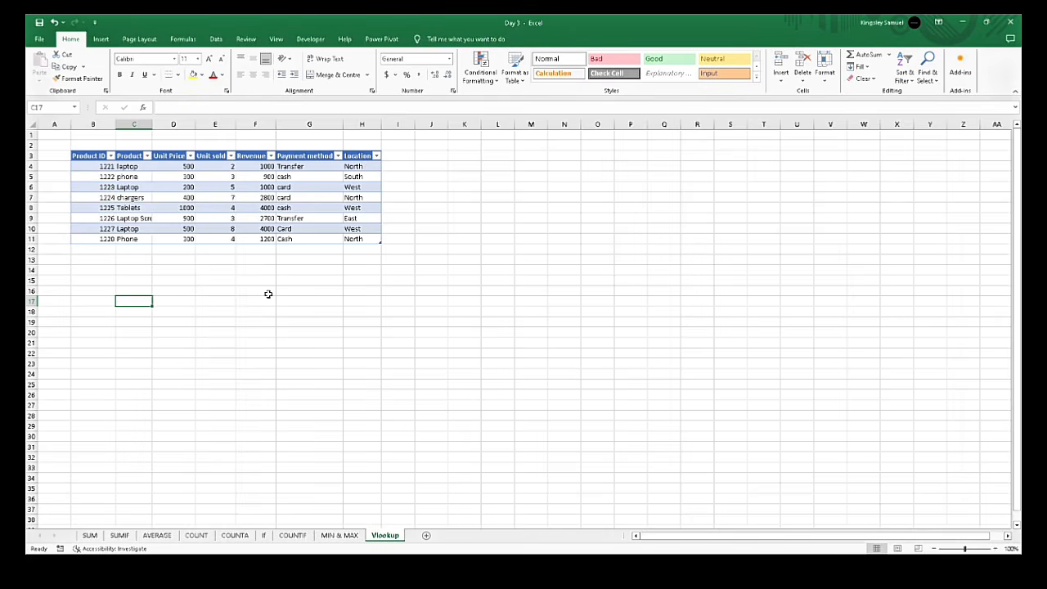
# Step: Check the name of the product table in its table properties
pyautogui.click(138, 189)
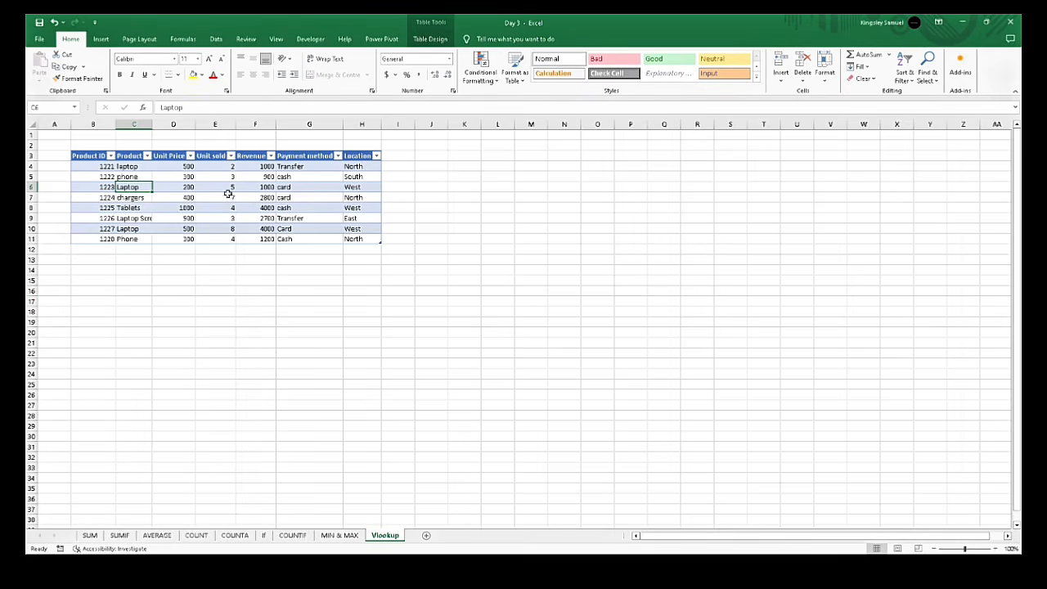
pyautogui.click(429, 39)
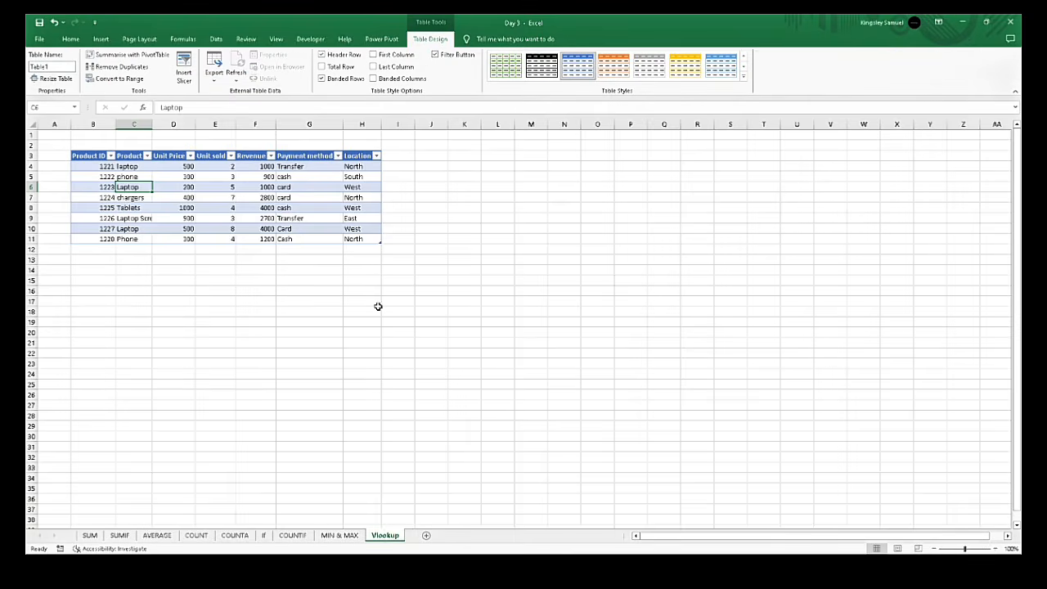
pyautogui.click(177, 299)
# Step: In C16, look up the payment method of product ID 1223 with the formula =VLOOKUP(B6,Table1,6,FALSE)
pyautogui.click(125, 290)
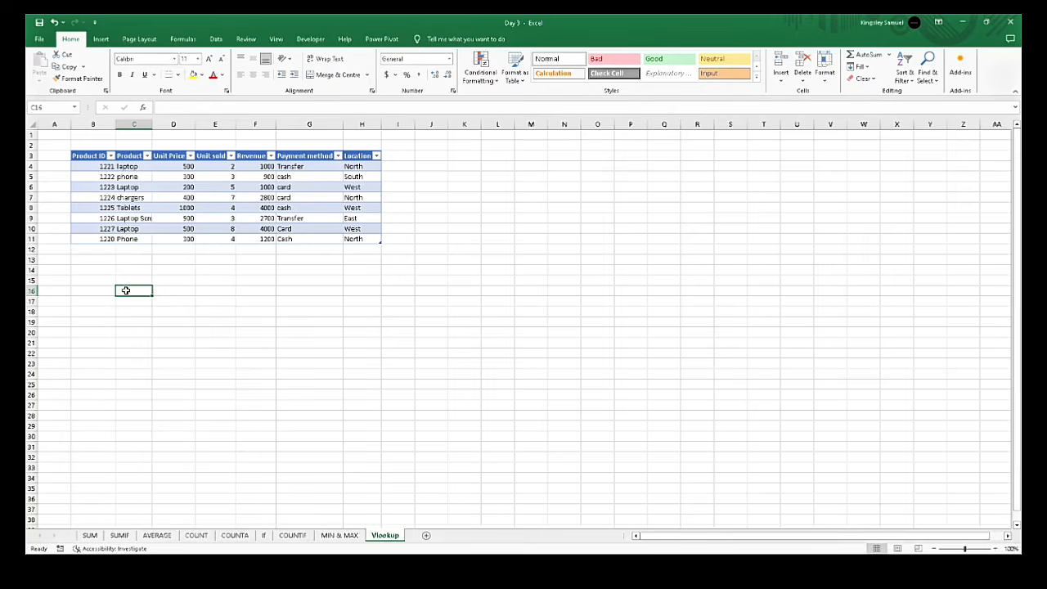
pyautogui.write('=vlo')
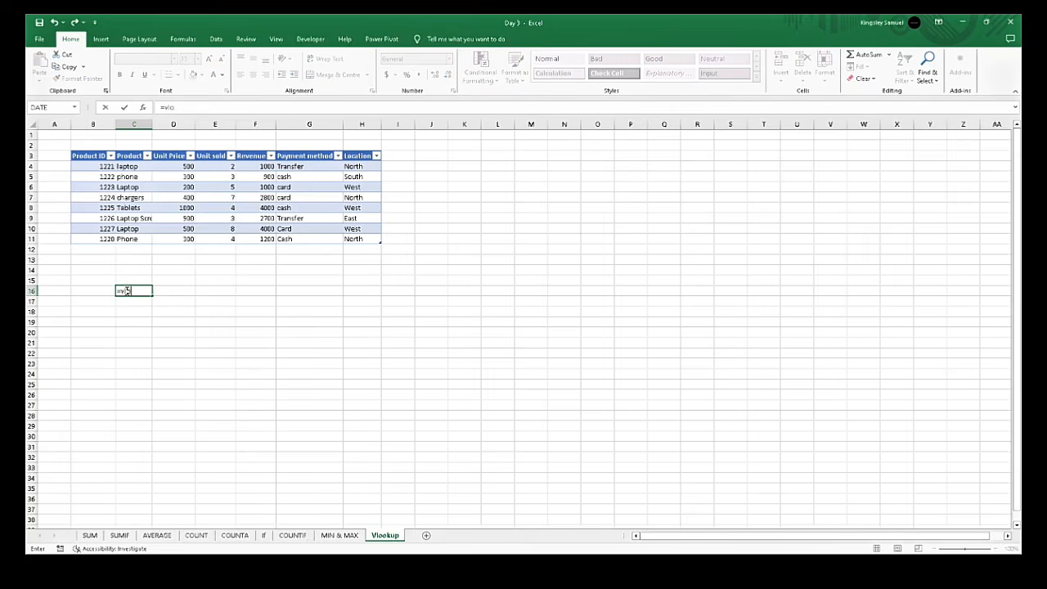
pyautogui.press('Tab')
pyautogui.click(103, 187)
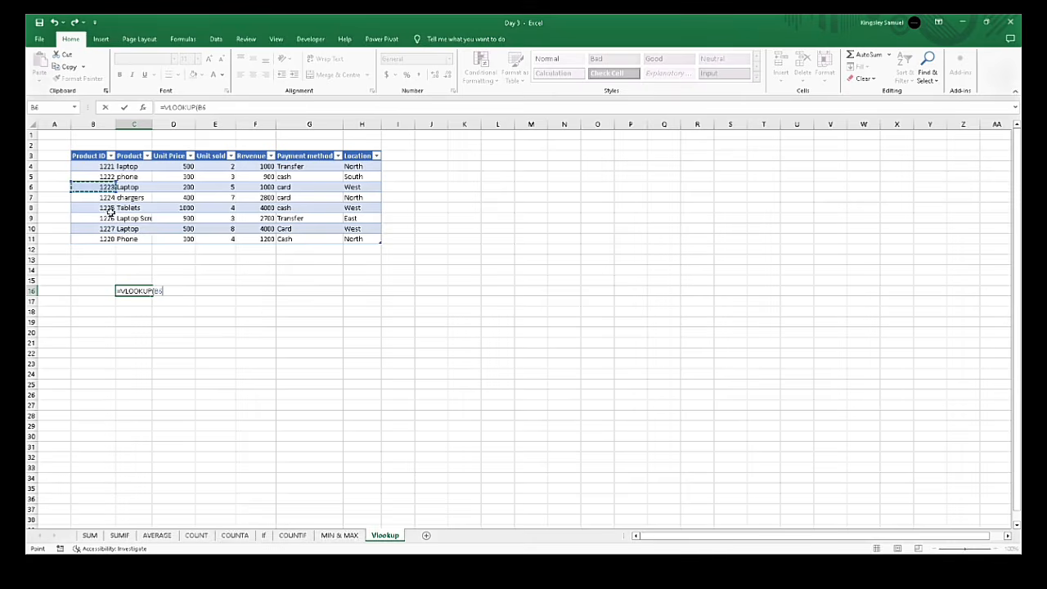
pyautogui.write(',tab')
pyautogui.press('Tab')
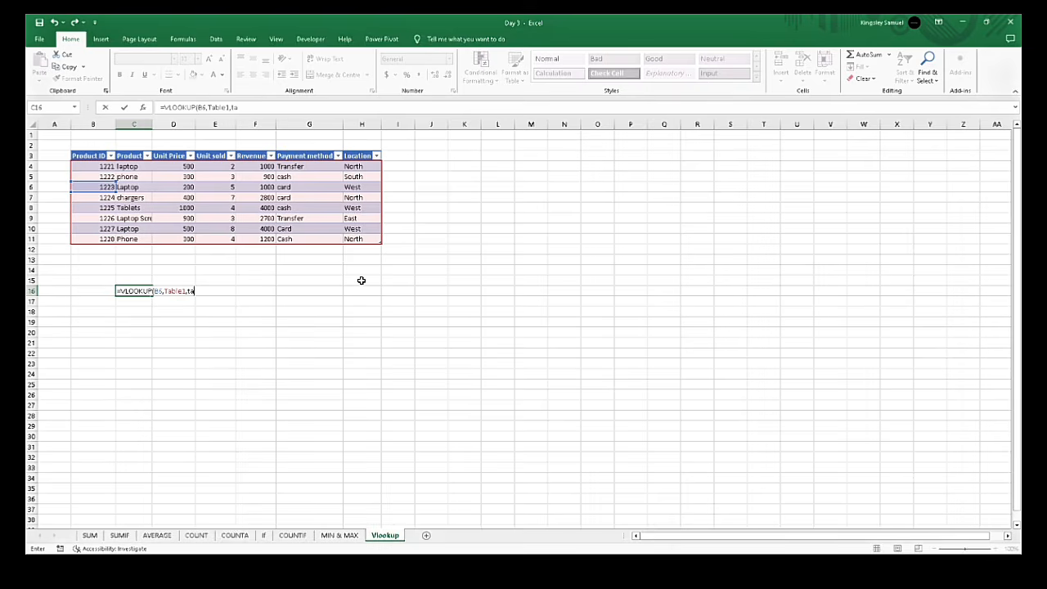
pyautogui.press('Tab')
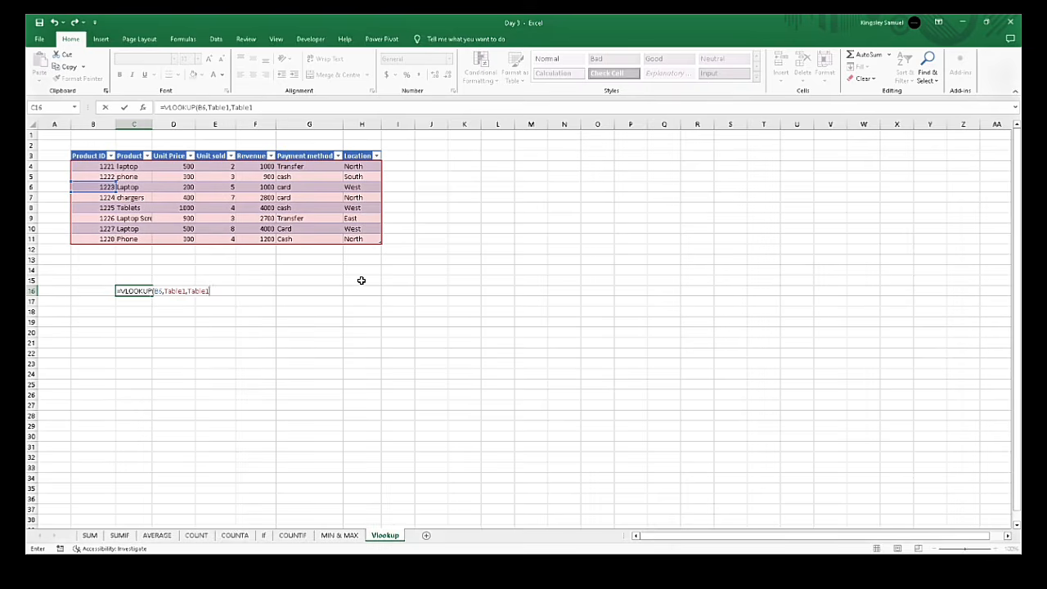
pyautogui.write('[')
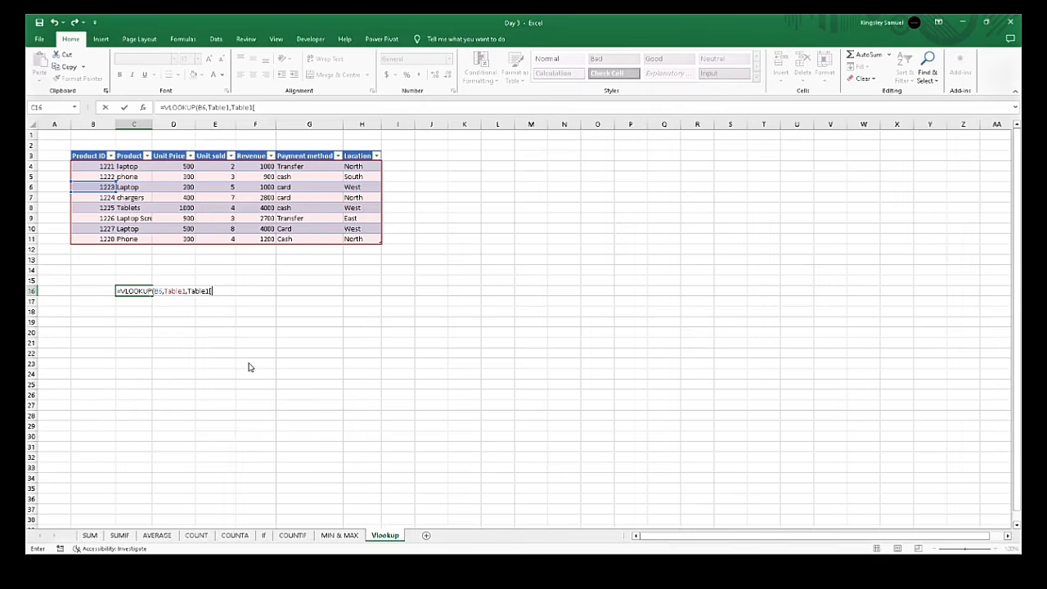
pyautogui.press('BackSpace')
pyautogui.press('BackSpace')
pyautogui.press('BackSpace')
pyautogui.press('BackSpace')
pyautogui.press('BackSpace')
pyautogui.press('BackSpace')
pyautogui.press('BackSpace')
pyautogui.write('FALSE)')
pyautogui.press('Return')
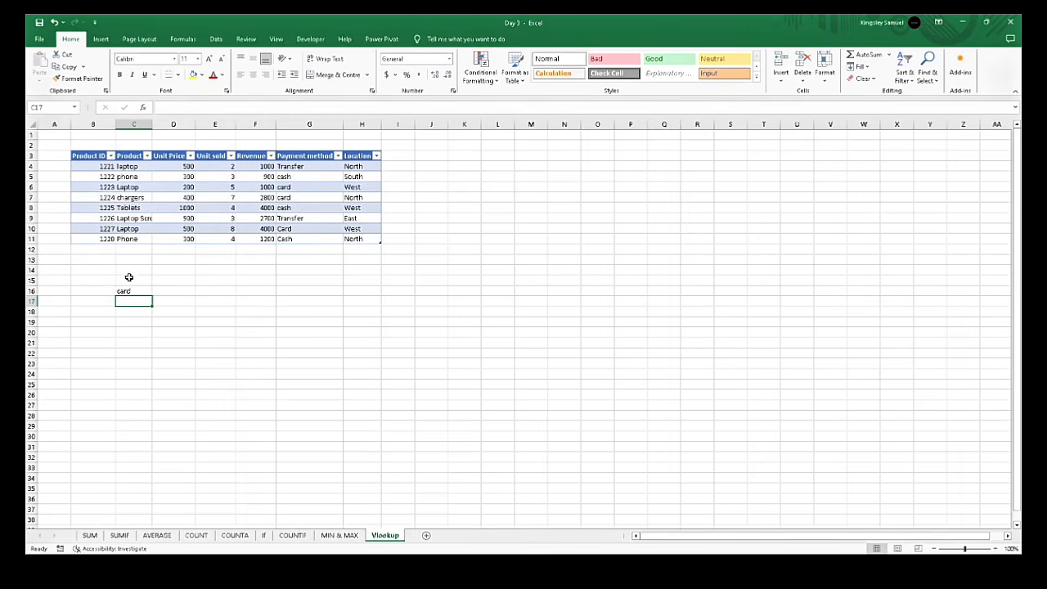
# Step: Compare the lookup formula and result in C16 with the Payment method entry for product ID 1223 in the table
pyautogui.click(129, 292)
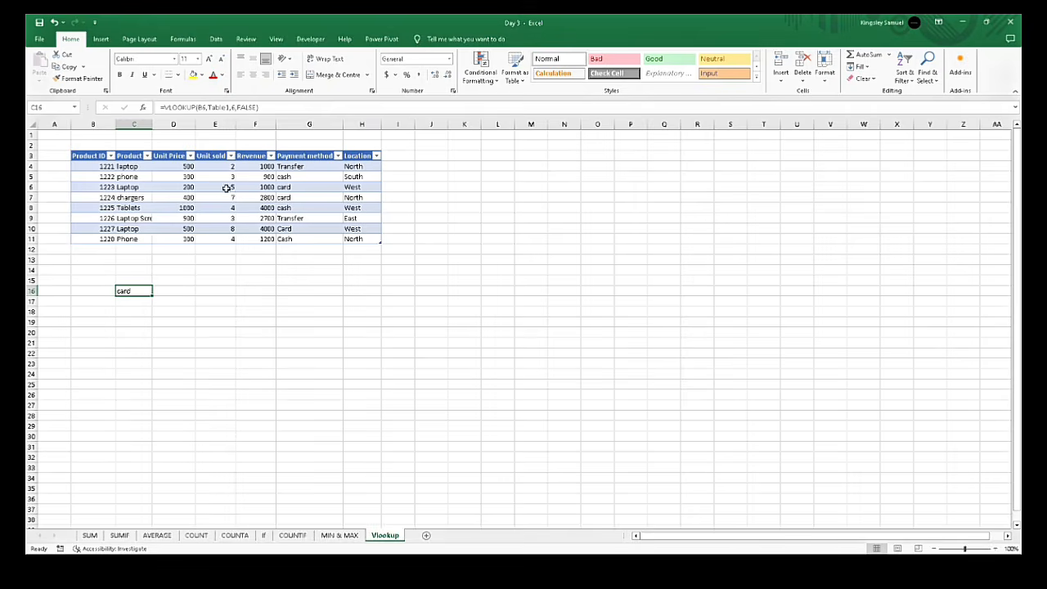
pyautogui.click(302, 190)
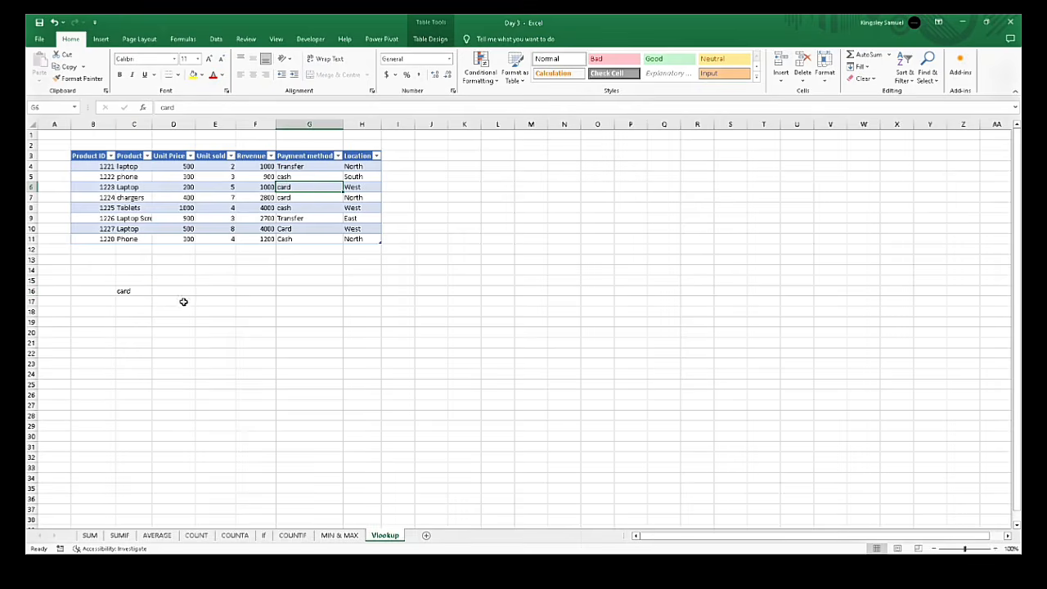
pyautogui.click(125, 302)
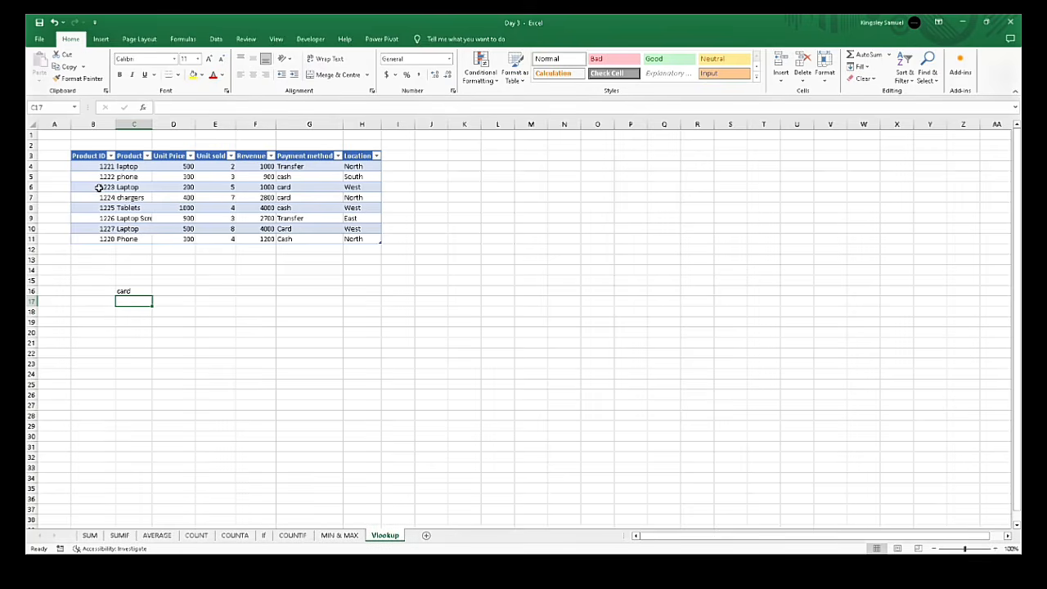
# Step: Enter the product ID 1223 in C15, directly above the payment method lookup
pyautogui.click(130, 278)
pyautogui.write('1223')
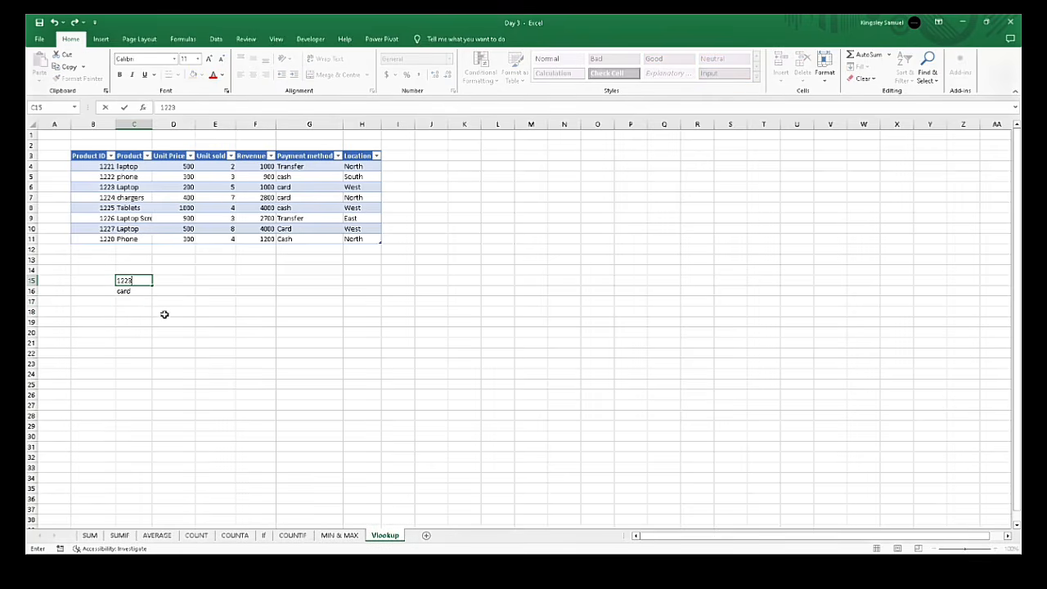
pyautogui.click(128, 303)
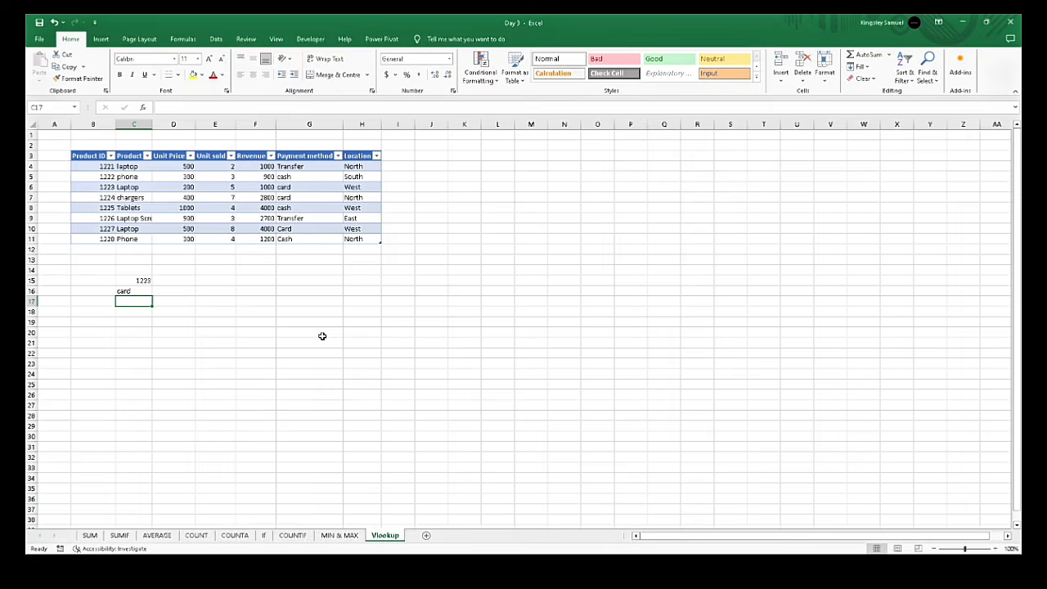
# Step: In C17, look up the location of product ID 1223 with the formula =VLOOKUP(B6,Table1,7,FALSE)
pyautogui.write('=')
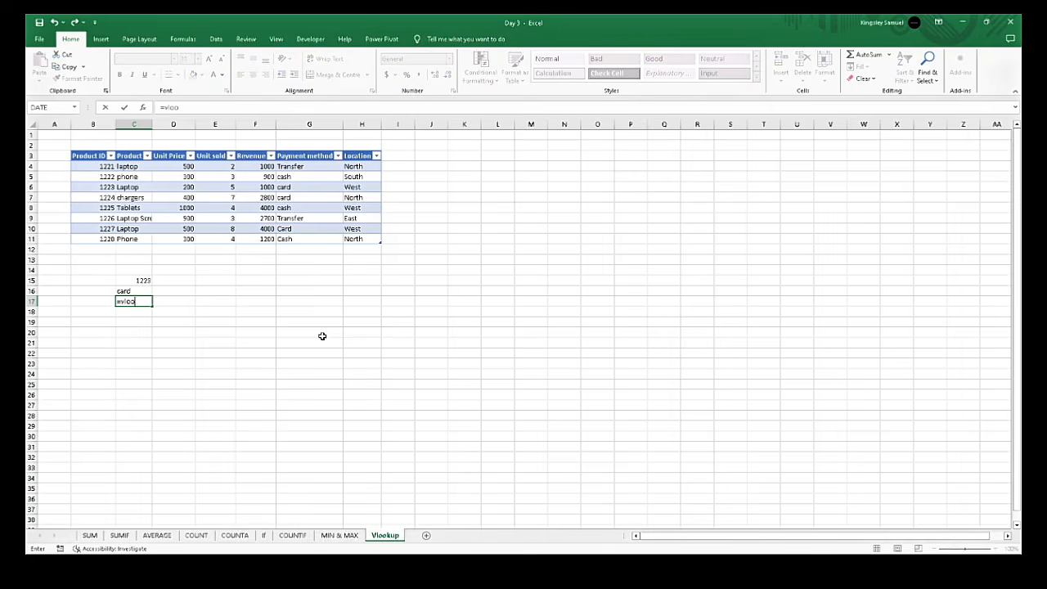
pyautogui.write('vloo')
pyautogui.press('Tab')
pyautogui.click(107, 188)
pyautogui.write(',')
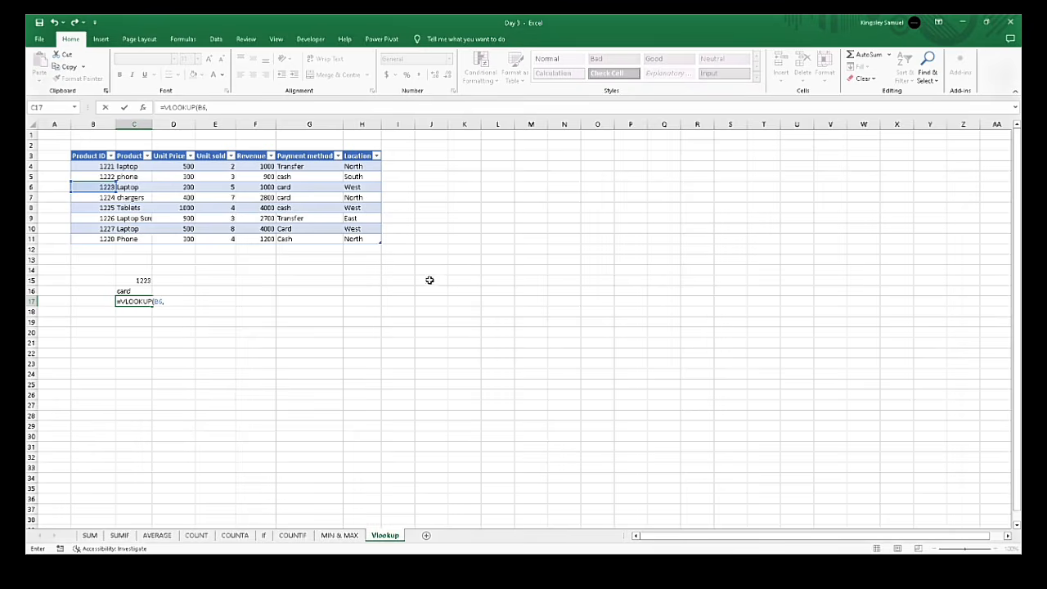
pyautogui.write('tab')
pyautogui.press('Tab')
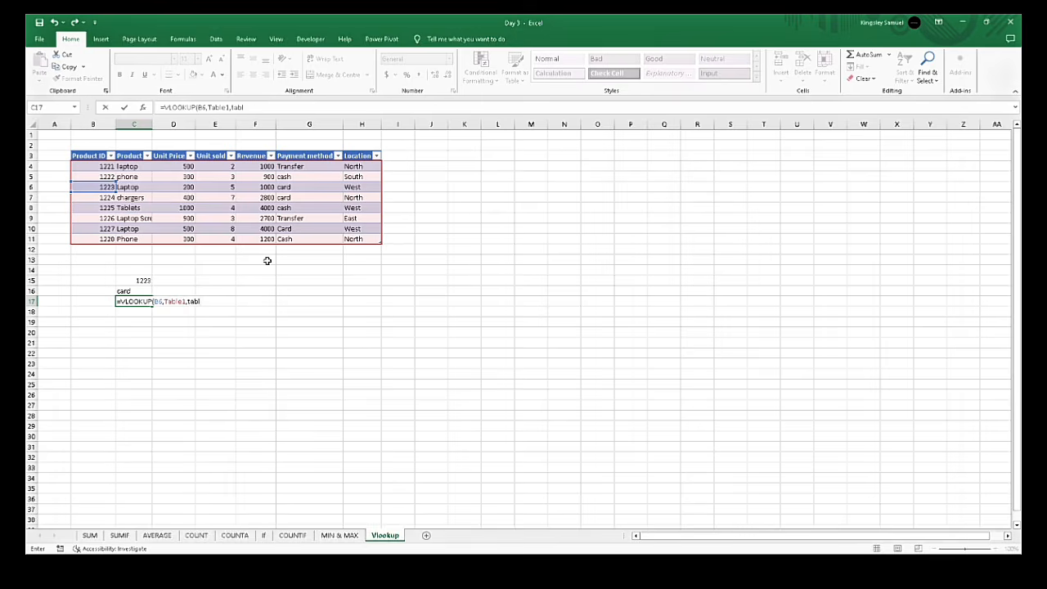
pyautogui.write('tabl')
pyautogui.press('Tab')
pyautogui.write('[')
pyautogui.press('BackSpace')
pyautogui.press('BackSpace')
pyautogui.press('BackSpace')
pyautogui.press('BackSpace')
pyautogui.press('BackSpace')
pyautogui.doubleClick(244, 337)
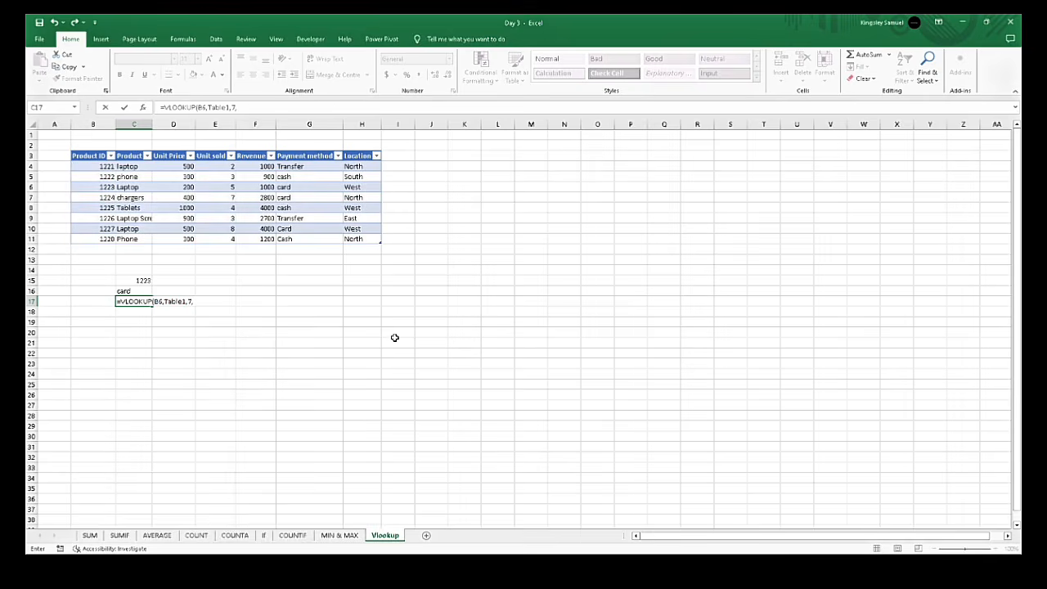
pyautogui.write('FALSE')
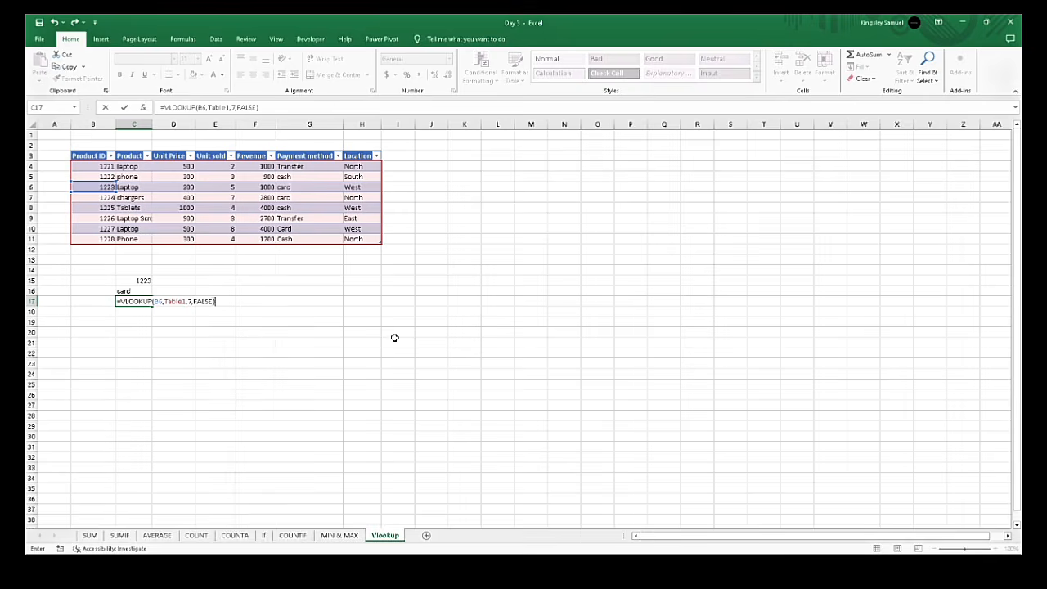
pyautogui.write(')')
pyautogui.press('Return')
# Step: Compare the lookup result in C17 with the Location entry for product ID 1223 in the table
pyautogui.click(135, 301)
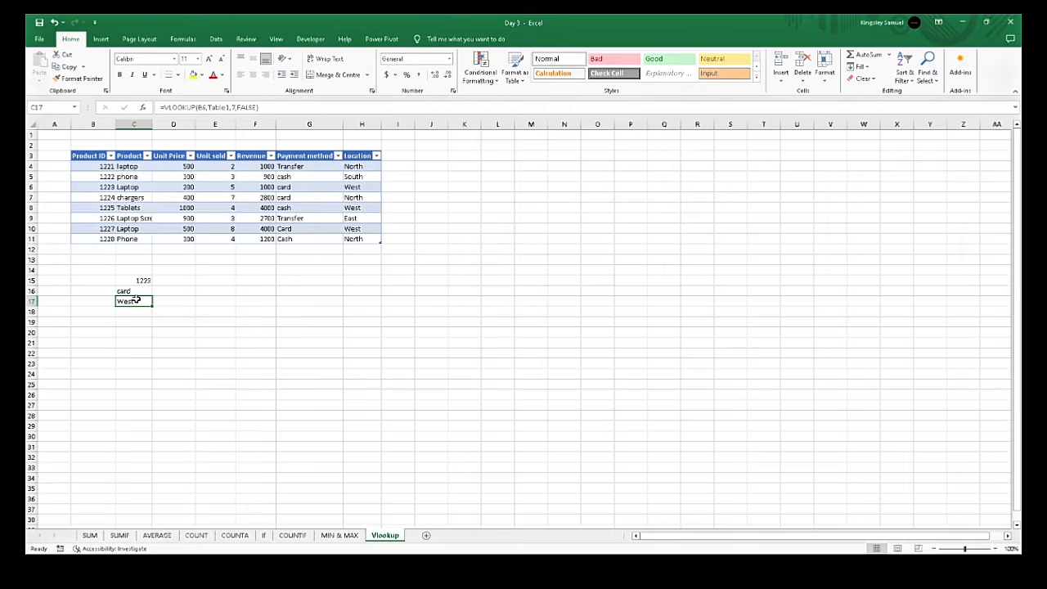
pyautogui.click(106, 186)
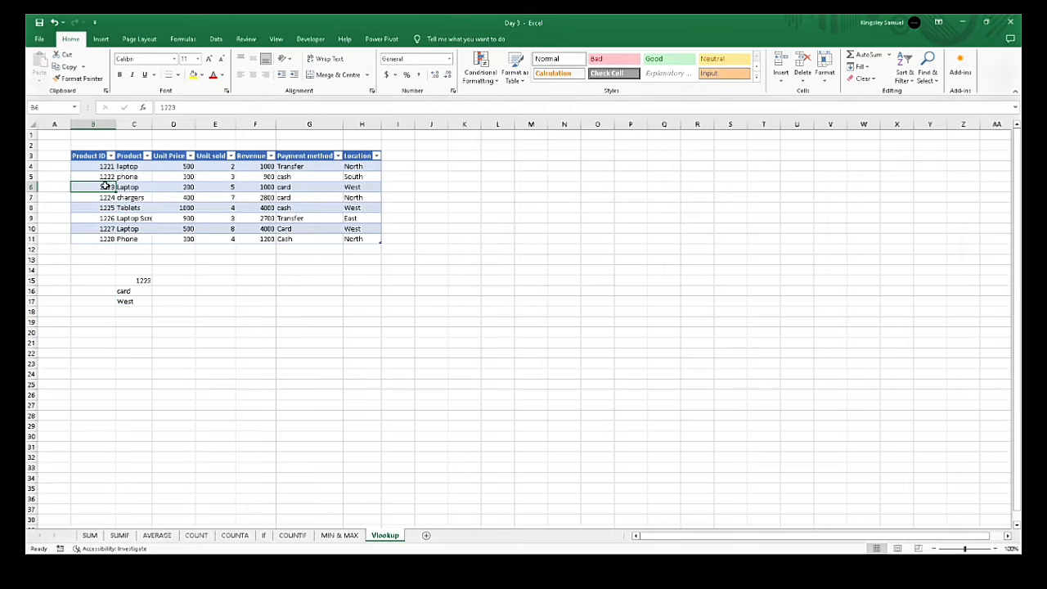
pyautogui.click(30, 187)
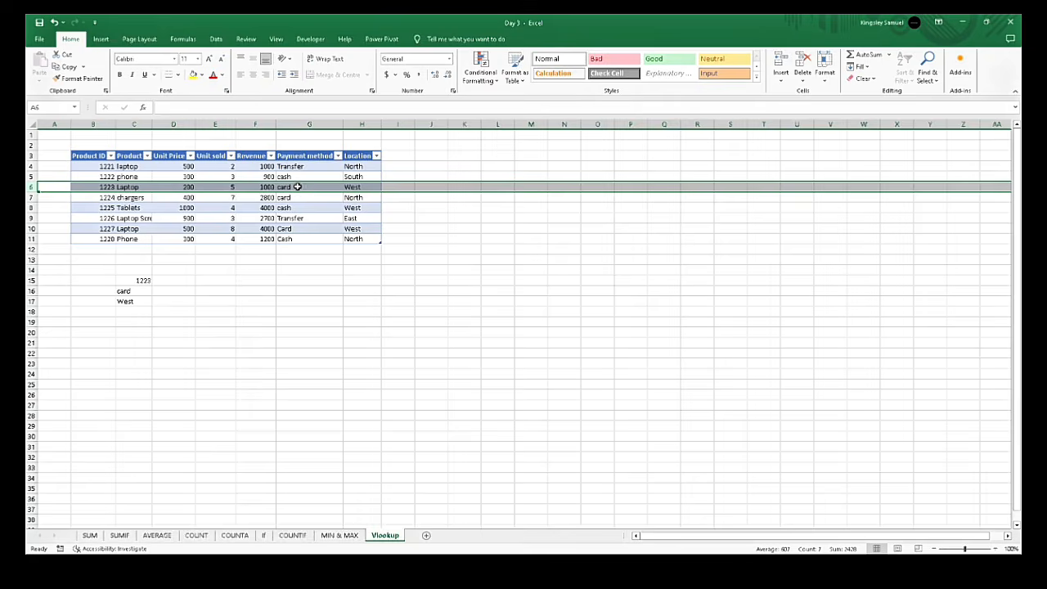
pyautogui.click(358, 187)
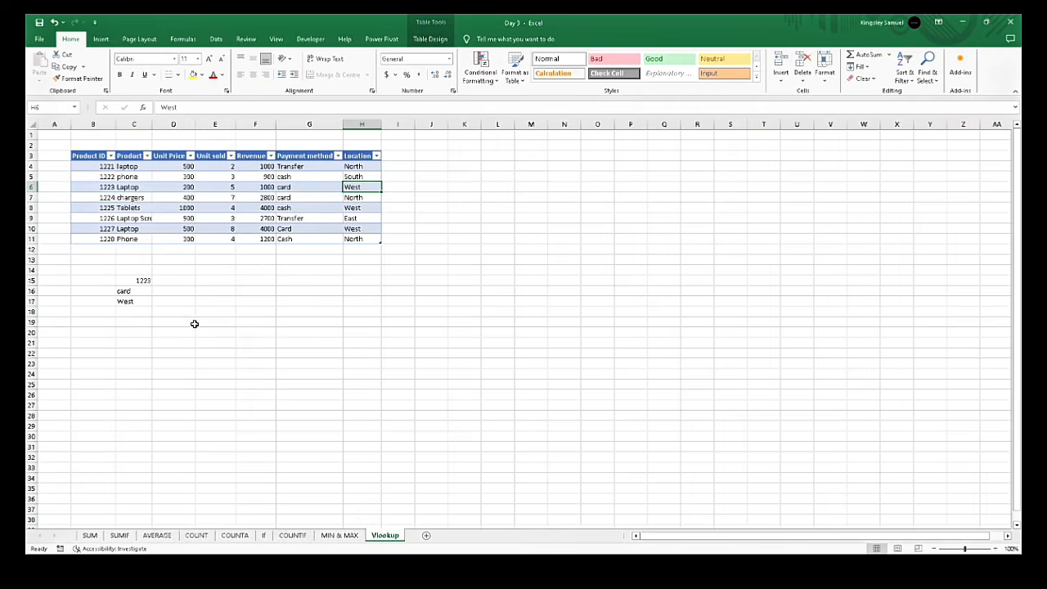
pyautogui.click(169, 330)
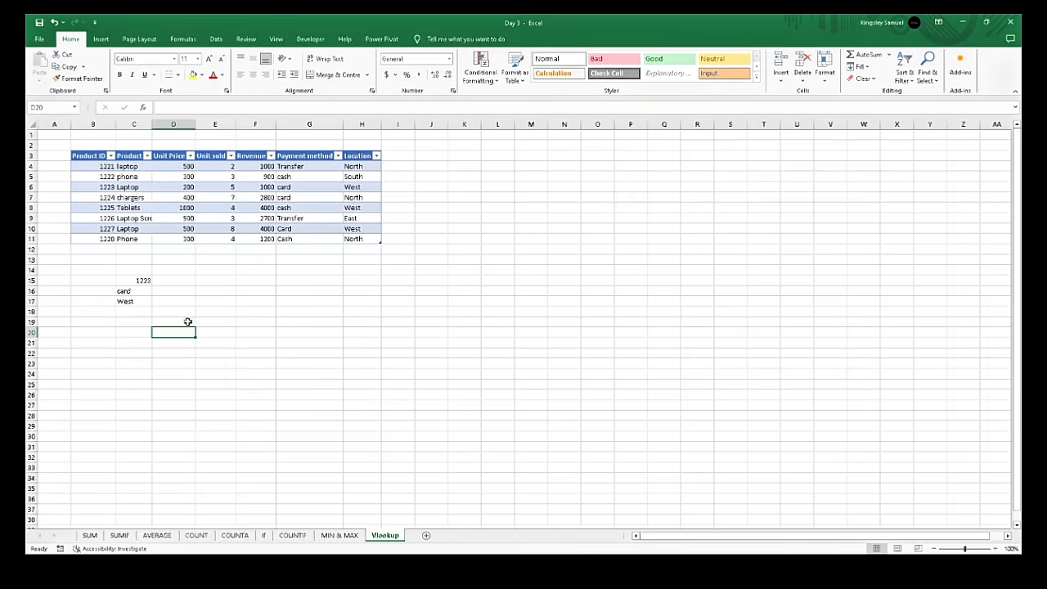
pyautogui.click(214, 312)
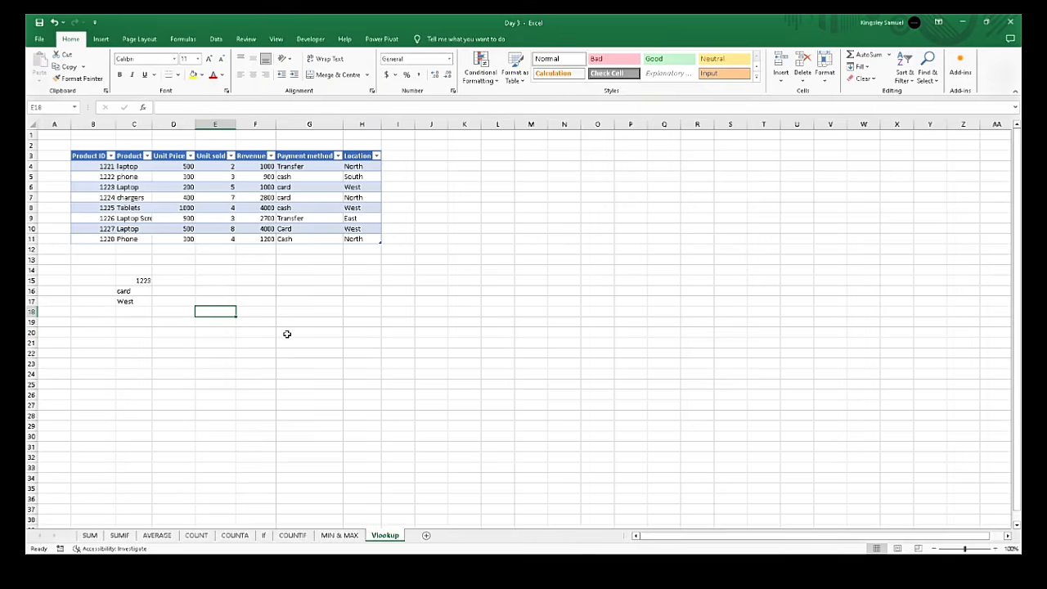
pyautogui.click(347, 319)
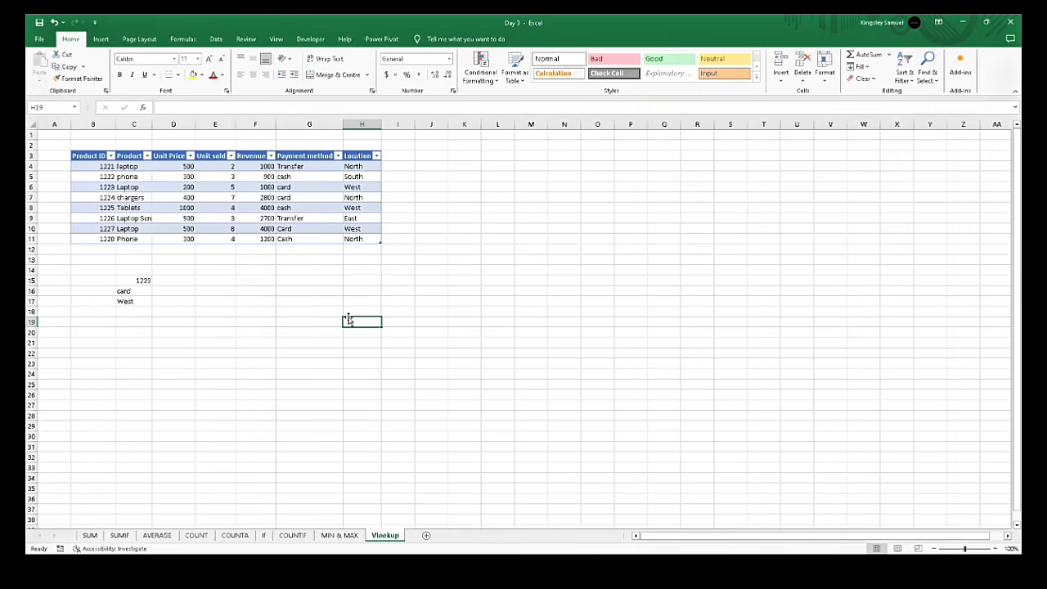
pyautogui.click(501, 197)
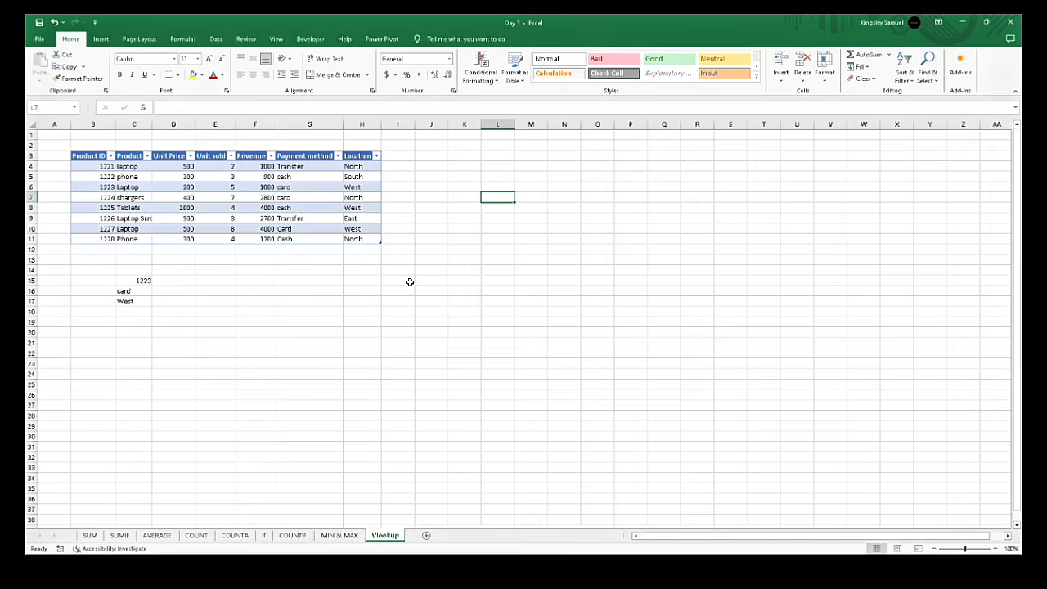
# Step: Review the SUM, AVERAGE, COUNT, COUNTA, MIN & MAX, If, COUNTIF and SUMIF practice sheets, ending back on the Vlookup sheet
pyautogui.click(90, 535)
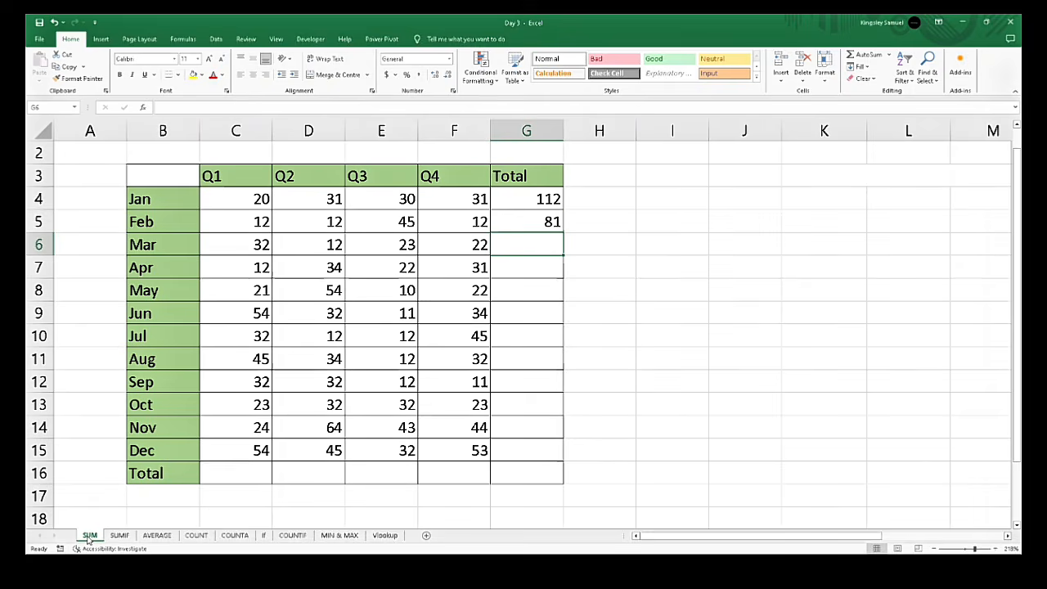
pyautogui.click(156, 535)
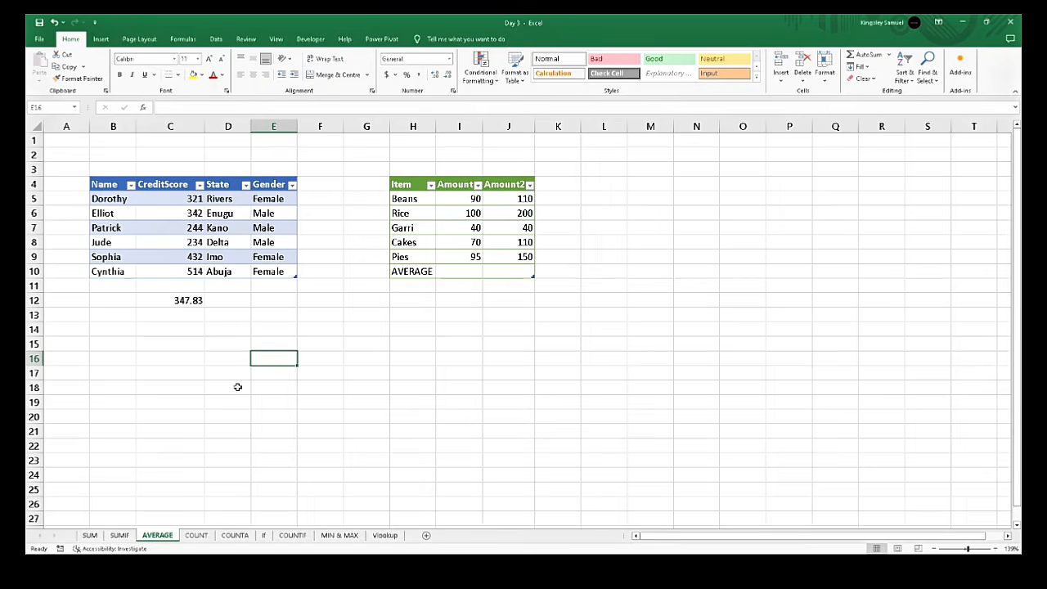
pyautogui.click(197, 536)
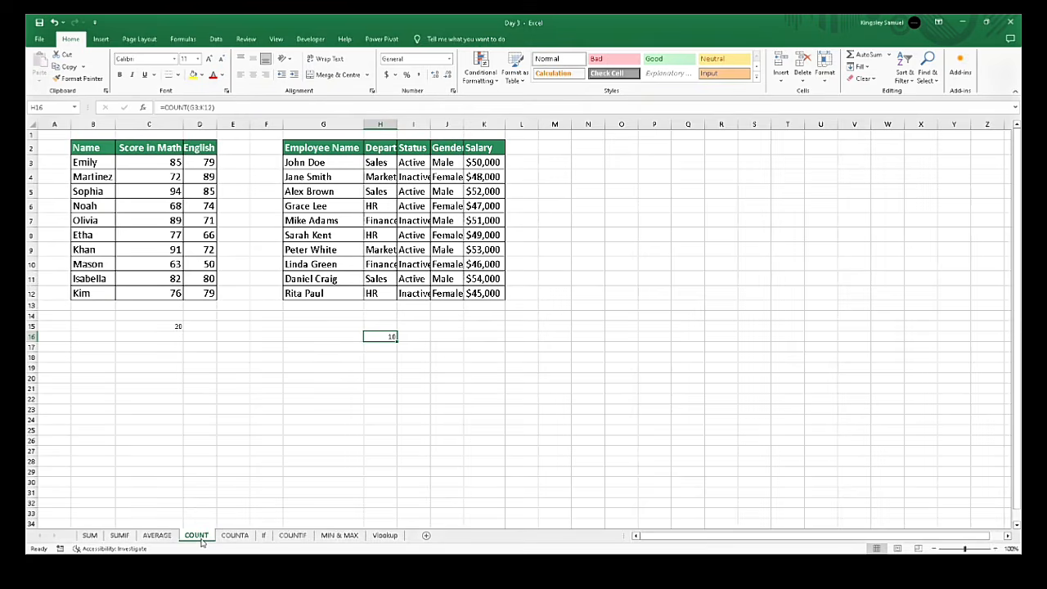
pyautogui.click(235, 536)
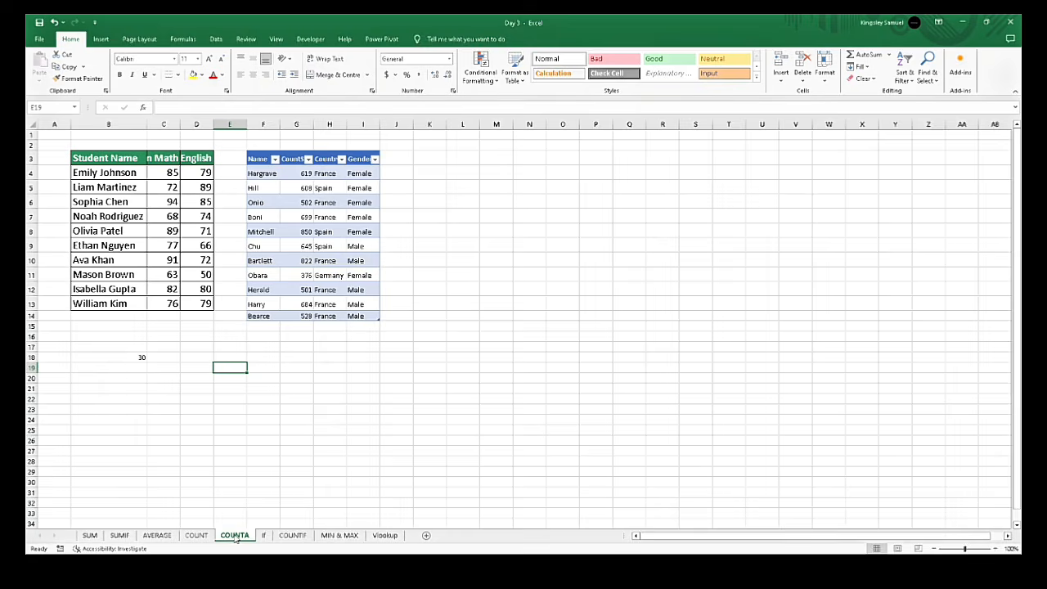
pyautogui.click(339, 536)
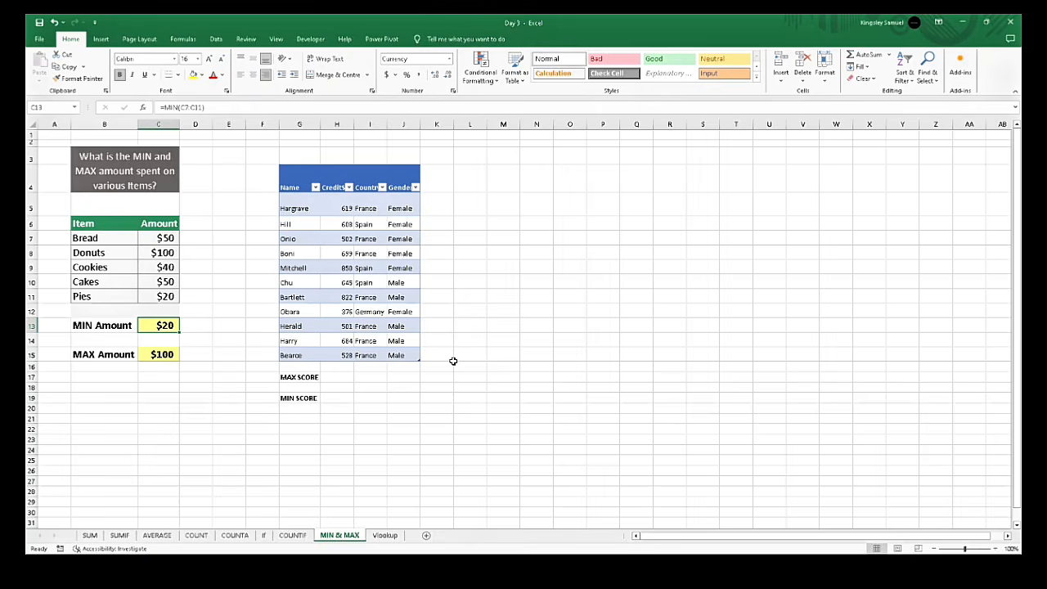
pyautogui.click(264, 536)
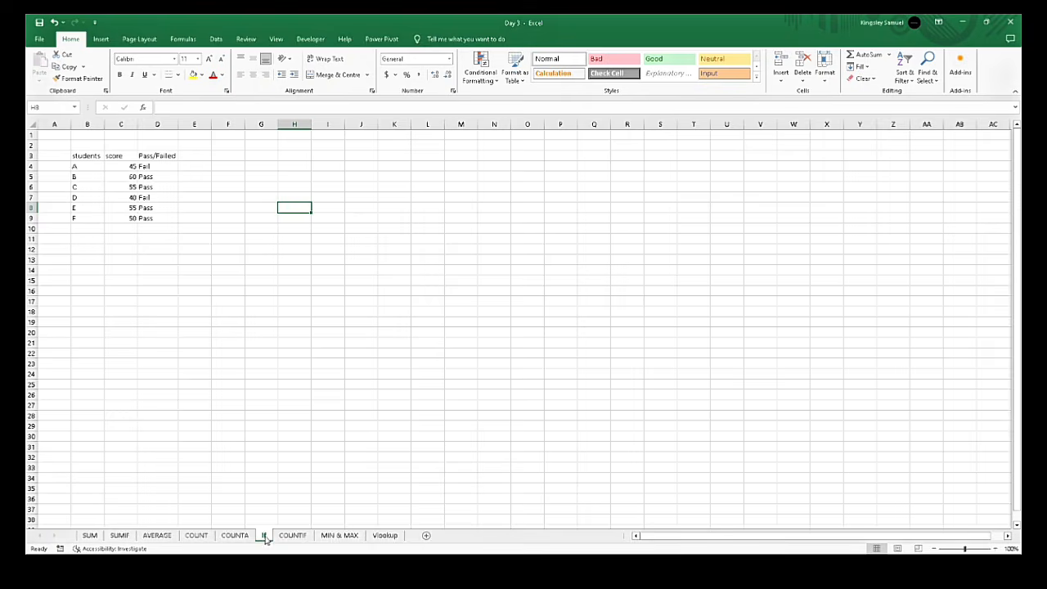
pyautogui.click(302, 536)
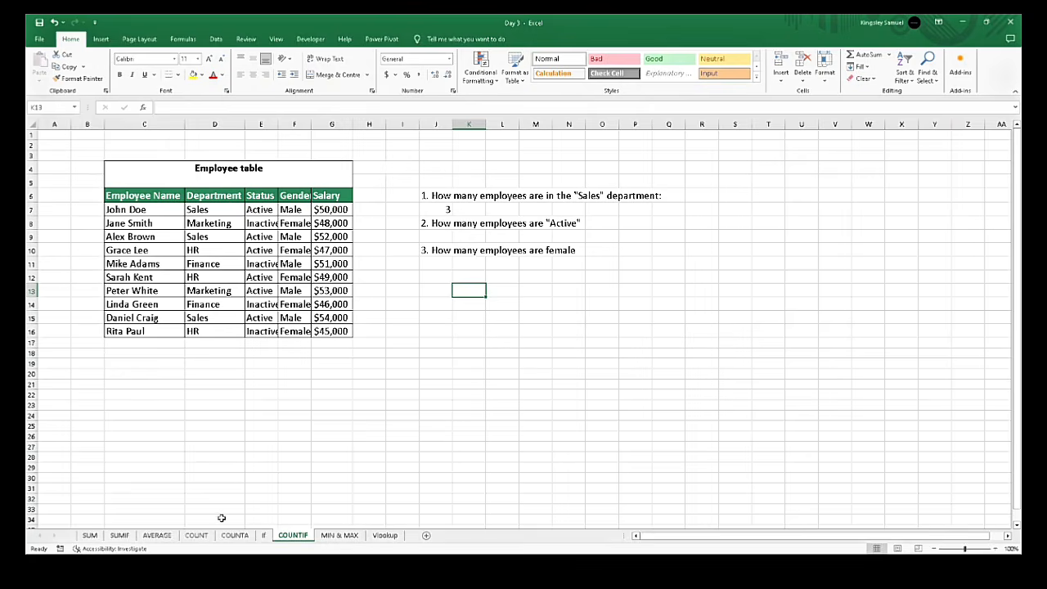
pyautogui.click(123, 536)
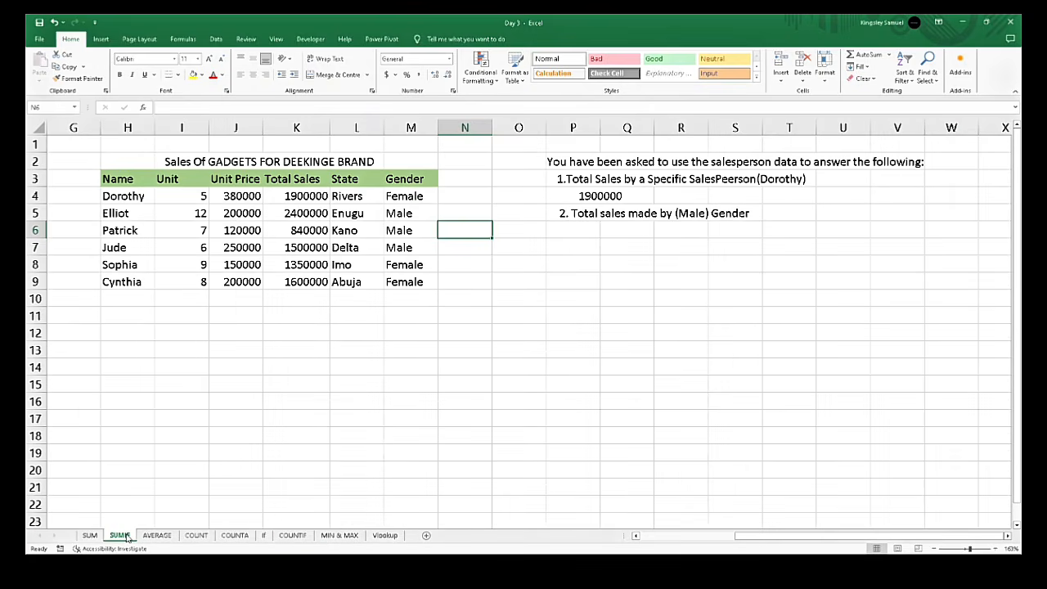
pyautogui.click(378, 536)
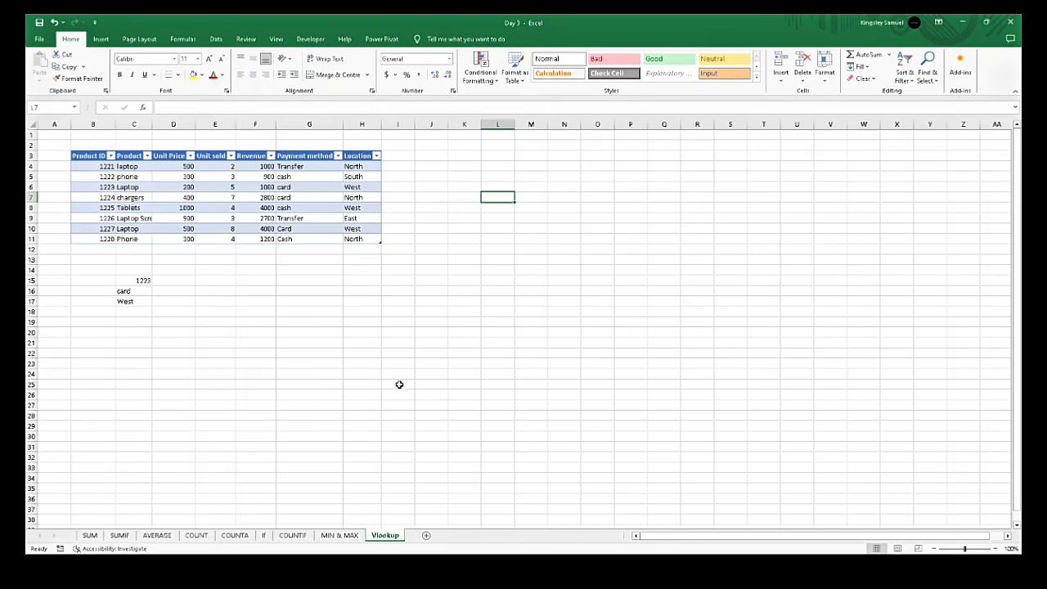
pyautogui.click(437, 329)
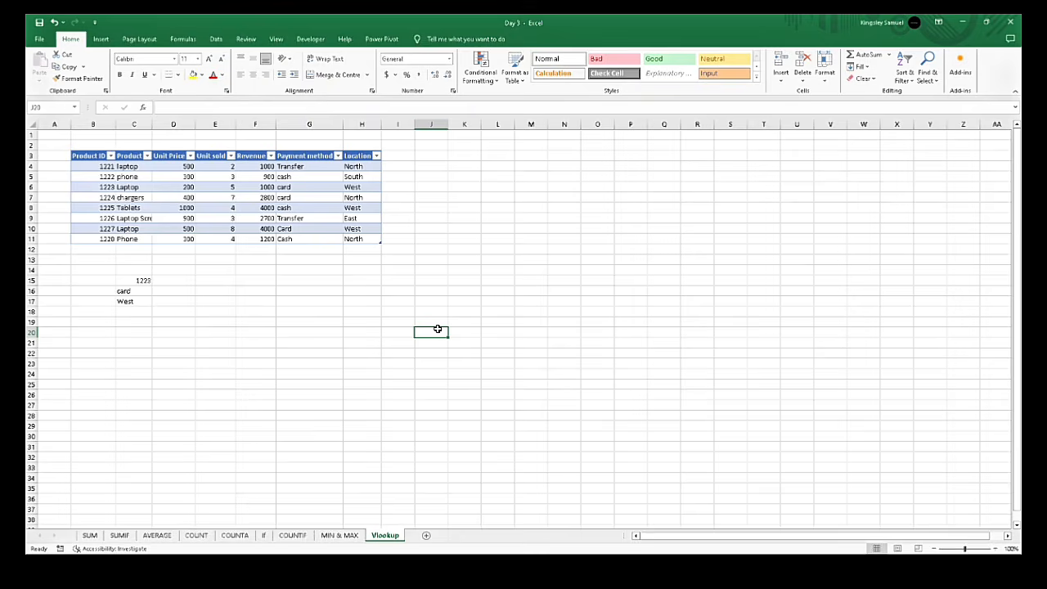
pyautogui.click(411, 238)
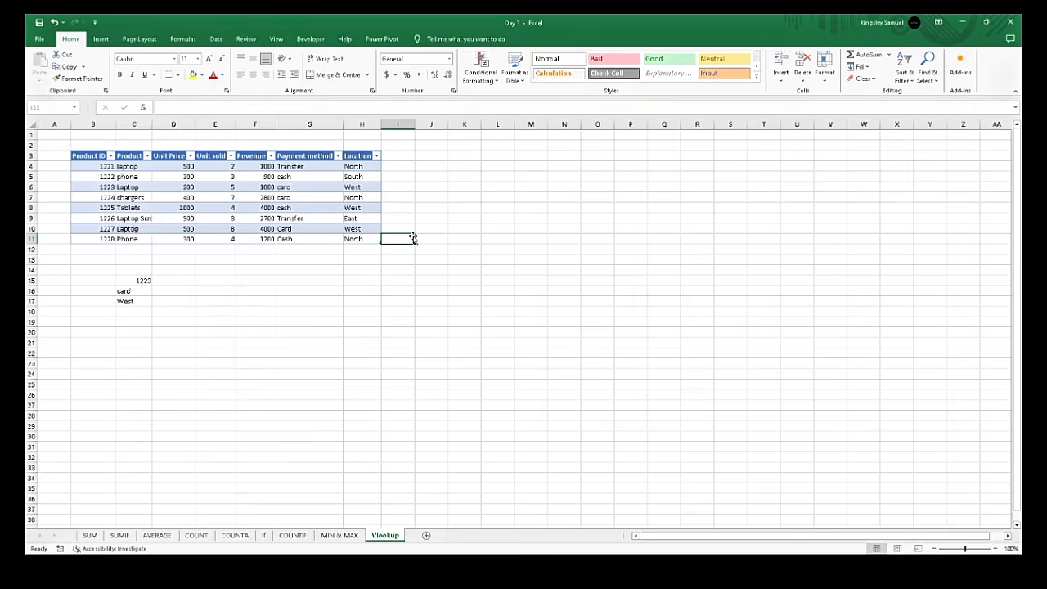
pyautogui.click(493, 219)
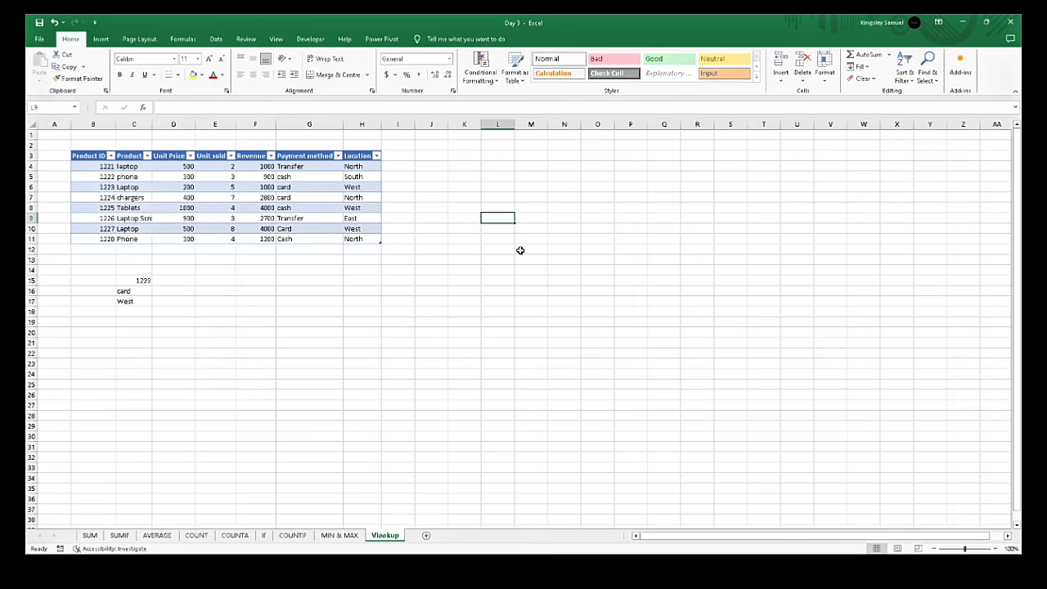
pyautogui.click(397, 333)
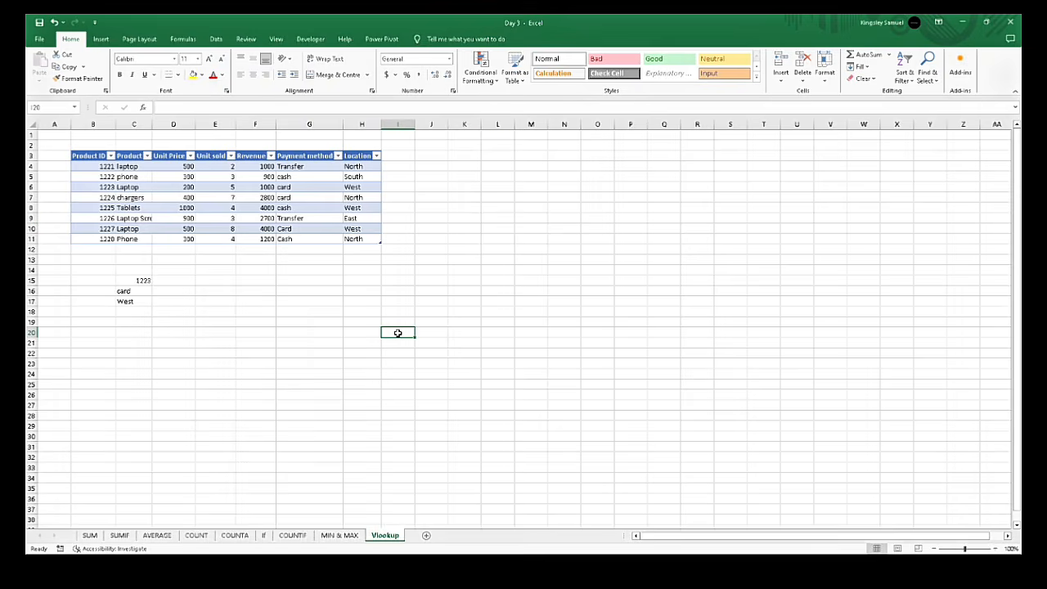
pyautogui.click(524, 267)
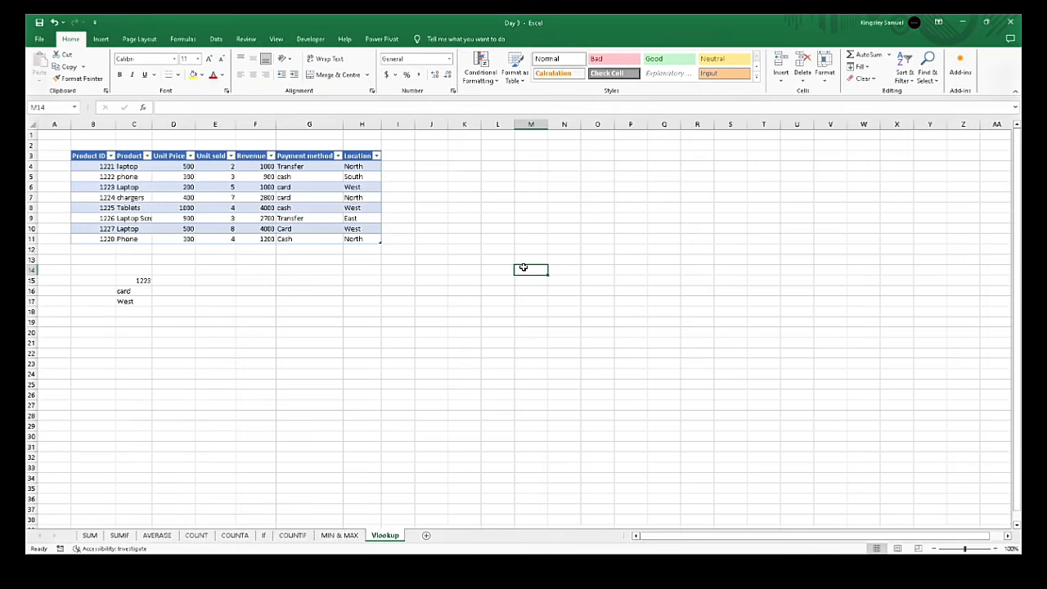
pyautogui.click(477, 199)
pyautogui.click(465, 231)
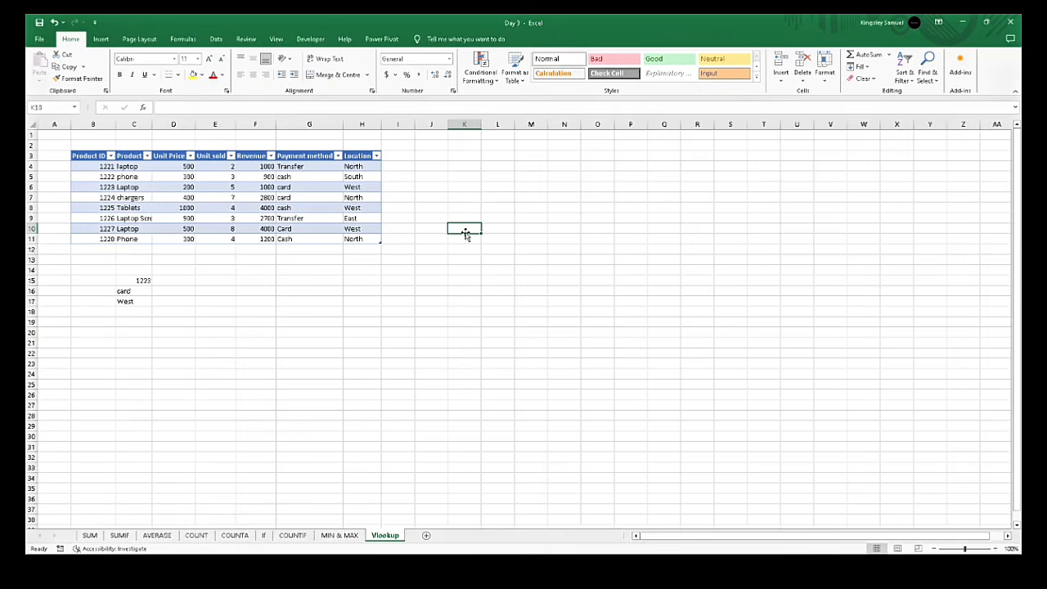
pyautogui.click(435, 267)
pyautogui.click(389, 310)
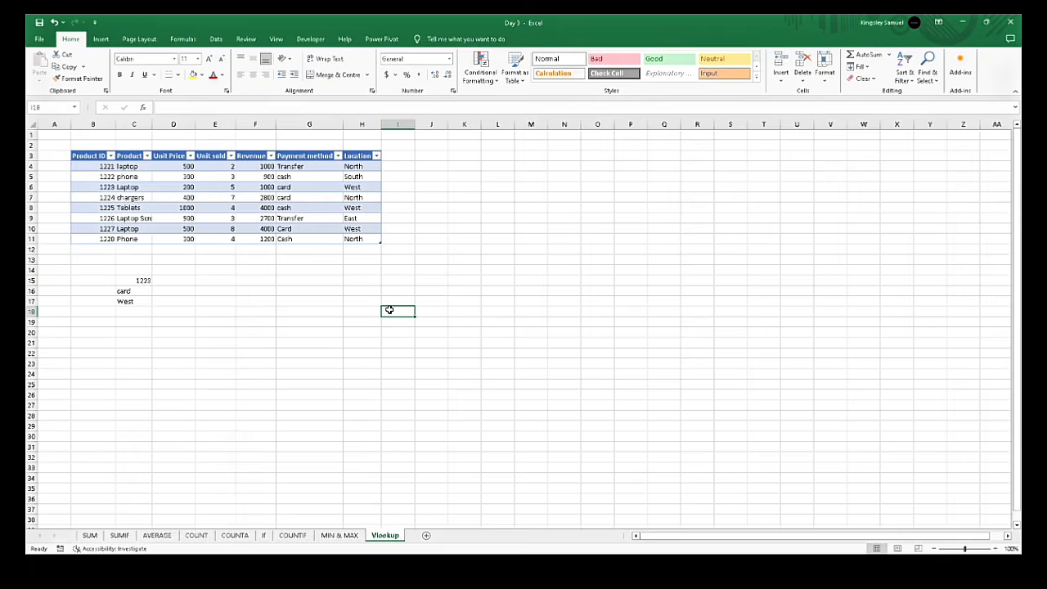
pyautogui.click(533, 257)
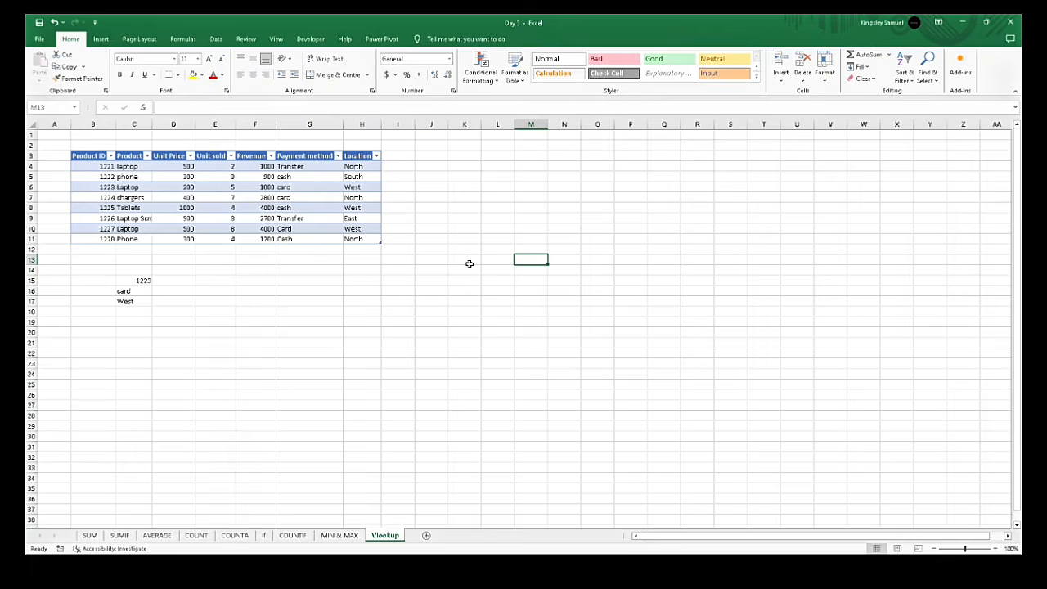
pyautogui.click(433, 262)
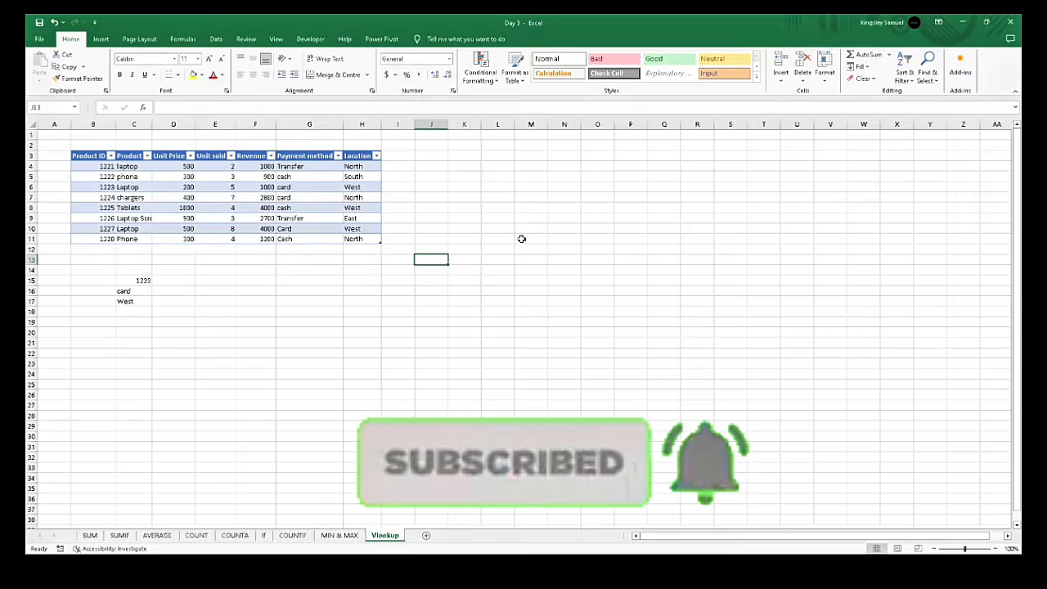
pyautogui.click(606, 218)
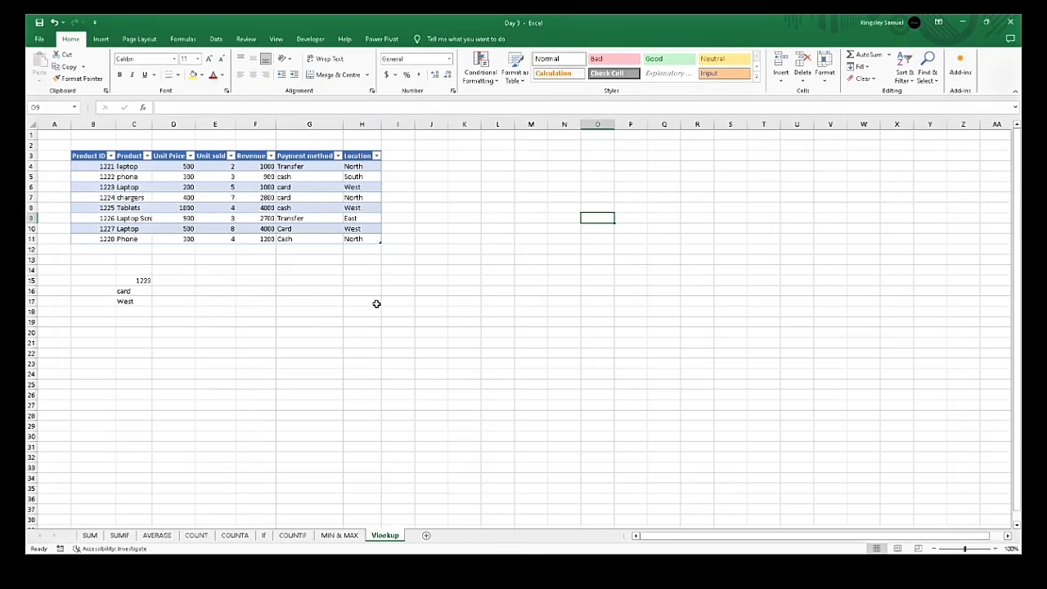
pyautogui.click(461, 250)
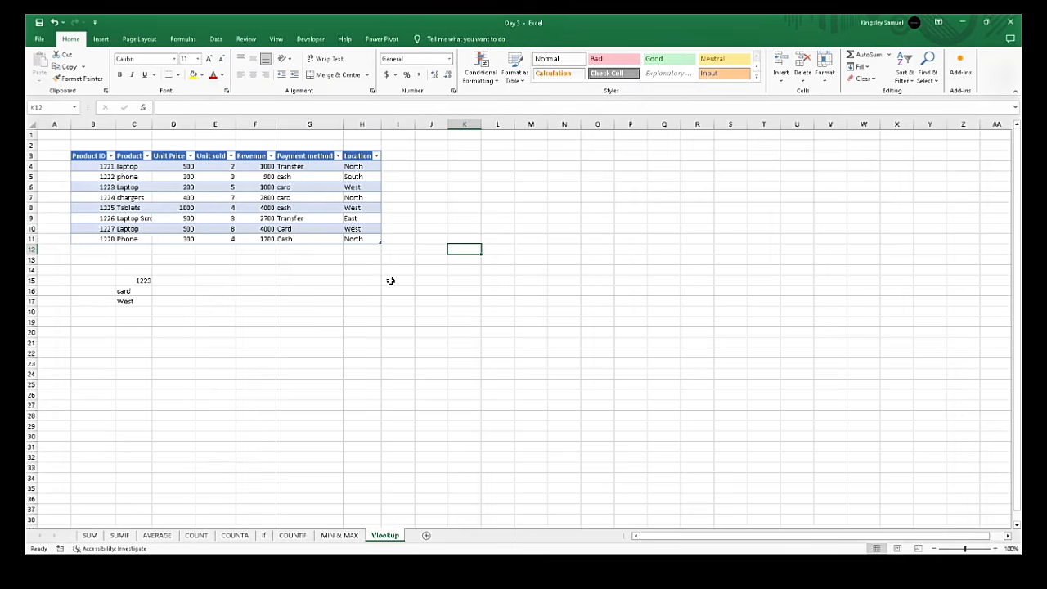